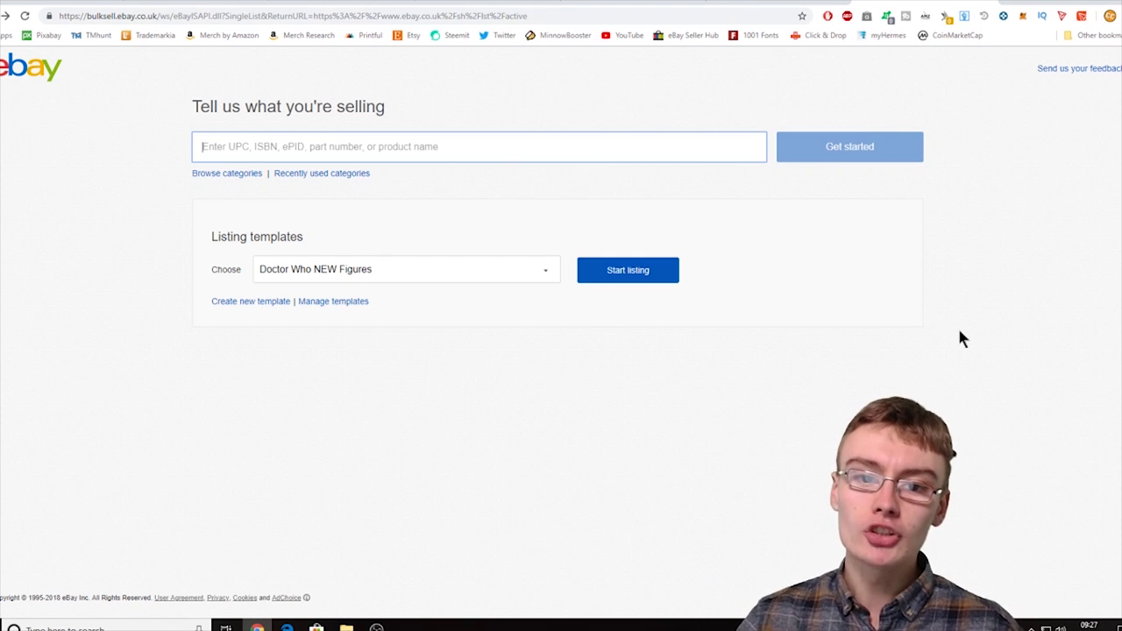
left_click(413, 152)
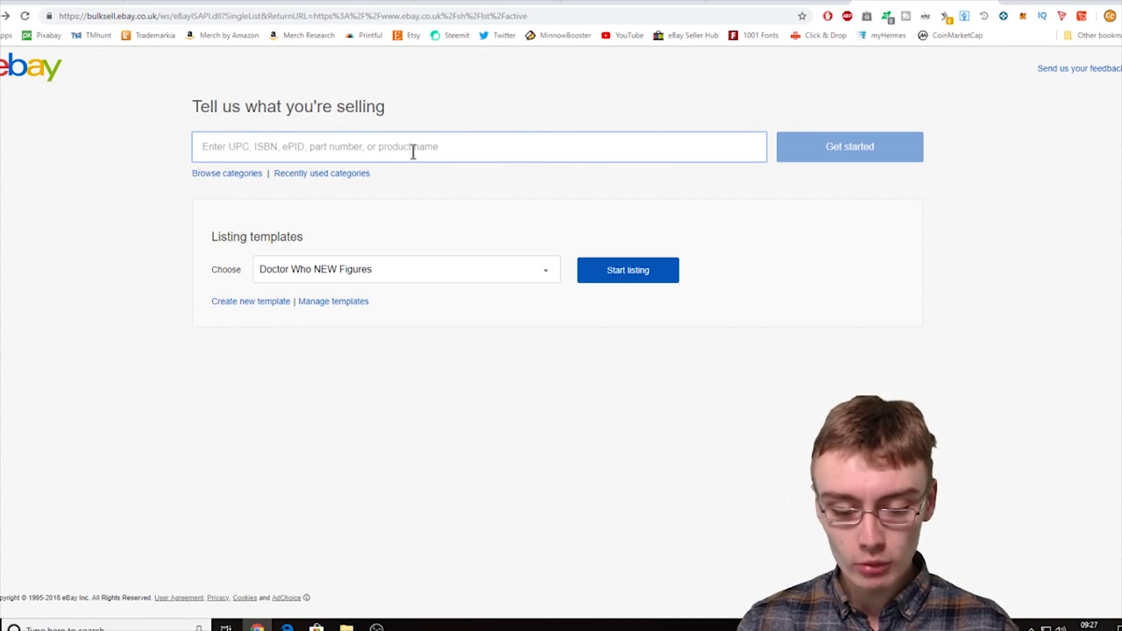
type("Doctor Who figures")
key("BackSpace")
key("BackSpace")
key("BackSpace")
key("BackSpace")
key("BackSpace")
key("BackSpace")
key("BackSpace")
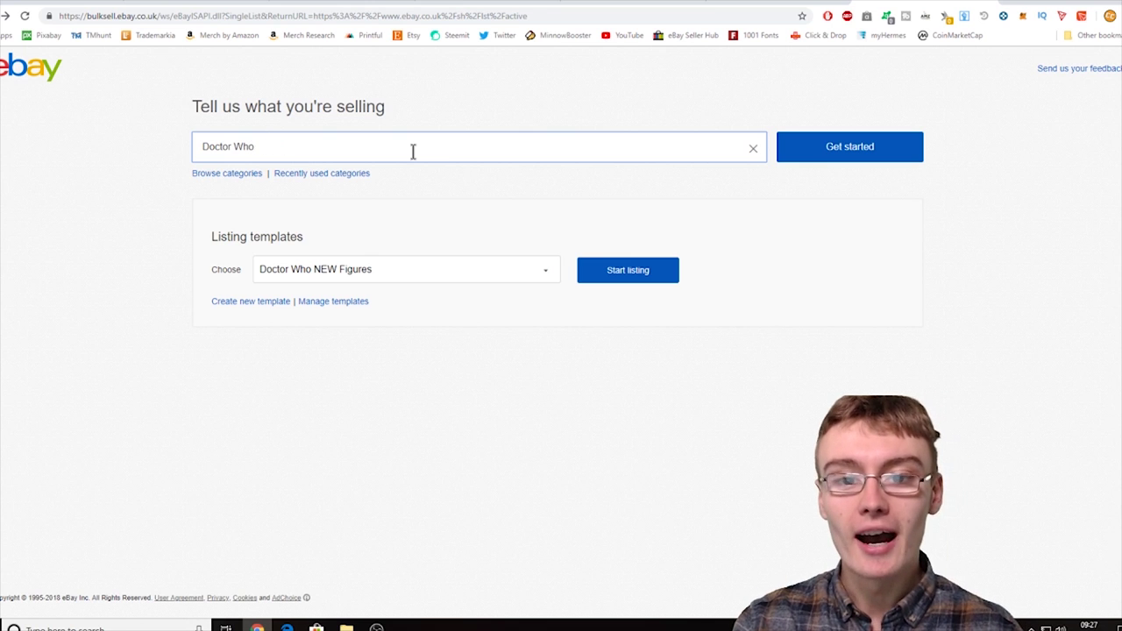
key("BackSpace")
key("BackSpace")
key("BackSpace")
key("BackSpace")
key("BackSpace")
key("BackSpace")
key("BackSpace")
key("BackSpace")
key("BackSpace")
key("BackSpace")
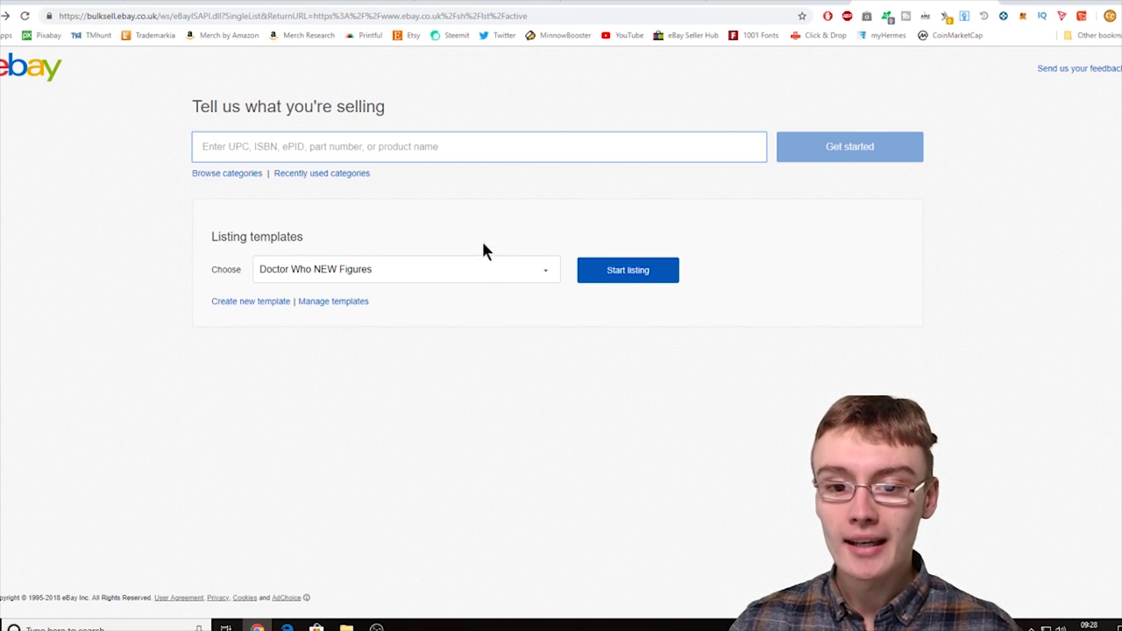
left_click(475, 271)
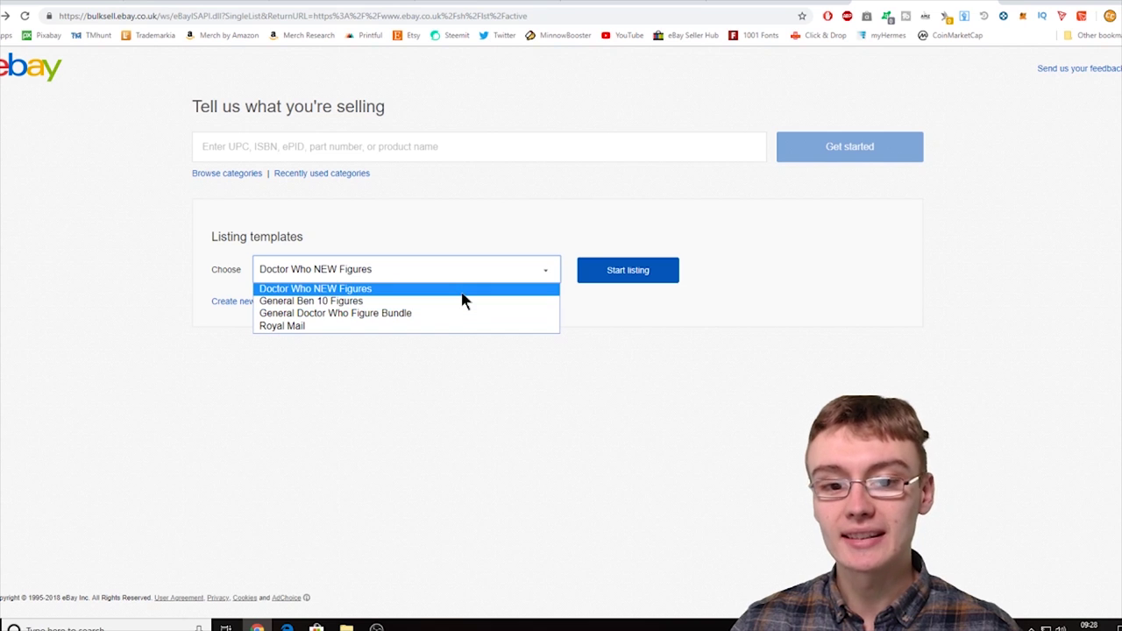
left_click(456, 242)
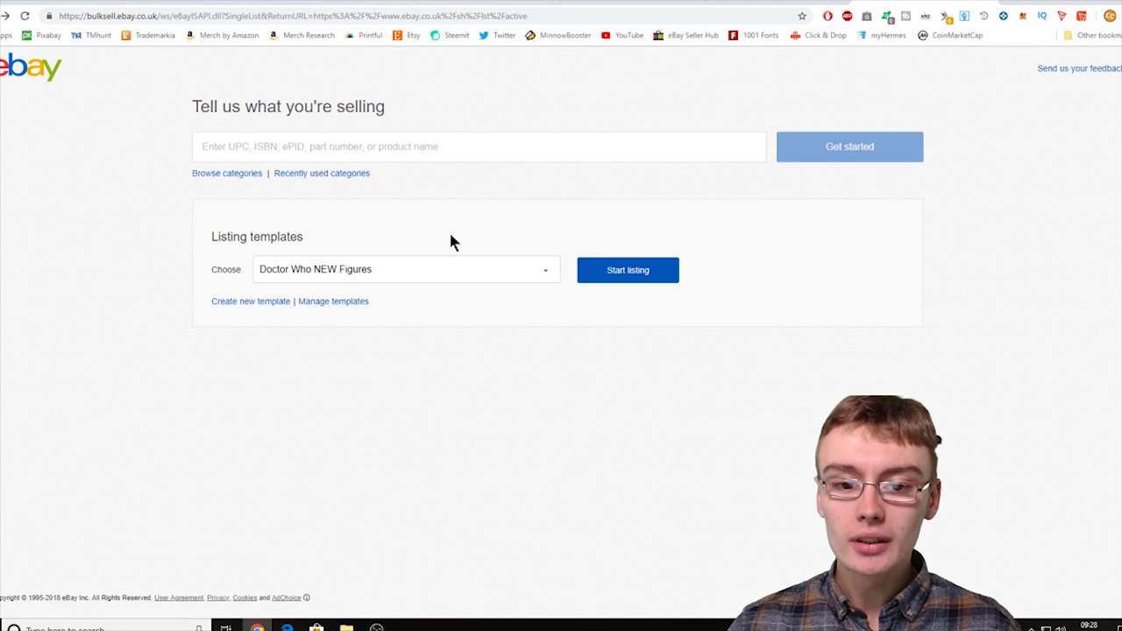
Create a new listing template and name it "General Doctor Who Figures"
left_click(238, 300)
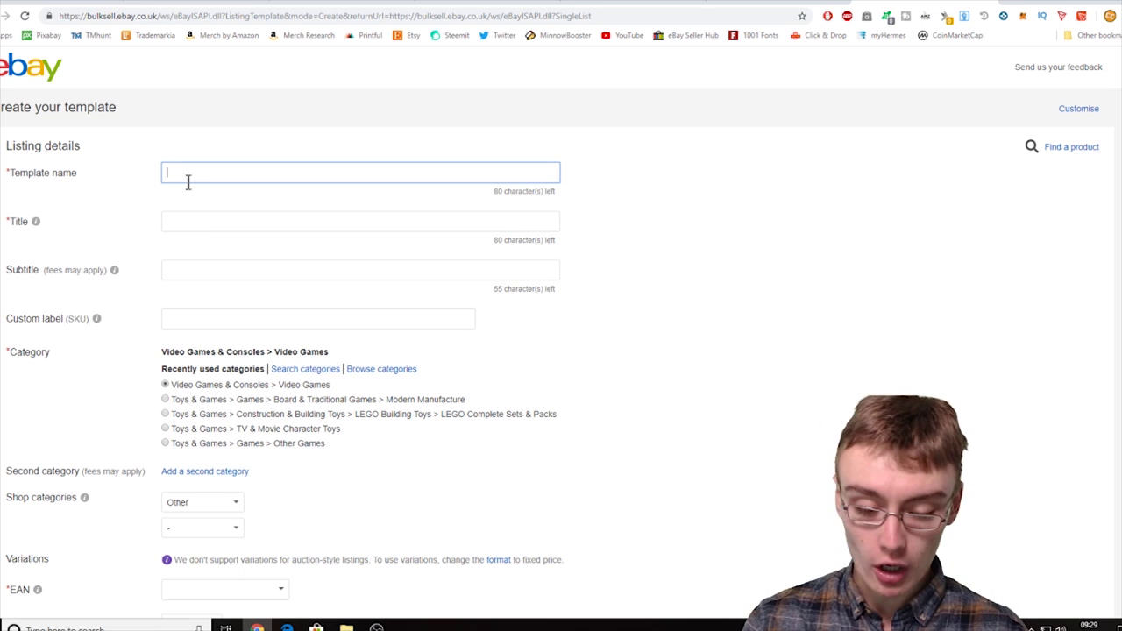
type("Doctor Who Figures")
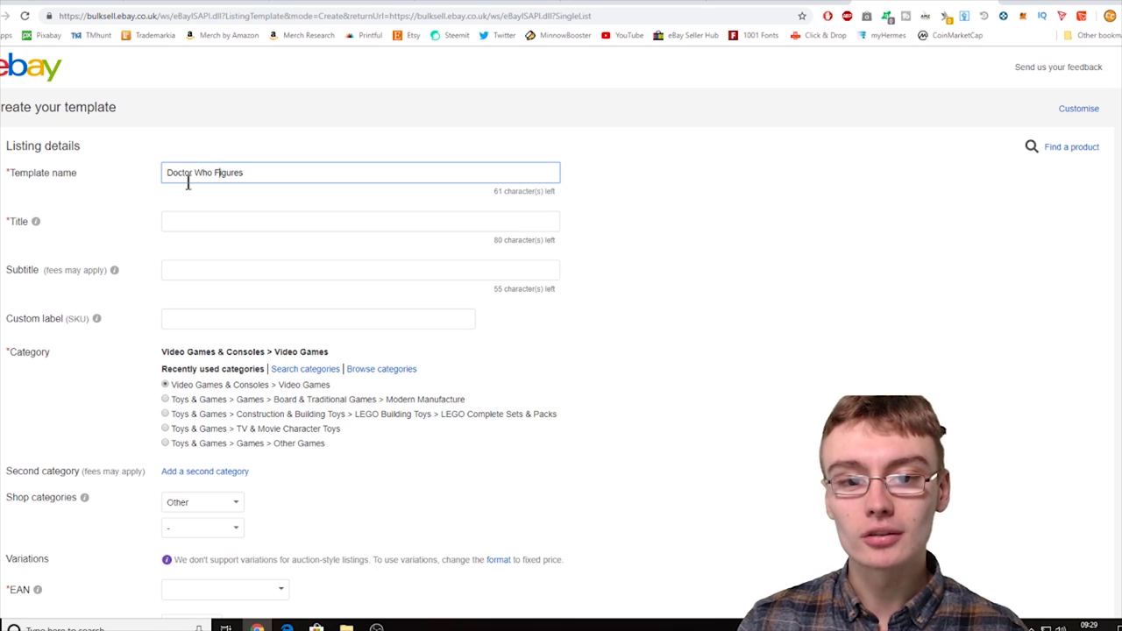
key("Home")
type("Ge")
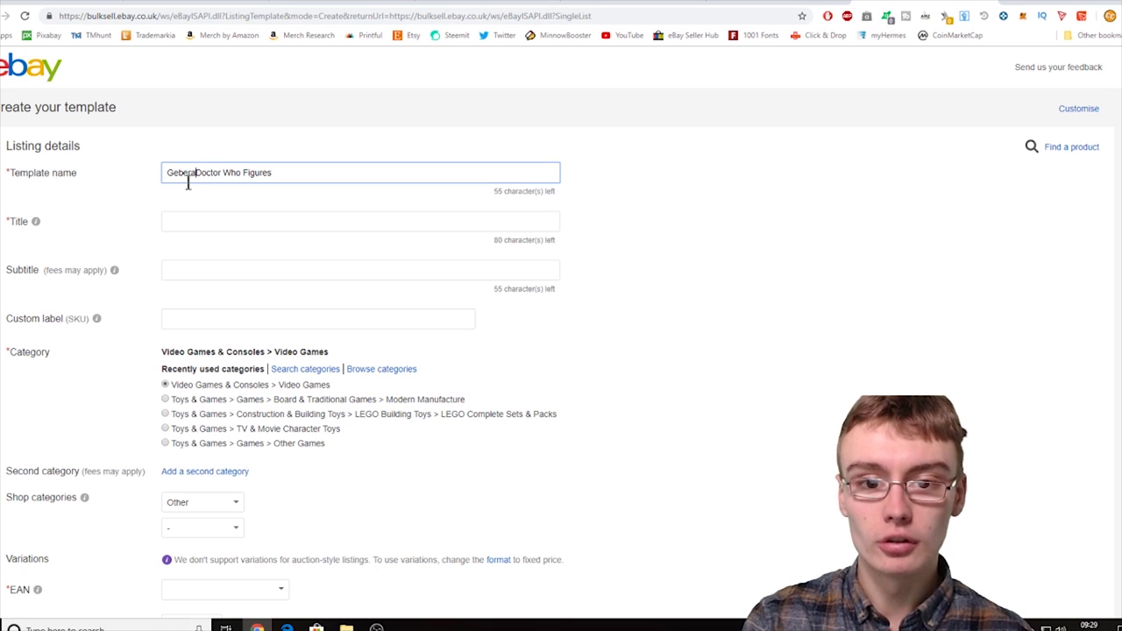
type("nera")
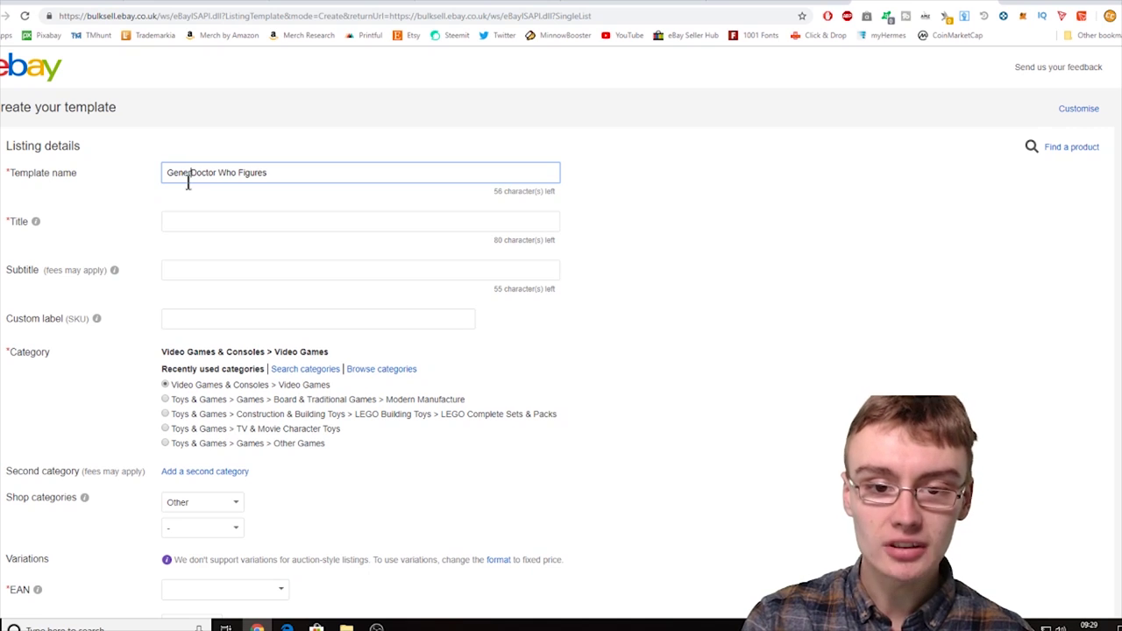
type("l")
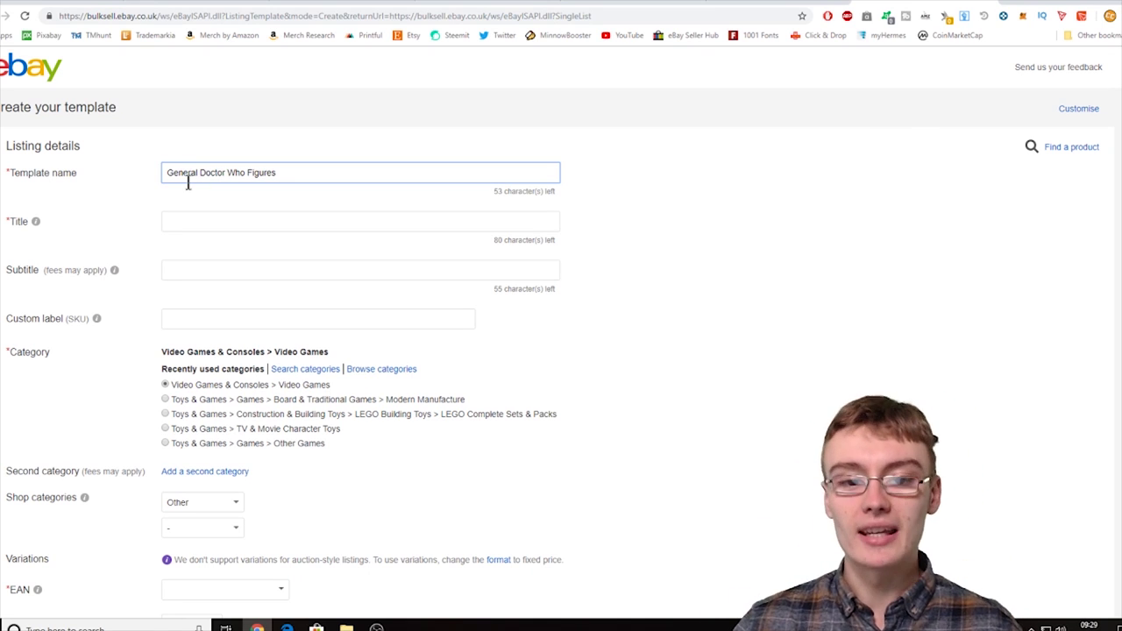
Enter the template's listing title as "BBC Doctor Who Character Options 5" Sci Fi Alien Figures Bundle"
left_click(201, 219)
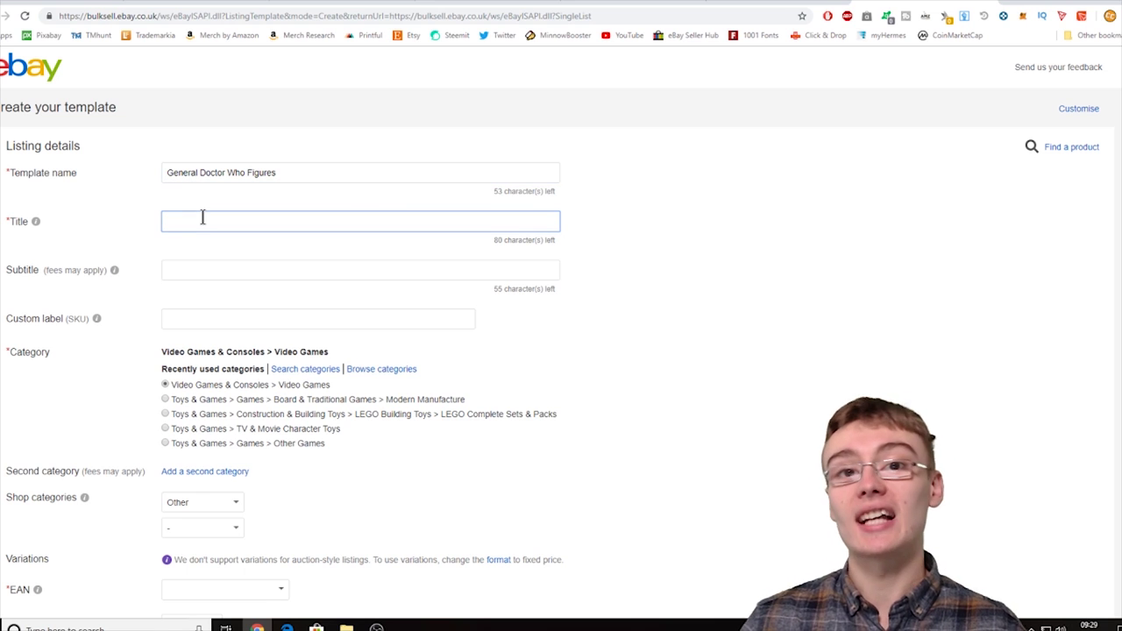
type("Doctor Who ")
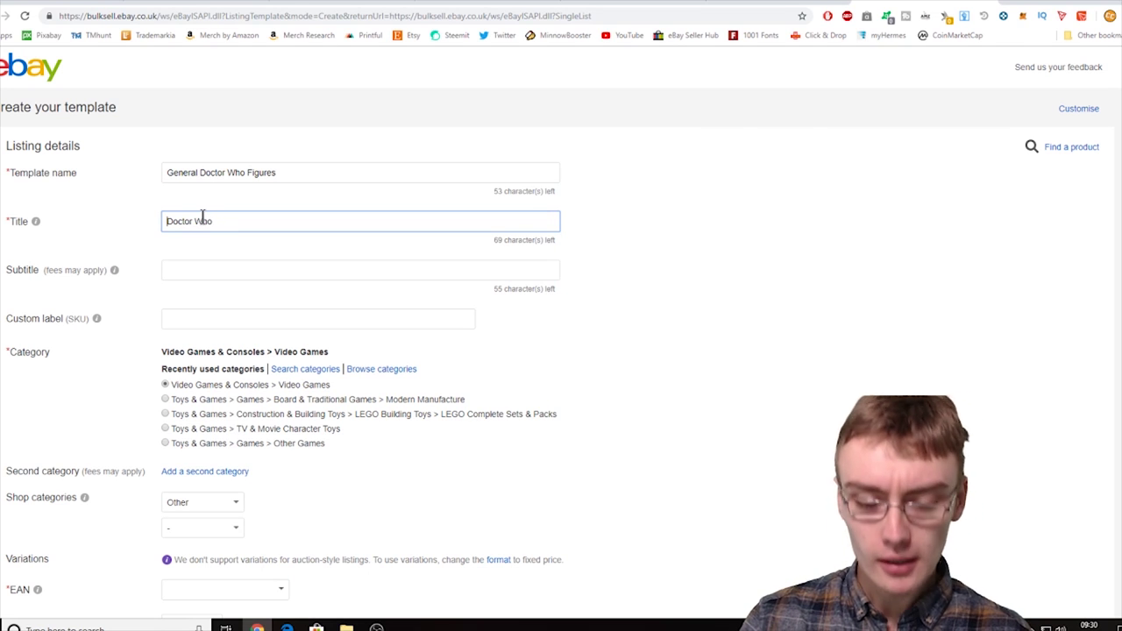
type("BBC ")
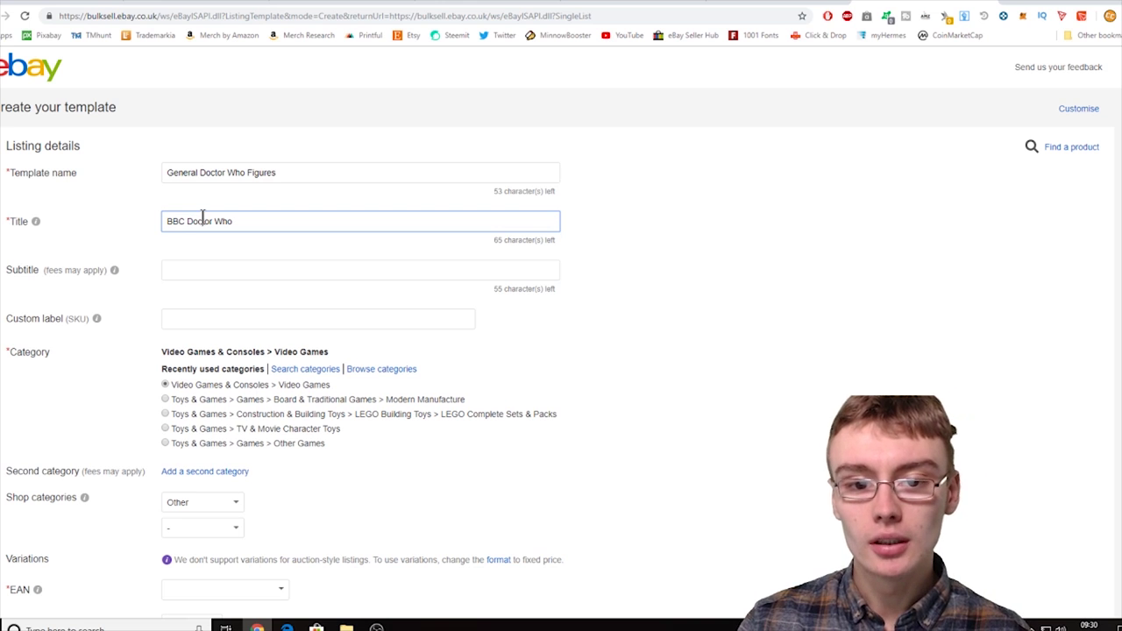
type("Charac")
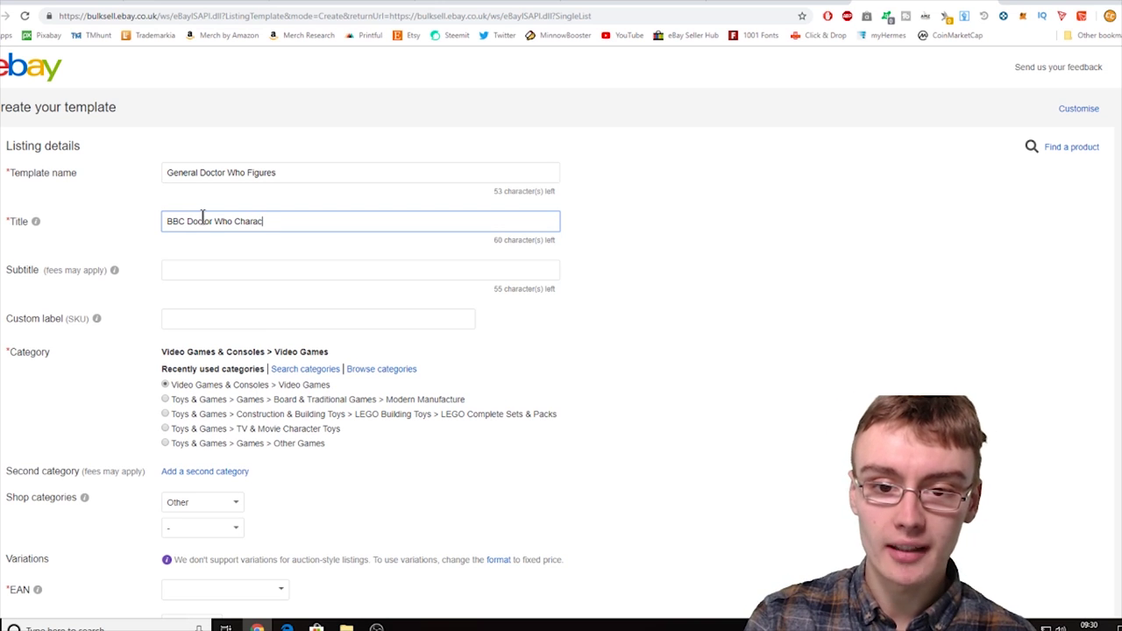
type("ter Options")
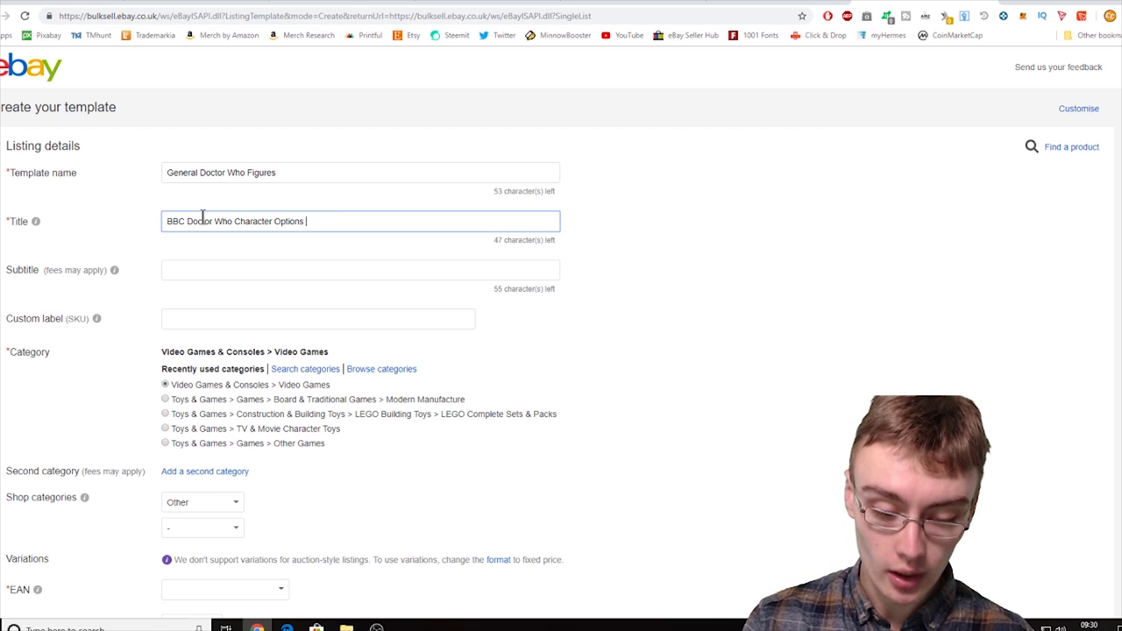
type("52")
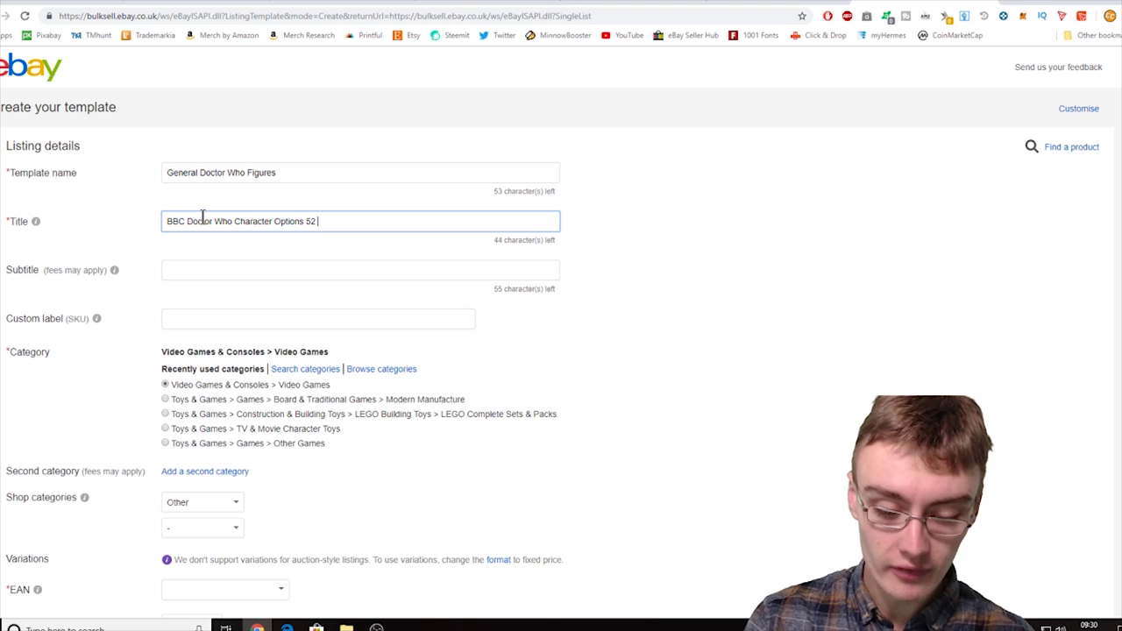
type(" Sci Fi ")
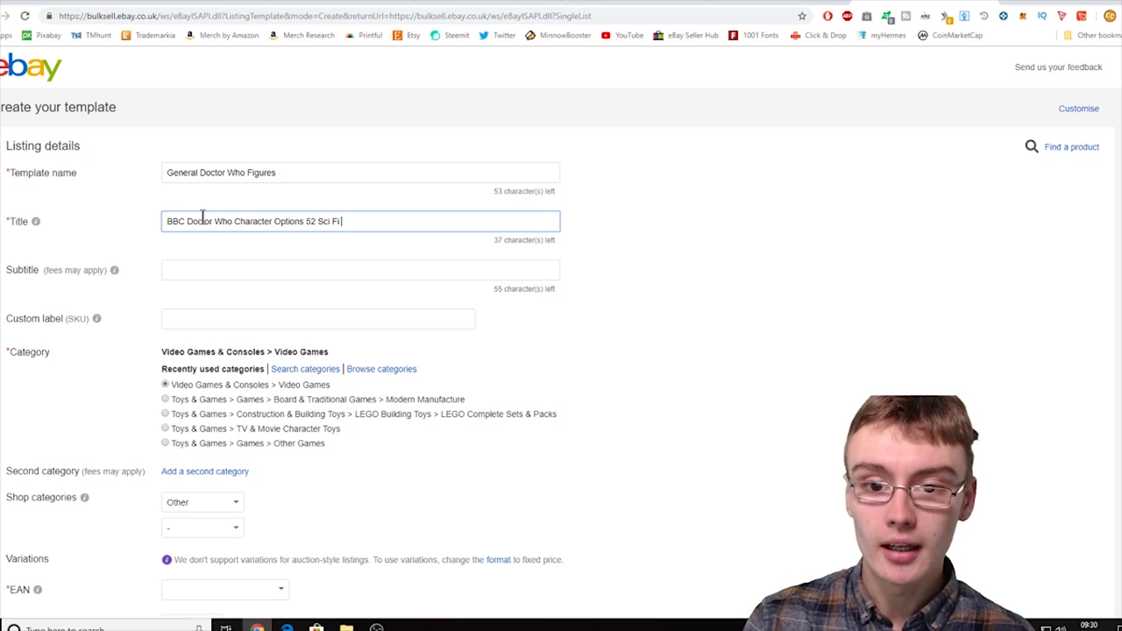
type("Alien")
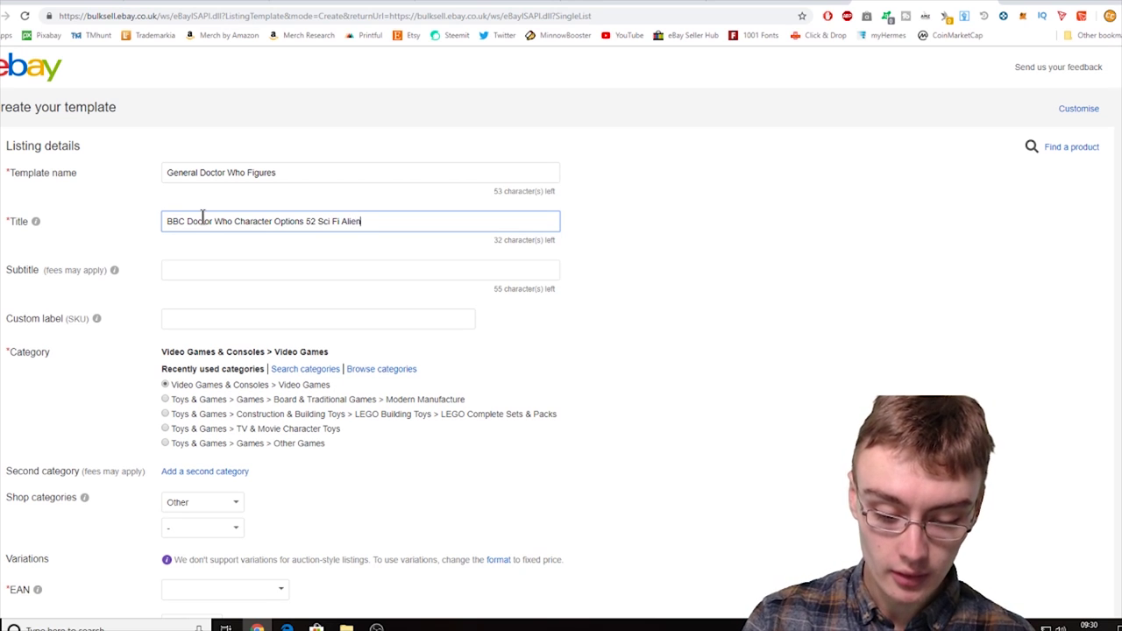
type(" Figures Bundle")
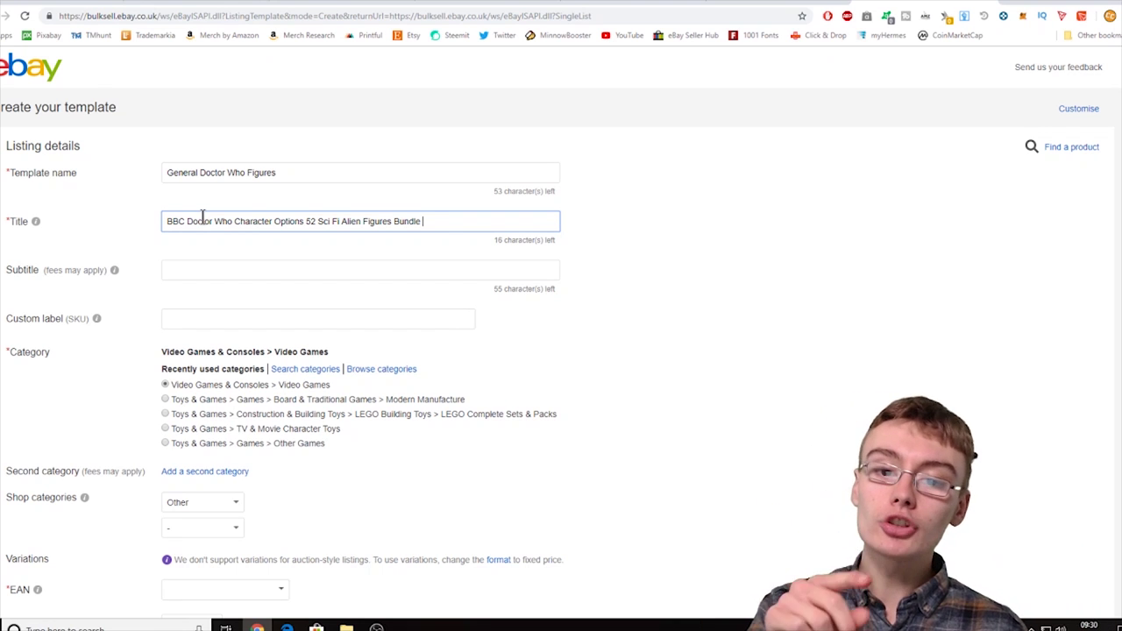
left_click(315, 221)
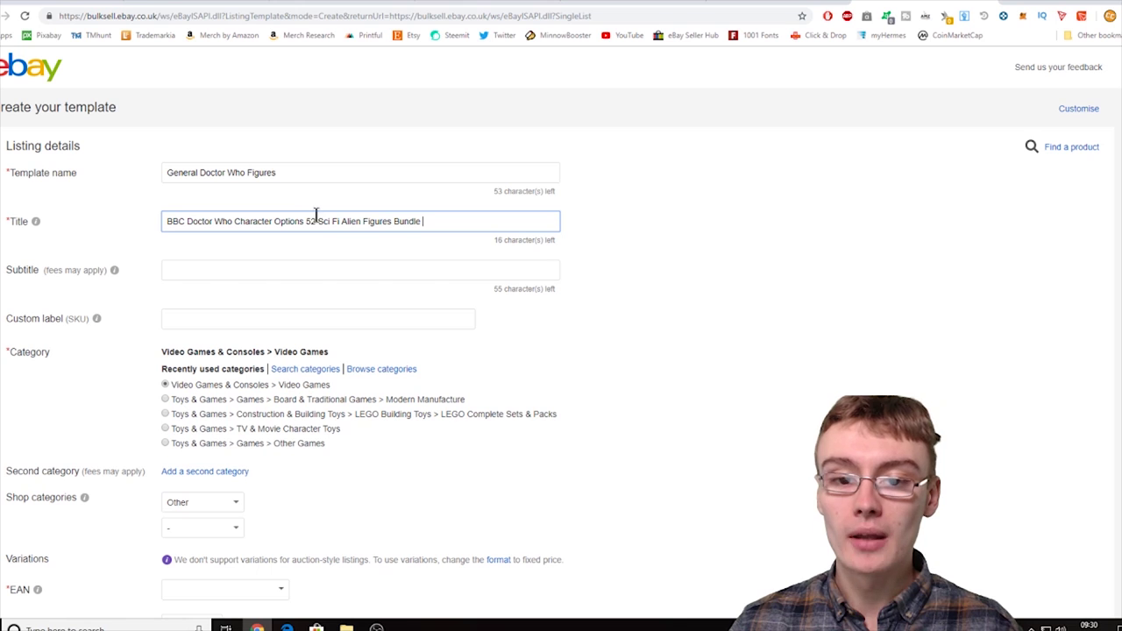
key("BackSpace")
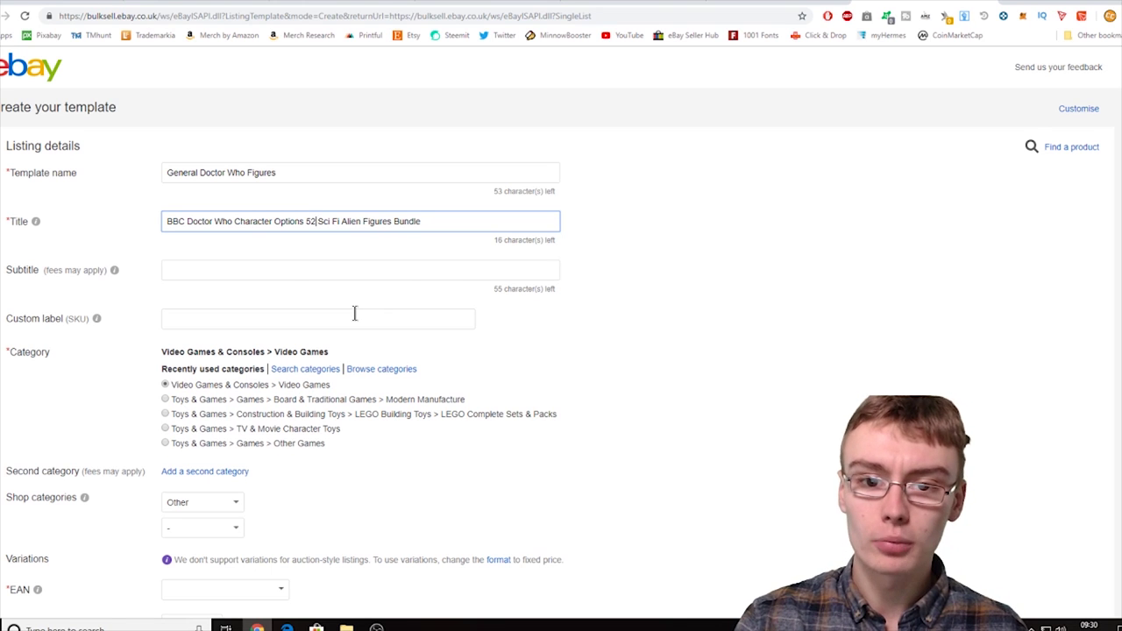
type("\"")
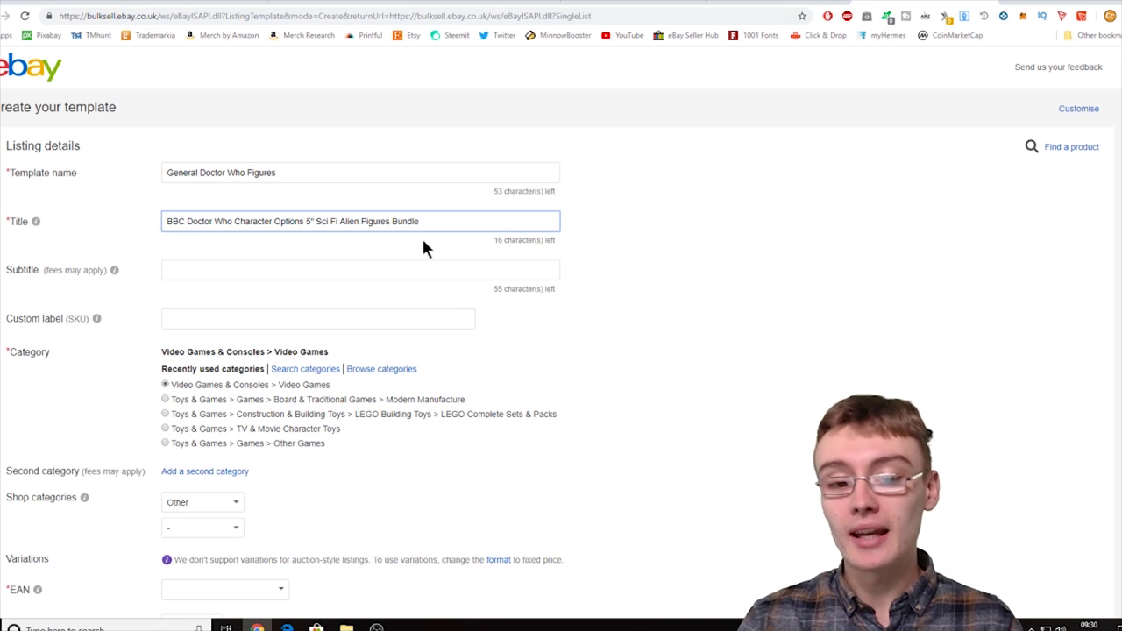
Set the listing category to Toys & Games > TV & Movie Character Toys
scroll(404, 308, "down", 1)
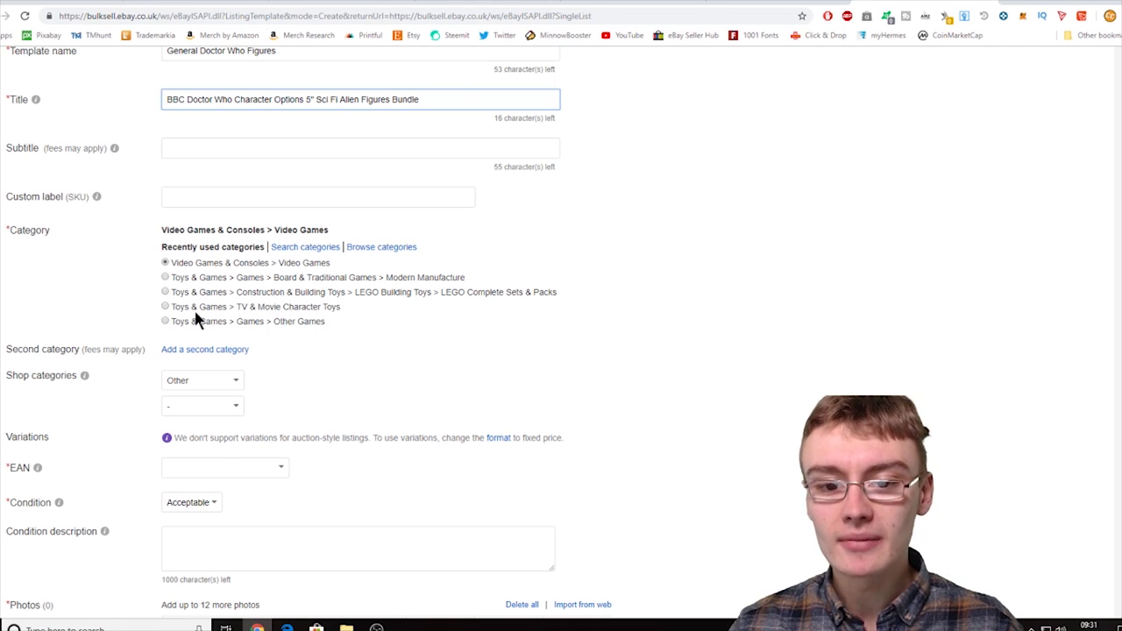
left_click(210, 334)
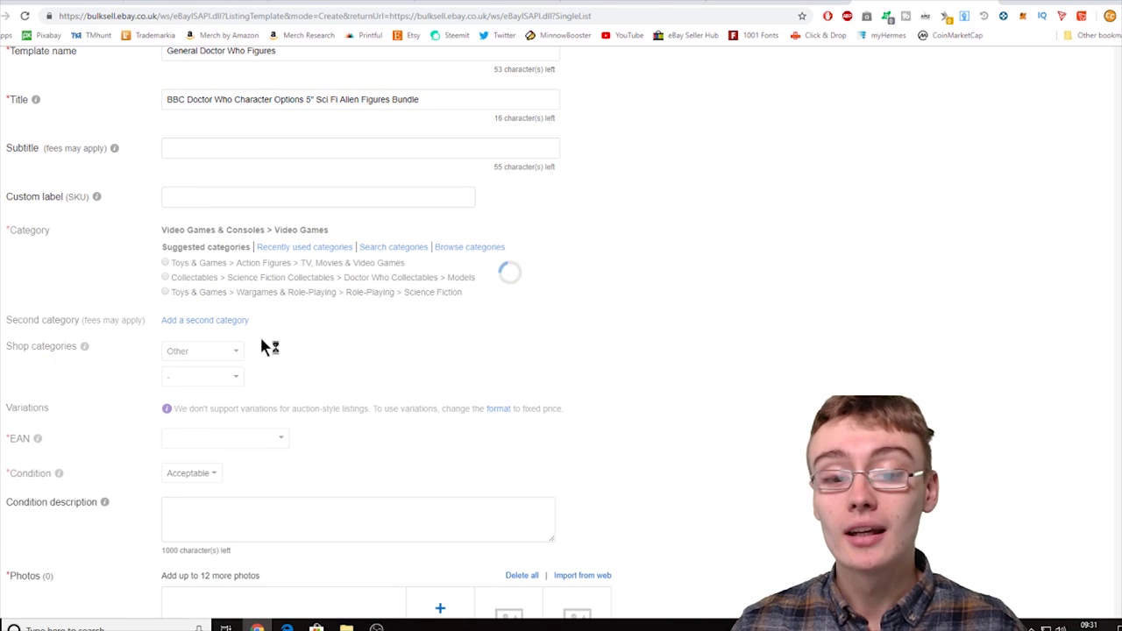
right_click(234, 282)
left_click(430, 277)
scroll(279, 271, "down", 2)
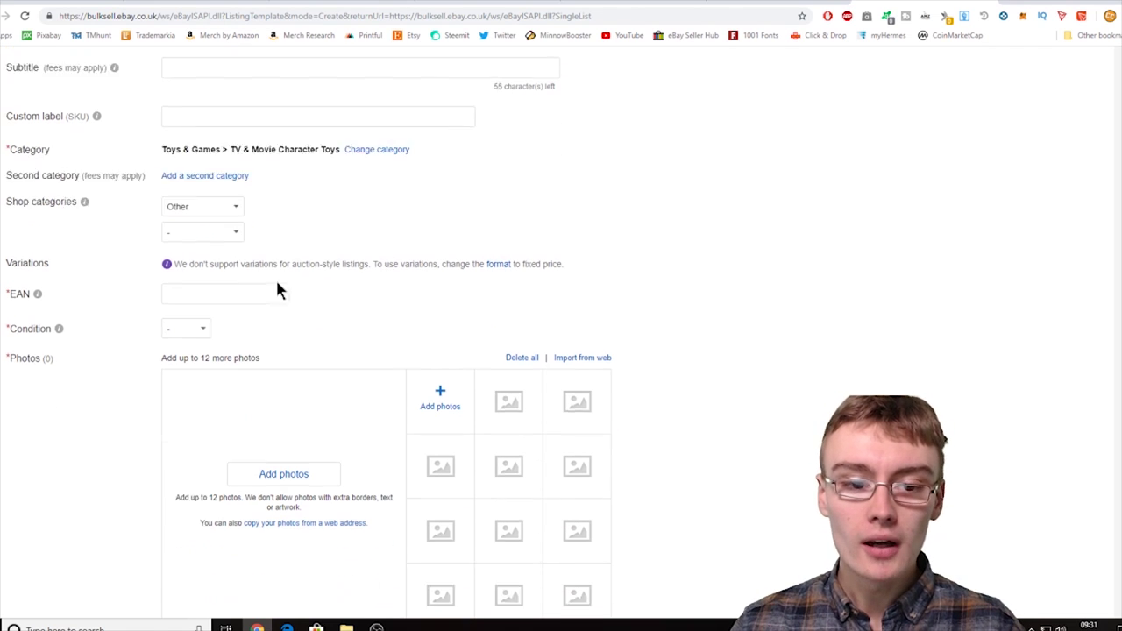
Set the EAN to "Does not apply" and the item condition to Used
left_click(282, 252)
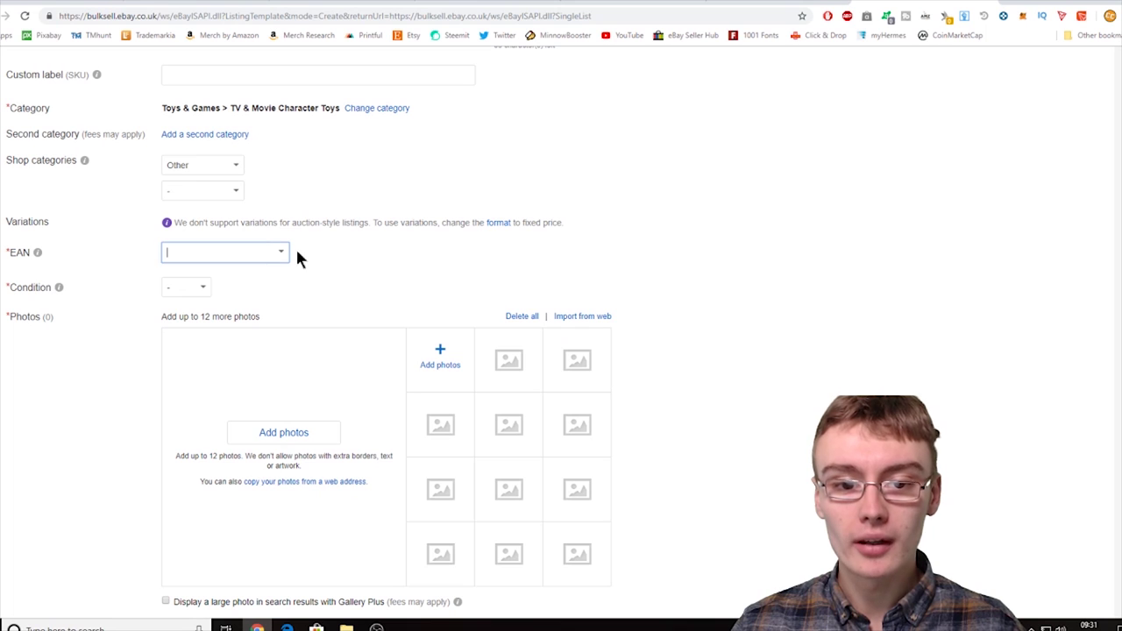
left_click(292, 252)
left_click(290, 254)
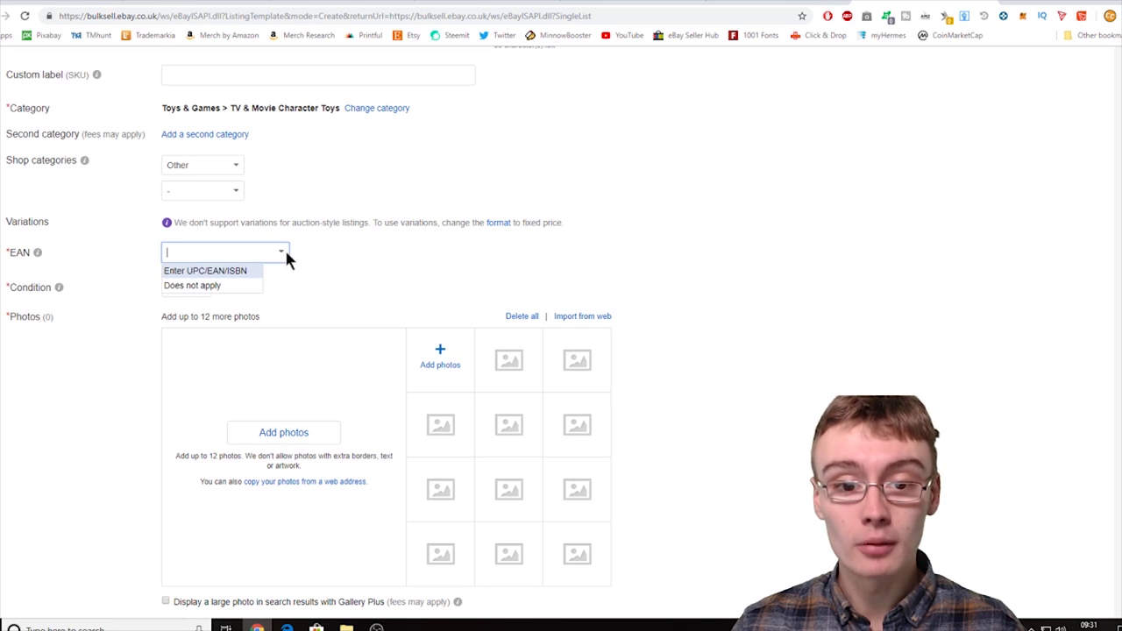
left_click(235, 283)
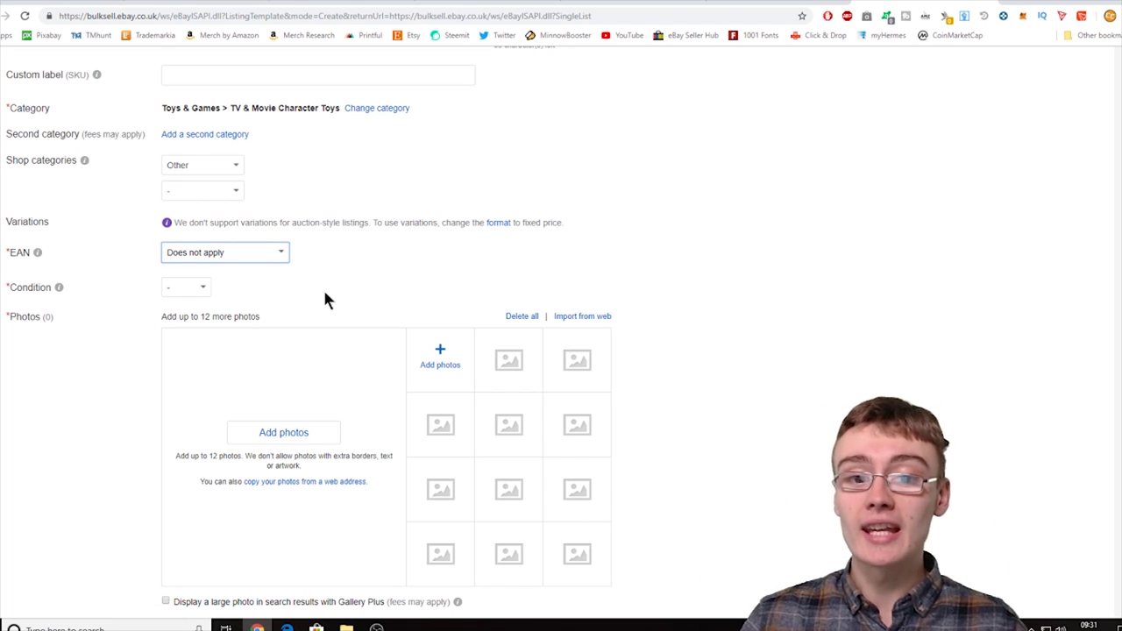
left_click(190, 287)
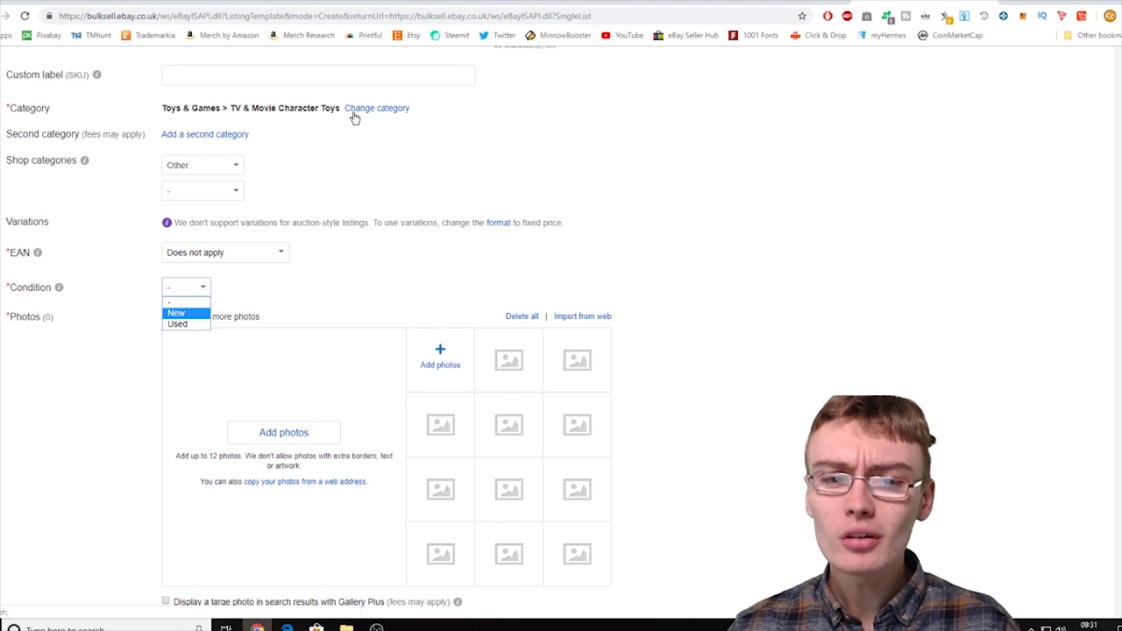
left_click(180, 324)
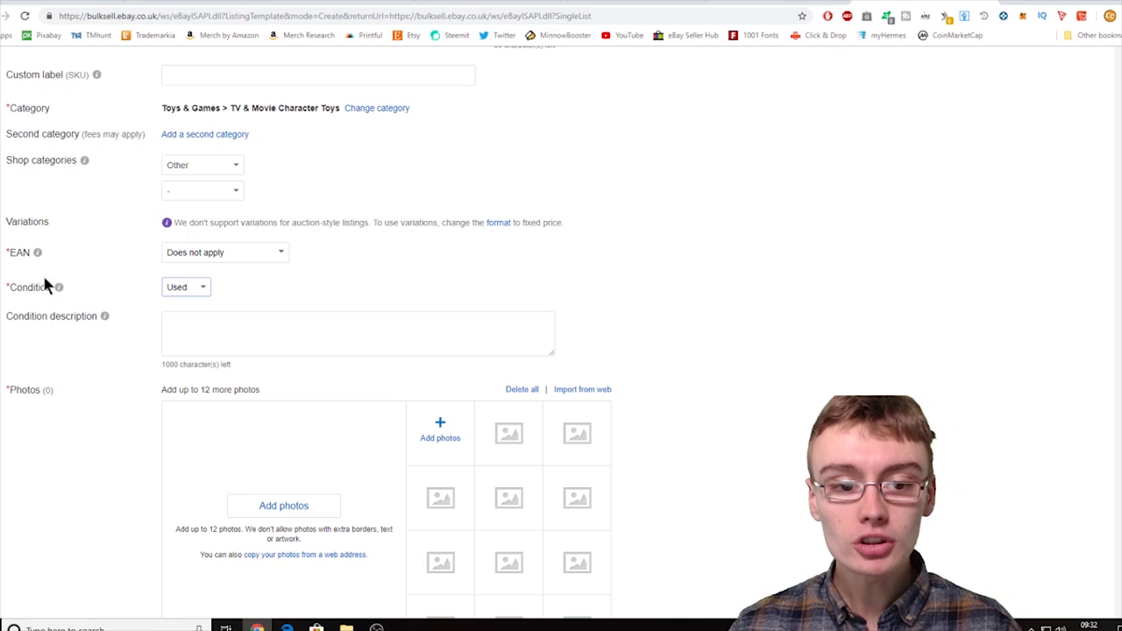
Set the Brand item specific to "Character Options" and the Toy Type to "Figure"
scroll(306, 330, "down", 2)
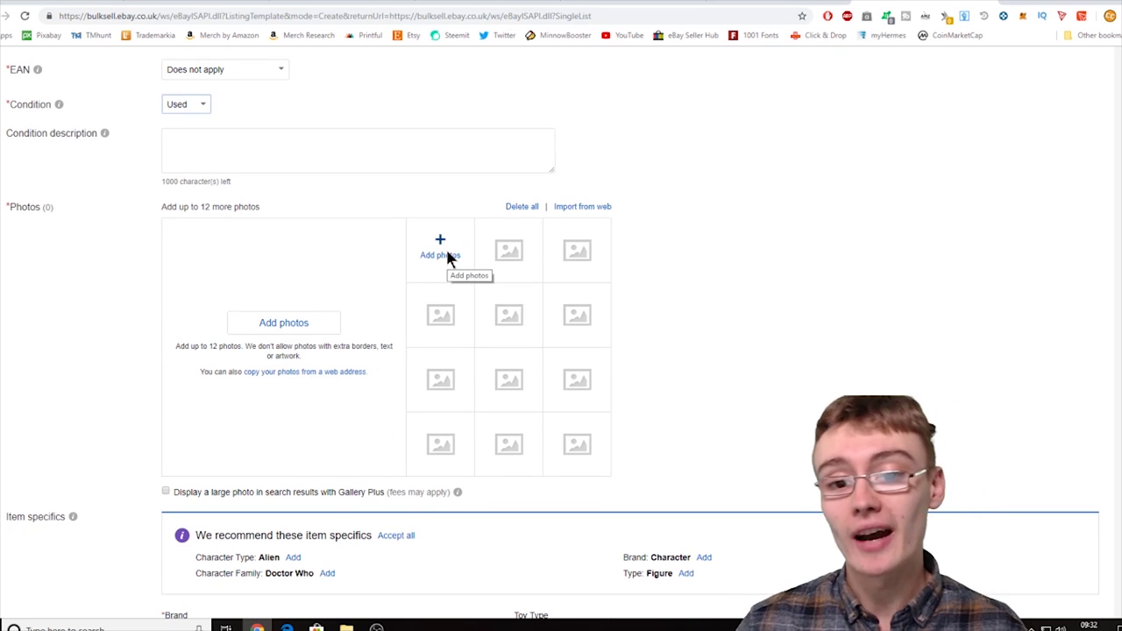
scroll(454, 299, "down", 1)
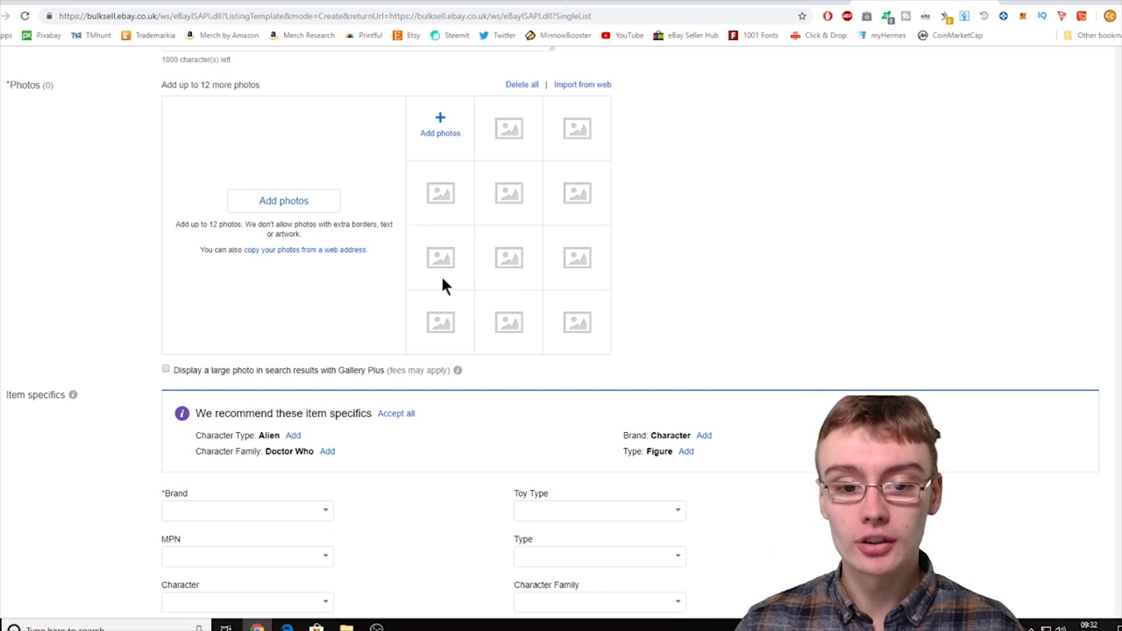
scroll(443, 285, "down", 2)
scroll(442, 285, "up", 1)
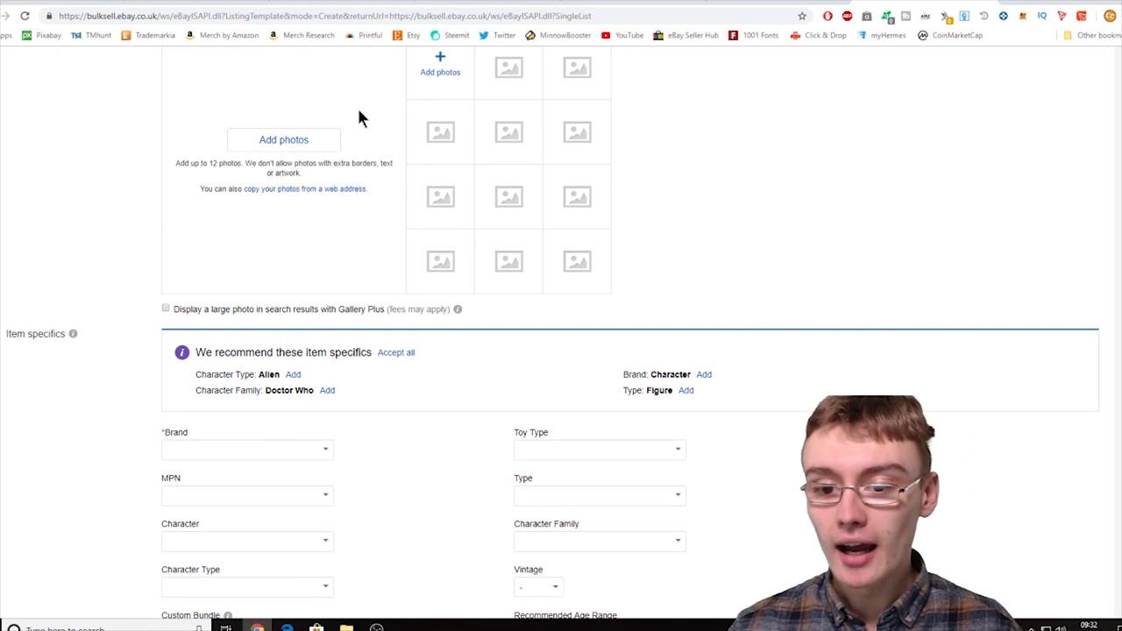
scroll(438, 249, "down", 1)
scroll(439, 250, "down", 1)
left_click(261, 329)
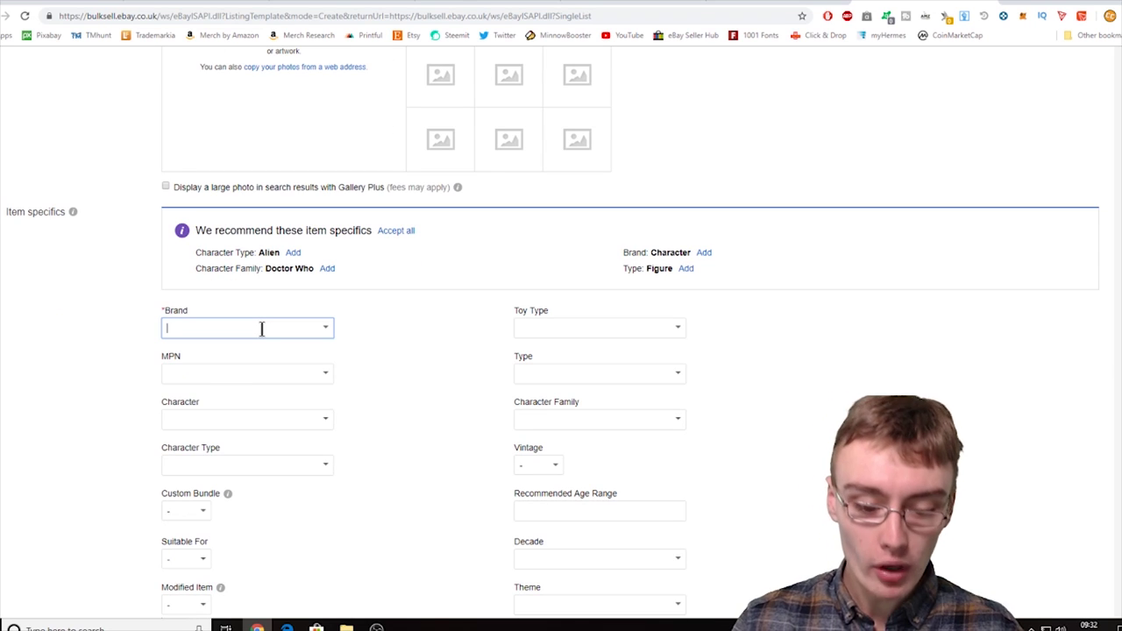
type("Characte")
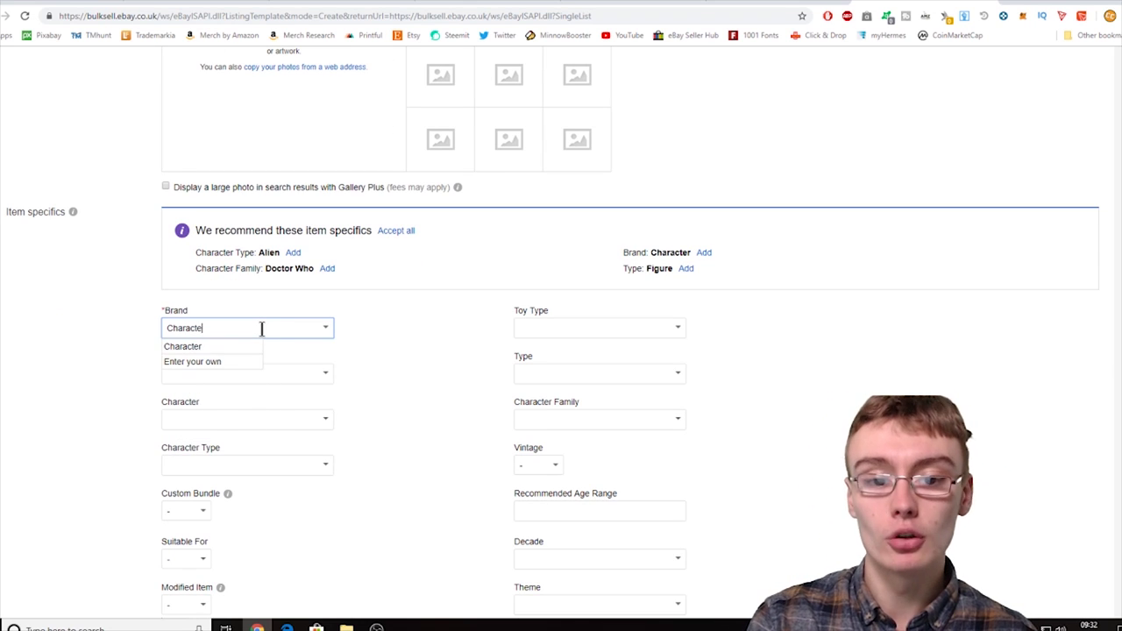
type("r Options")
left_click(535, 331)
type("Figures")
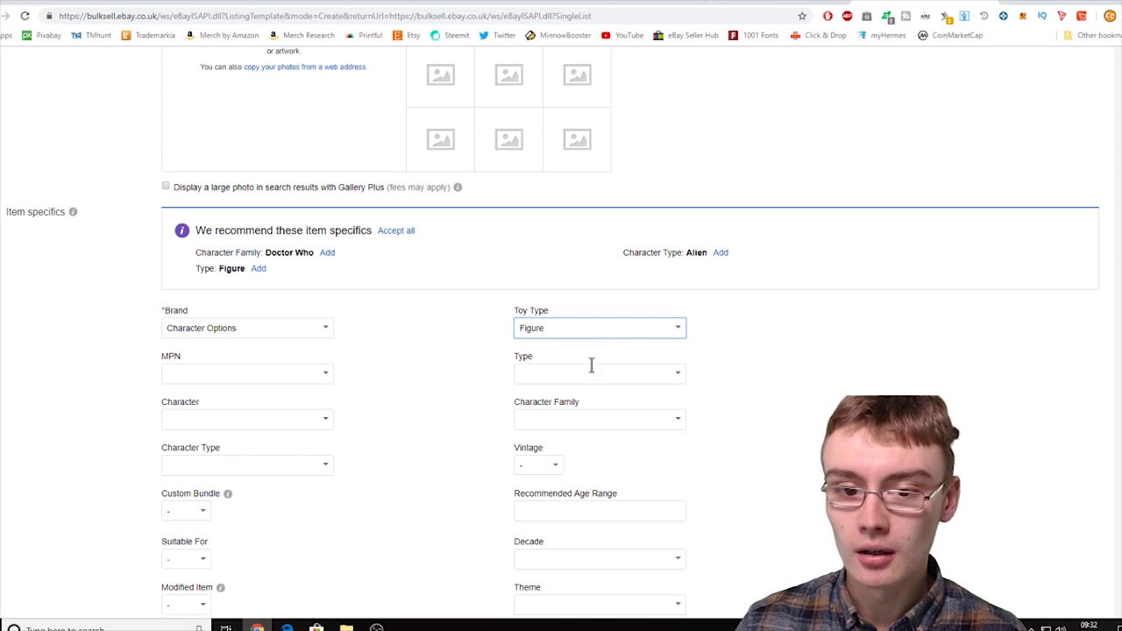
Set the MPN item specific to "Does Not Apply"
left_click(323, 375)
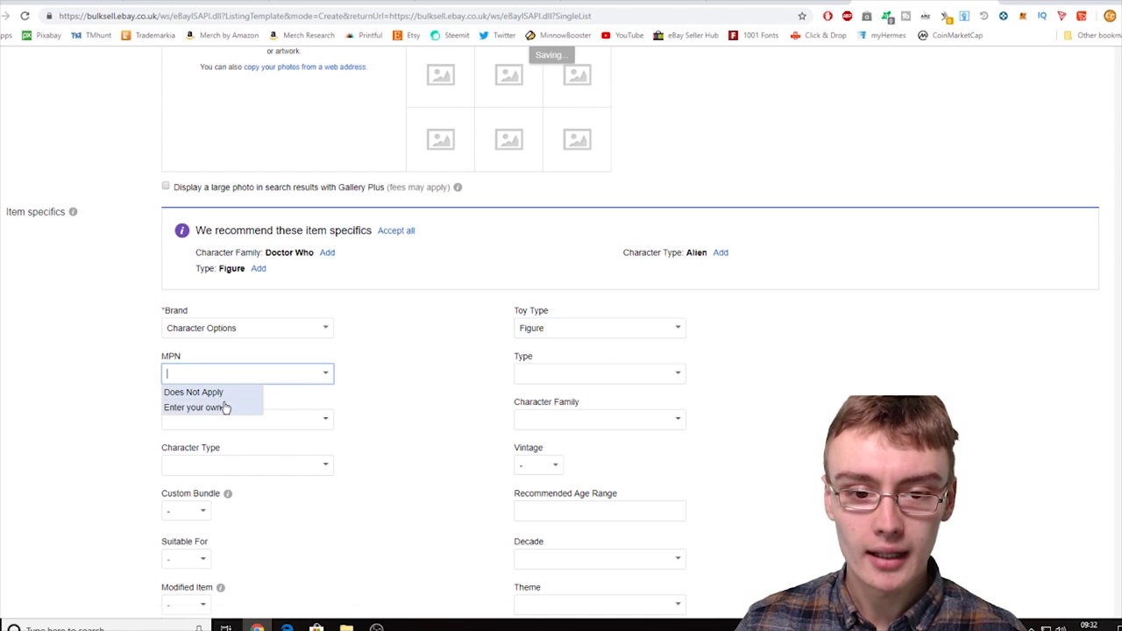
left_click(202, 391)
left_click(285, 421)
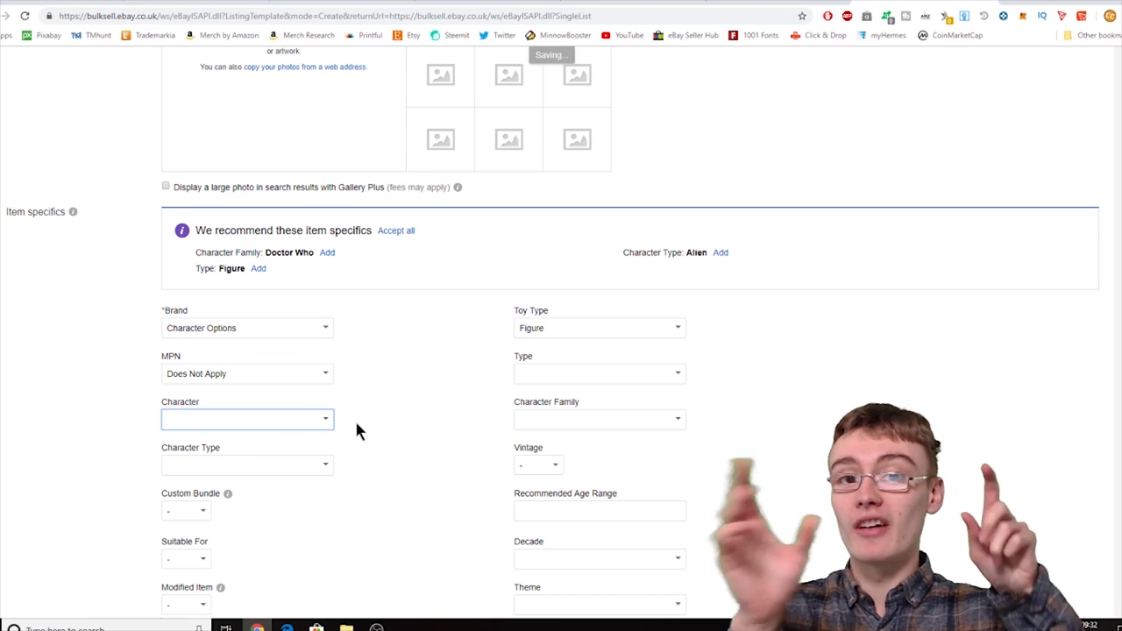
Set the Character Family to "Doctor Who" and Vintage to "No" in the item specifics
left_click(577, 418)
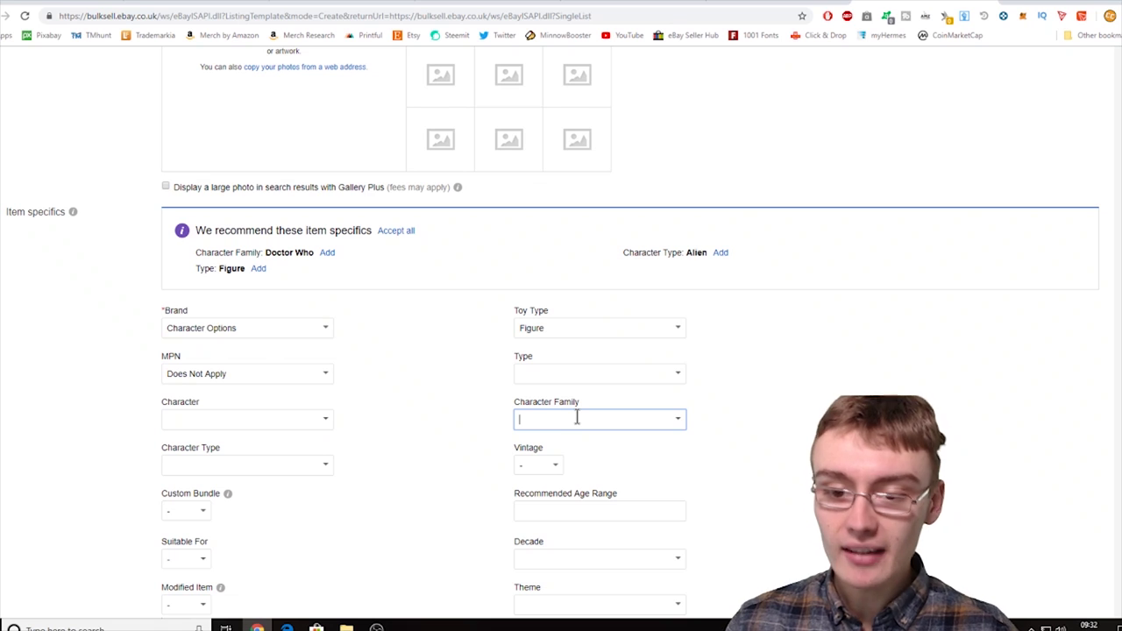
type("d")
key("BackSpace")
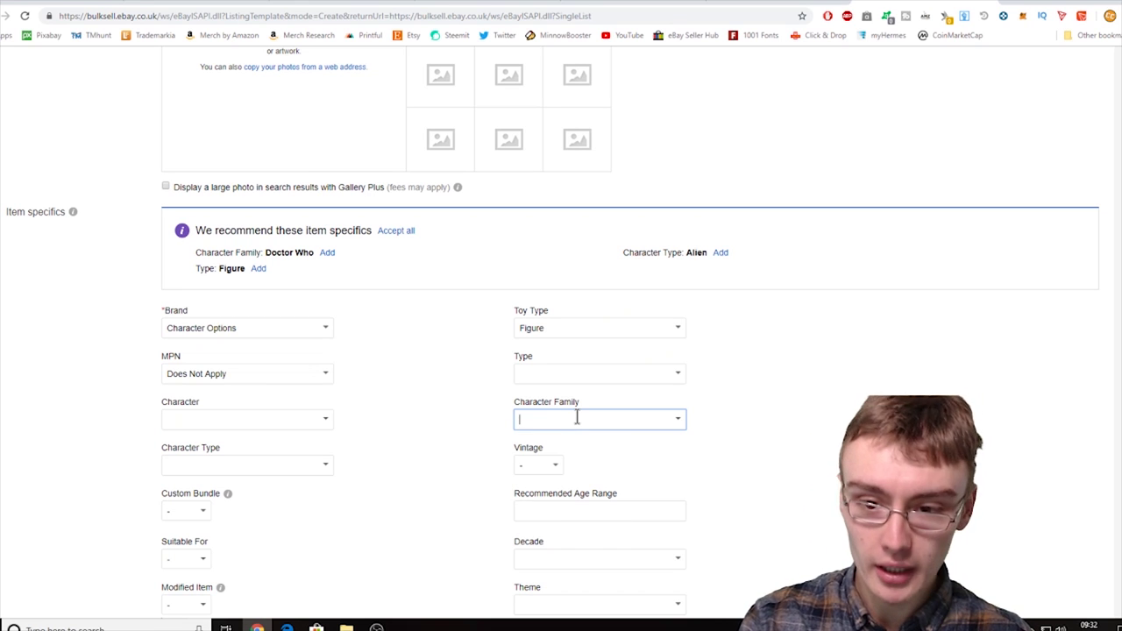
type("Docto")
left_click(539, 437)
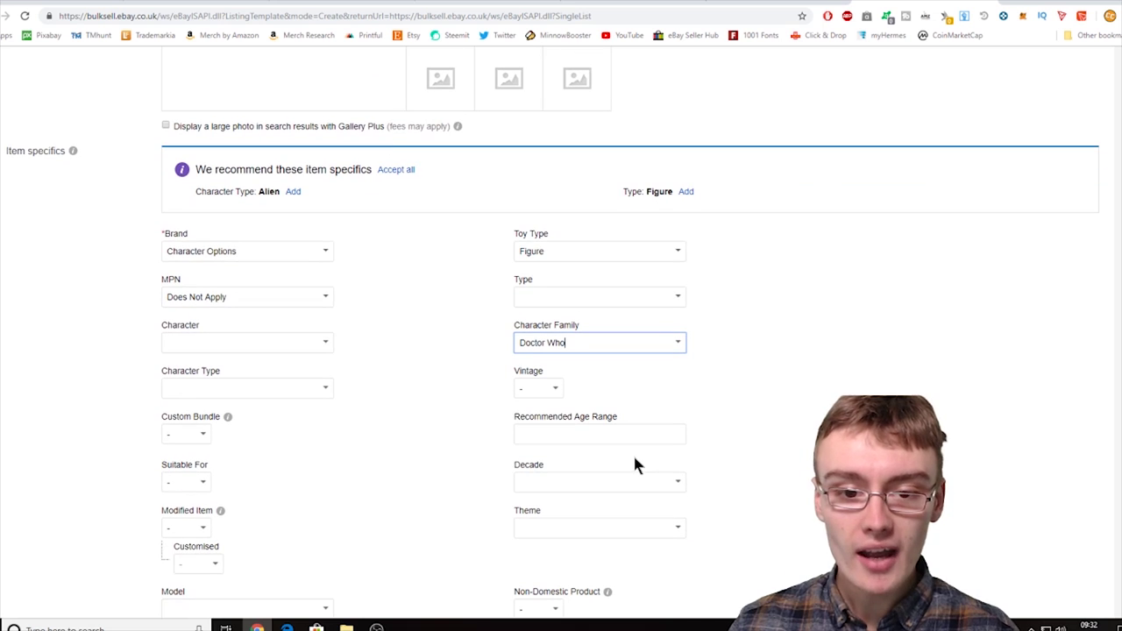
left_click(544, 389)
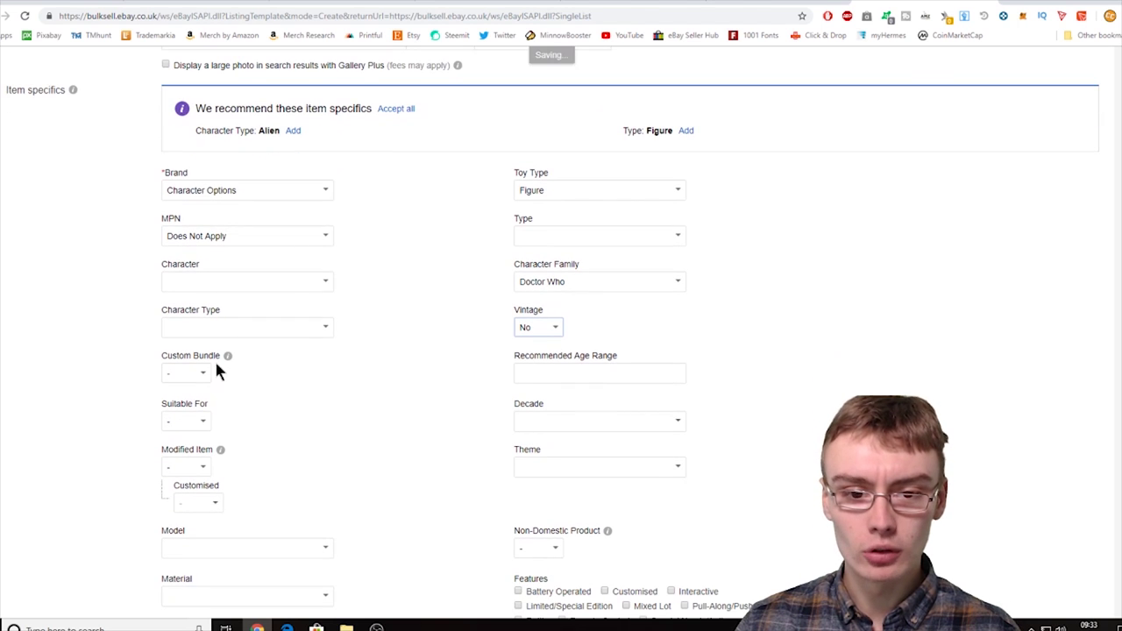
left_click(205, 375)
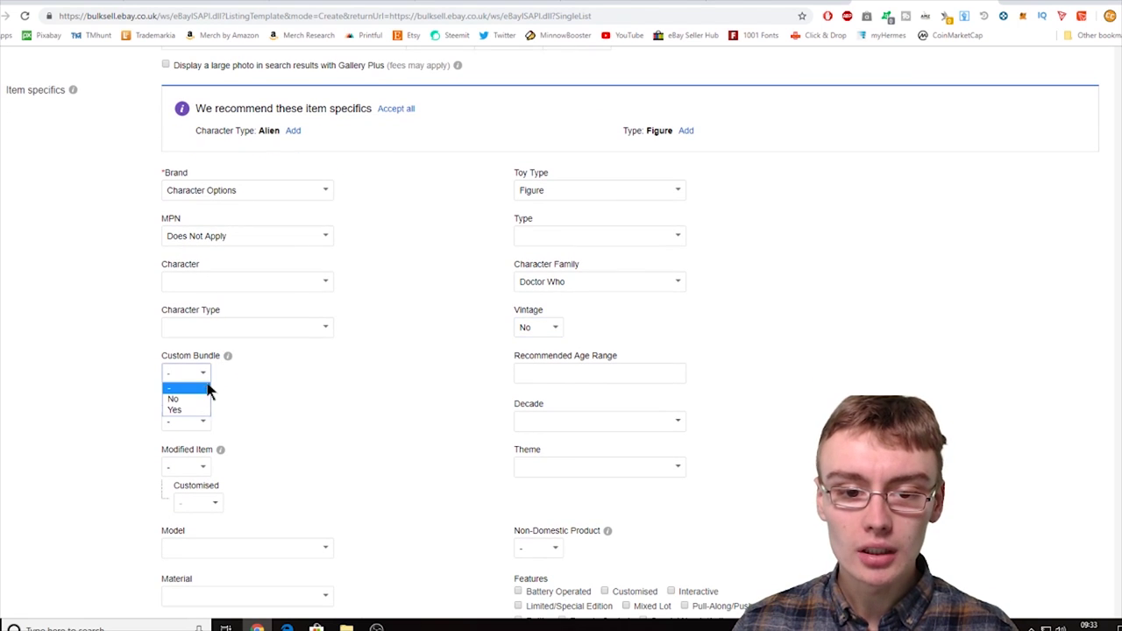
left_click(266, 386)
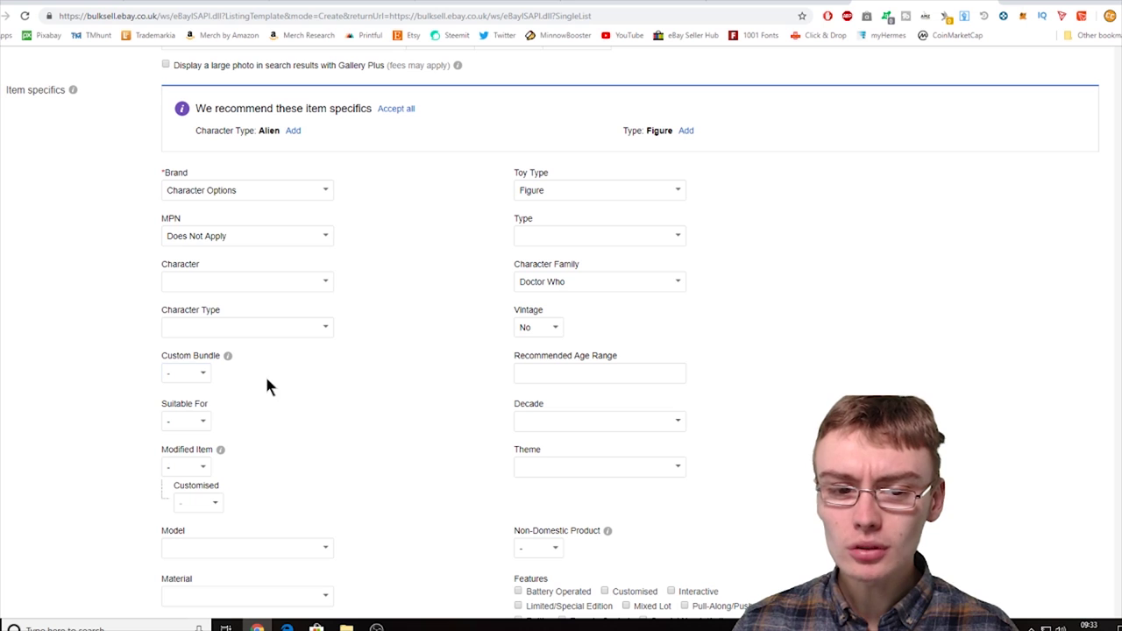
scroll(479, 392, "down", 2)
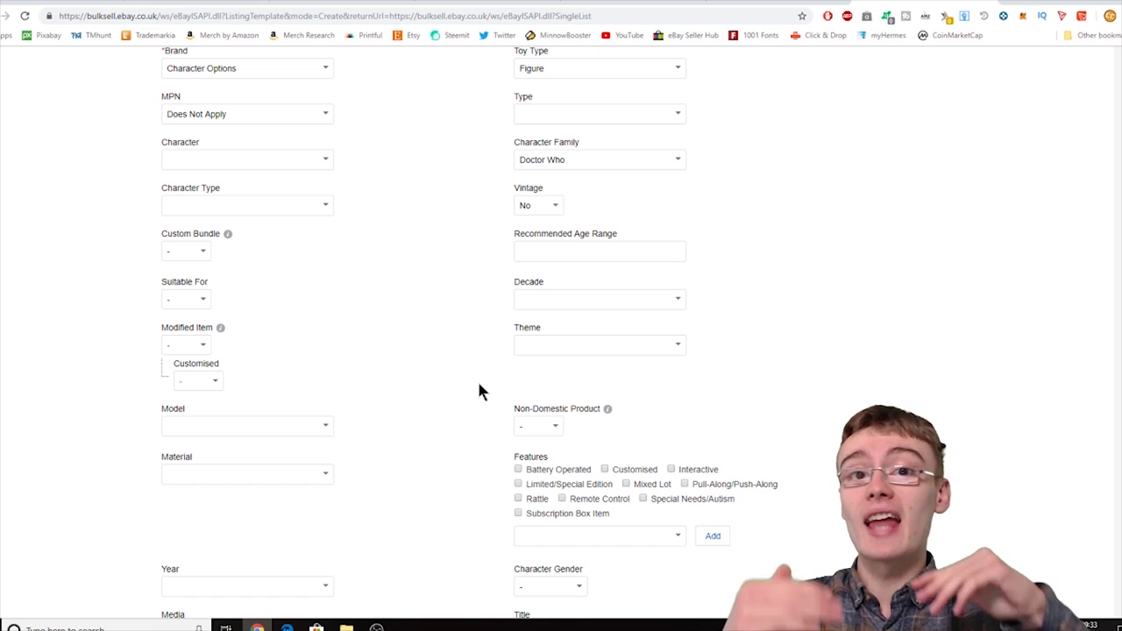
scroll(478, 391, "up", 5)
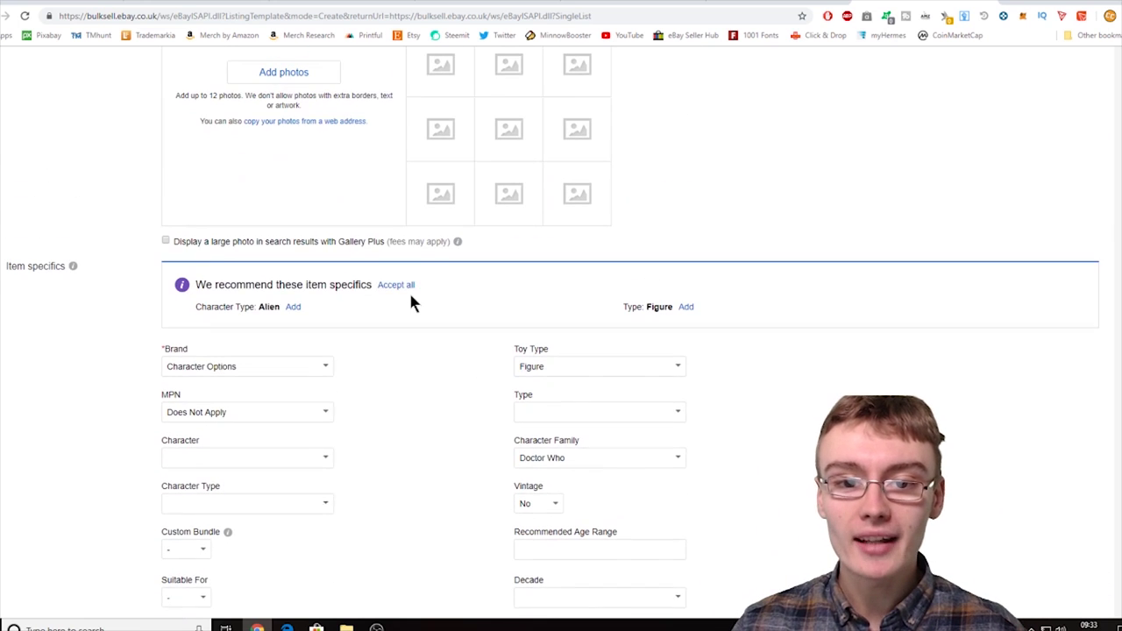
scroll(439, 347, "up", 2)
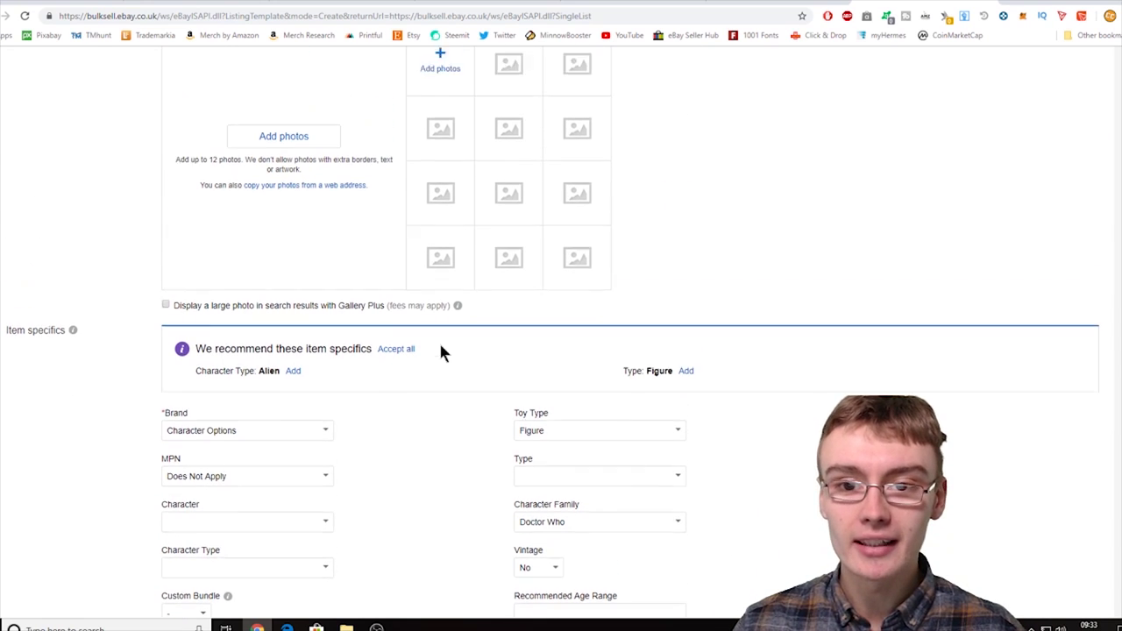
scroll(438, 331, "down", 3)
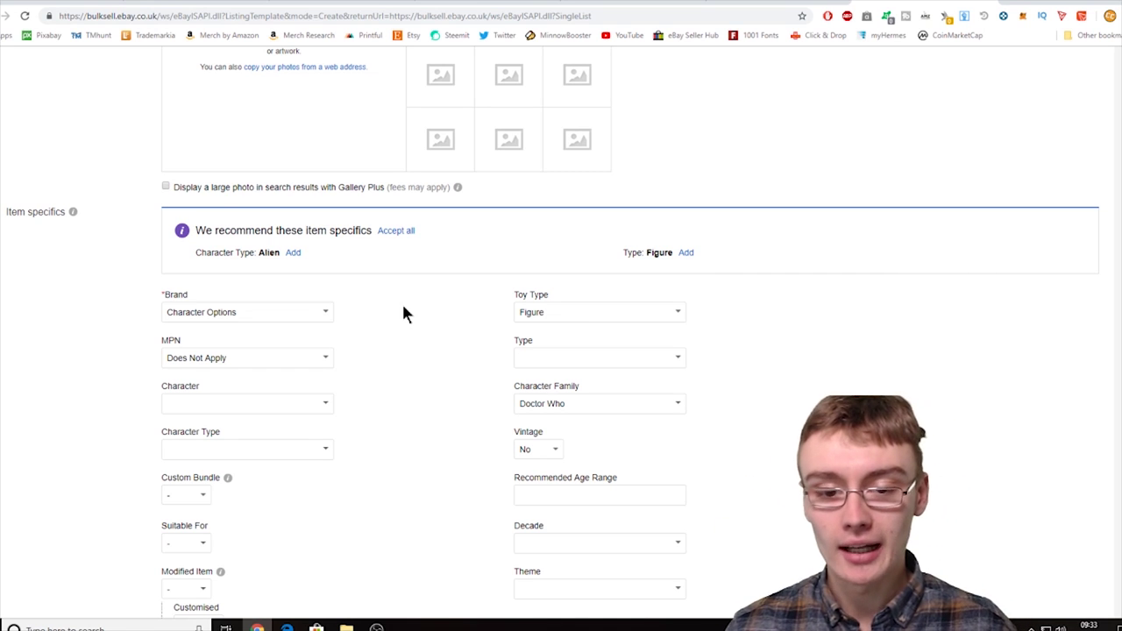
scroll(403, 313, "down", 3)
Copy the listing title into the item description and start a new line beneath it
scroll(404, 313, "up", 11)
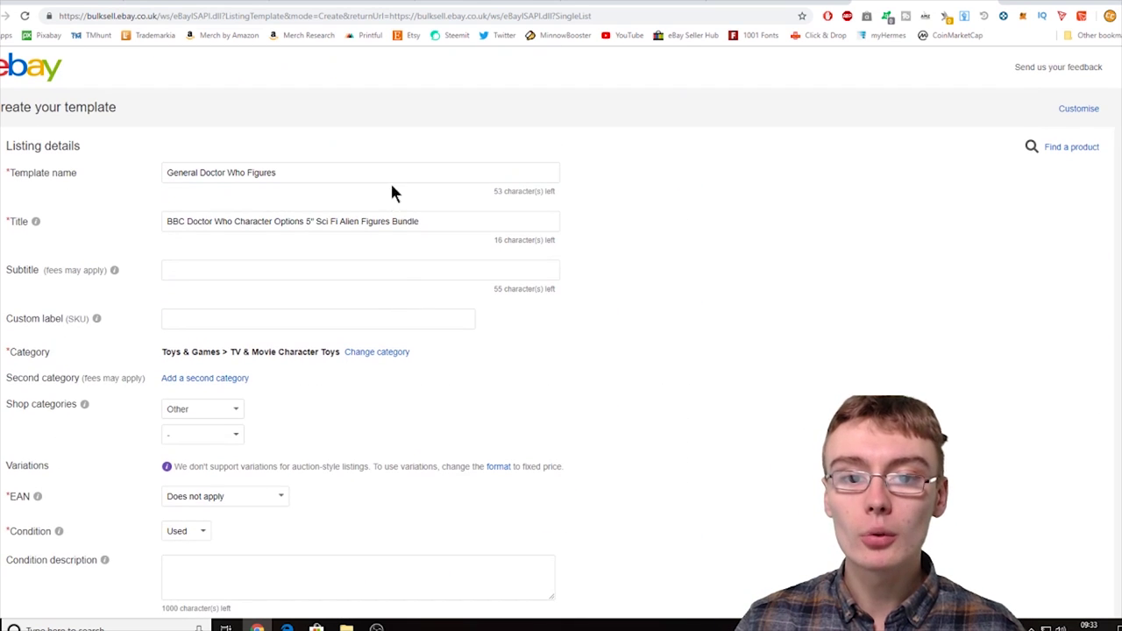
left_click_drag(443, 226, 146, 240)
right_click(286, 204)
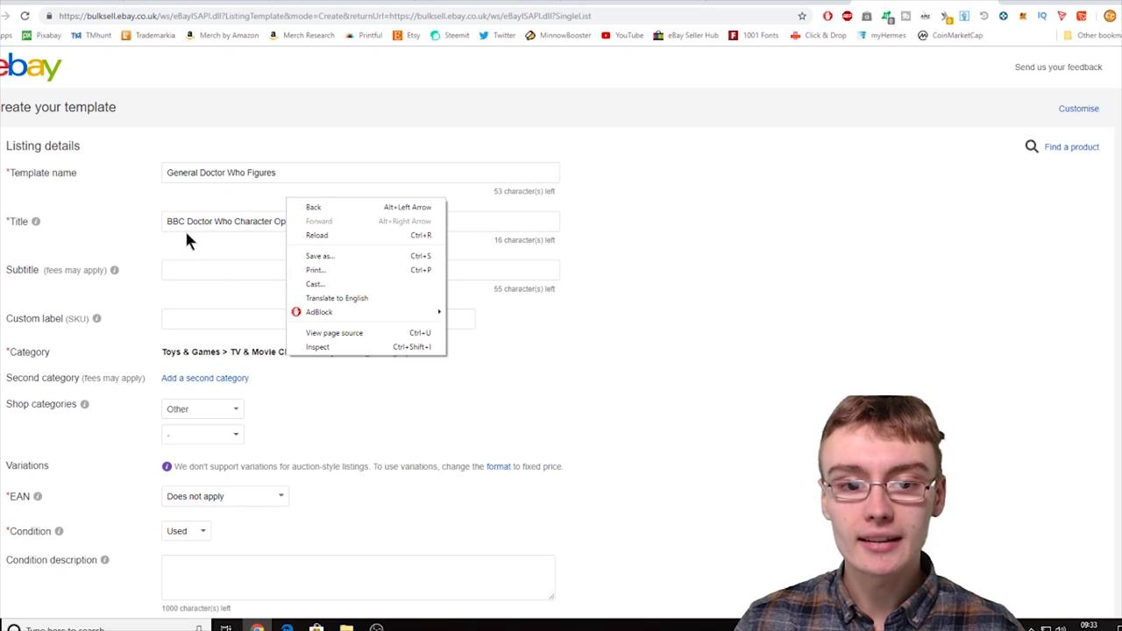
left_click(158, 224)
left_click_drag(446, 219, 210, 230)
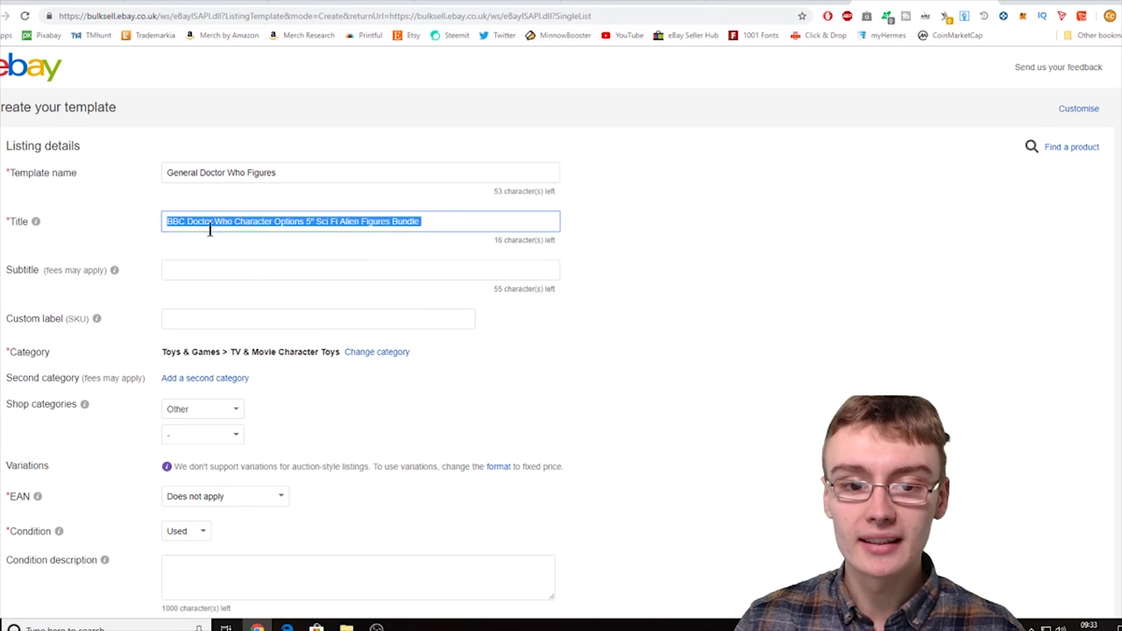
right_click(220, 226)
left_click(246, 266)
scroll(341, 276, "down", 15)
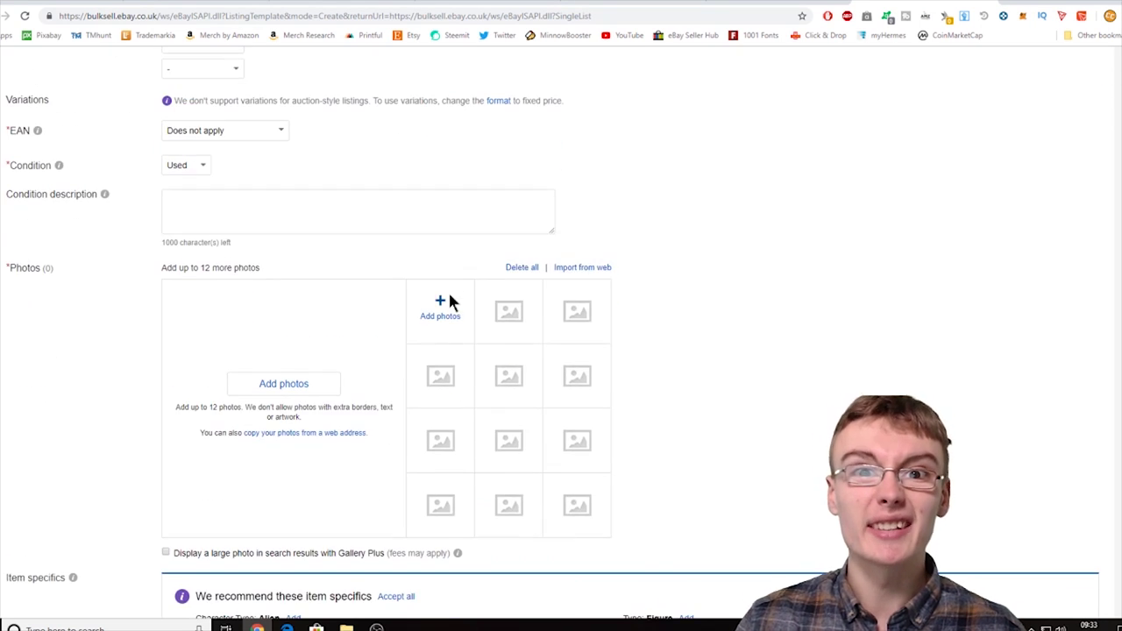
scroll(448, 303, "down", 4)
right_click(409, 366)
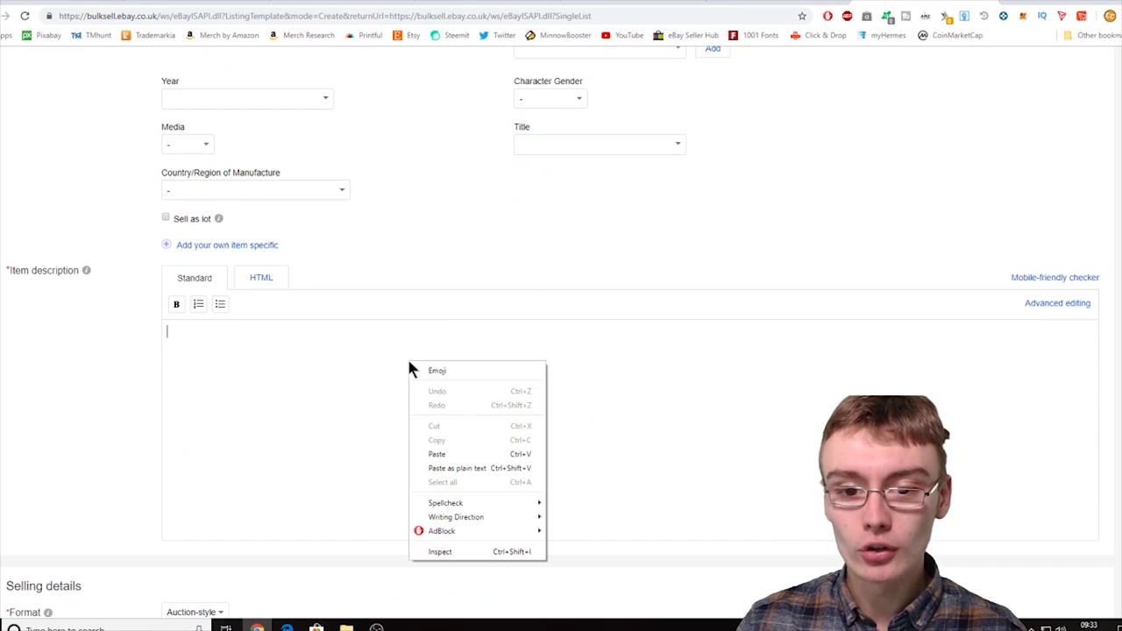
left_click(459, 453)
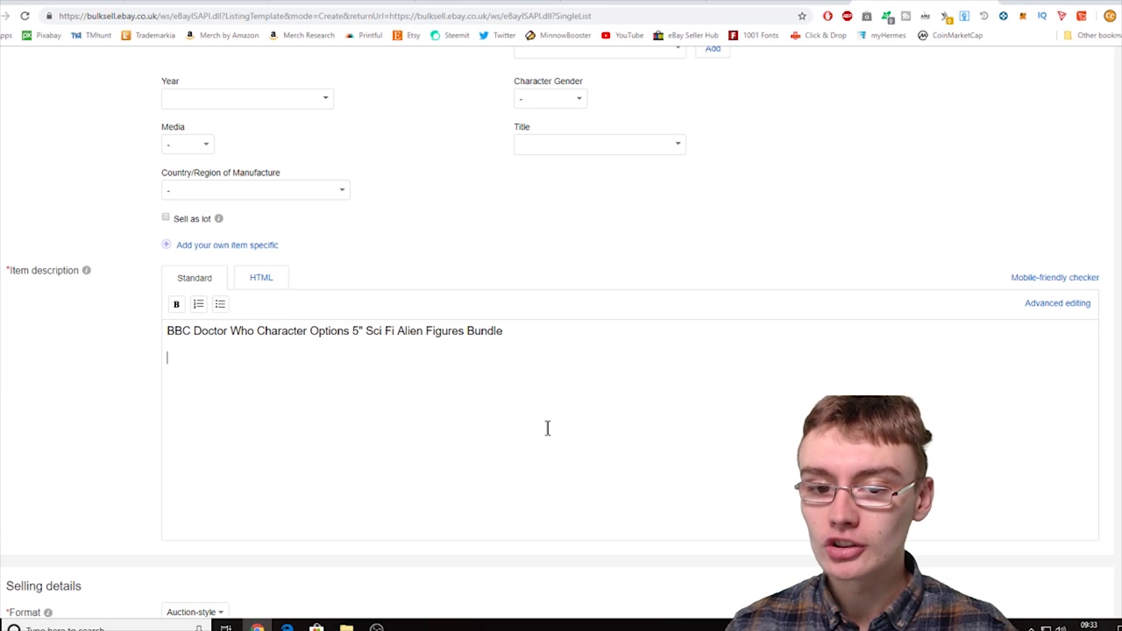
key("Return")
type("The")
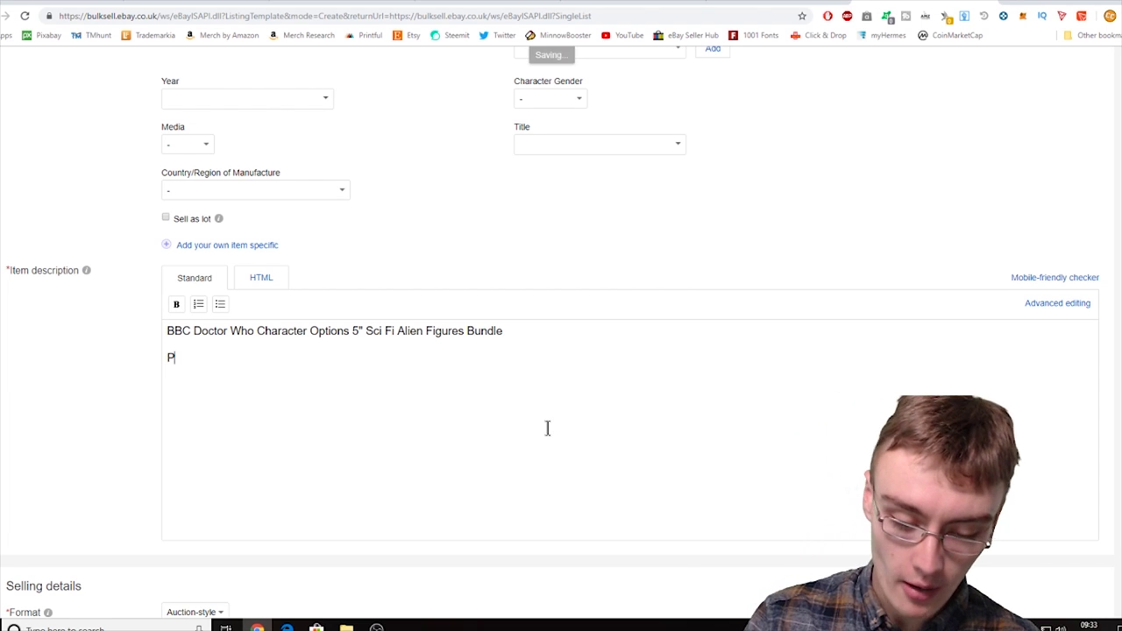
key("BackSpace")
key("BackSpace")
key("BackSpace")
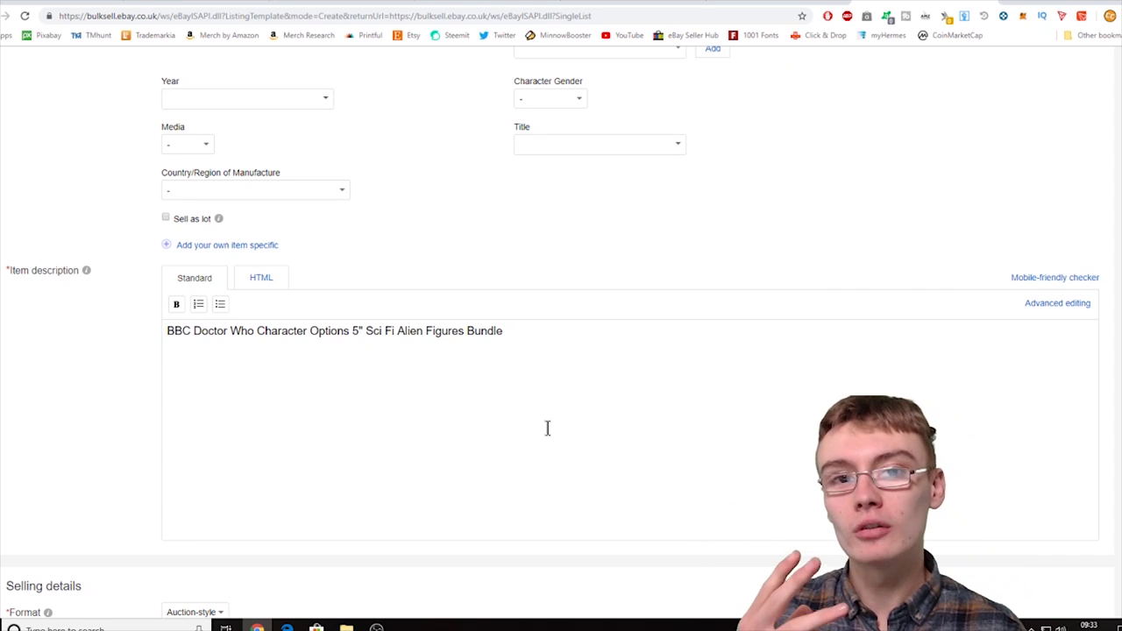
Write "in used condition. May have some light play wear to figures." on the second line of the item description
type("in used condition. May have some play wear to figu")
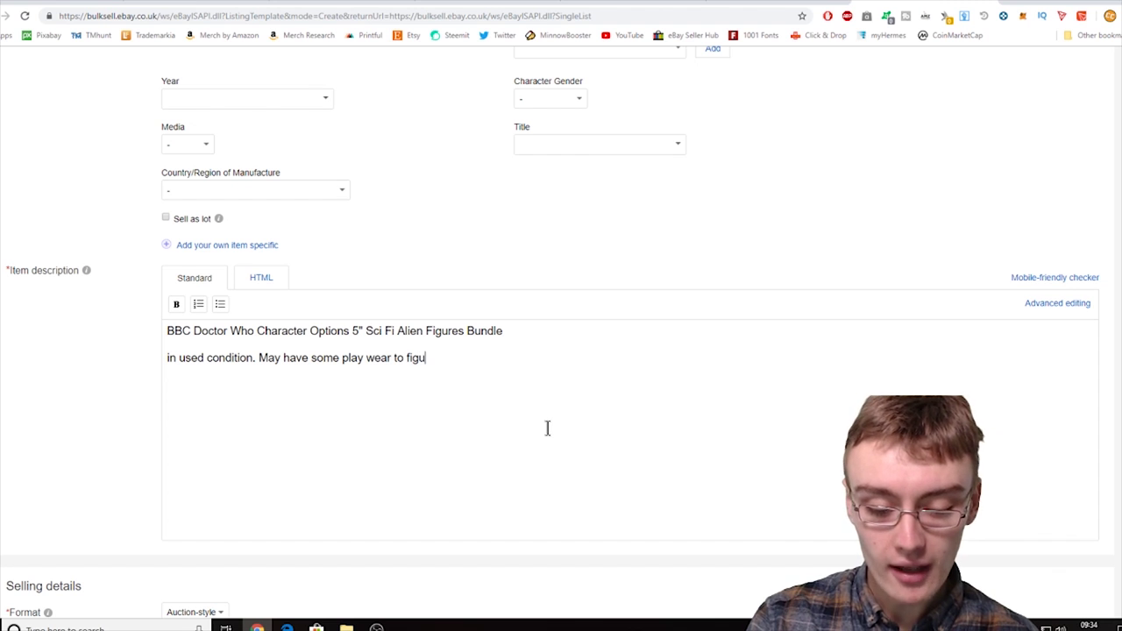
type("res")
key("ctrl+Left")
key("ctrl+Left")
key("ctrl+Left")
key("ctrl+Left")
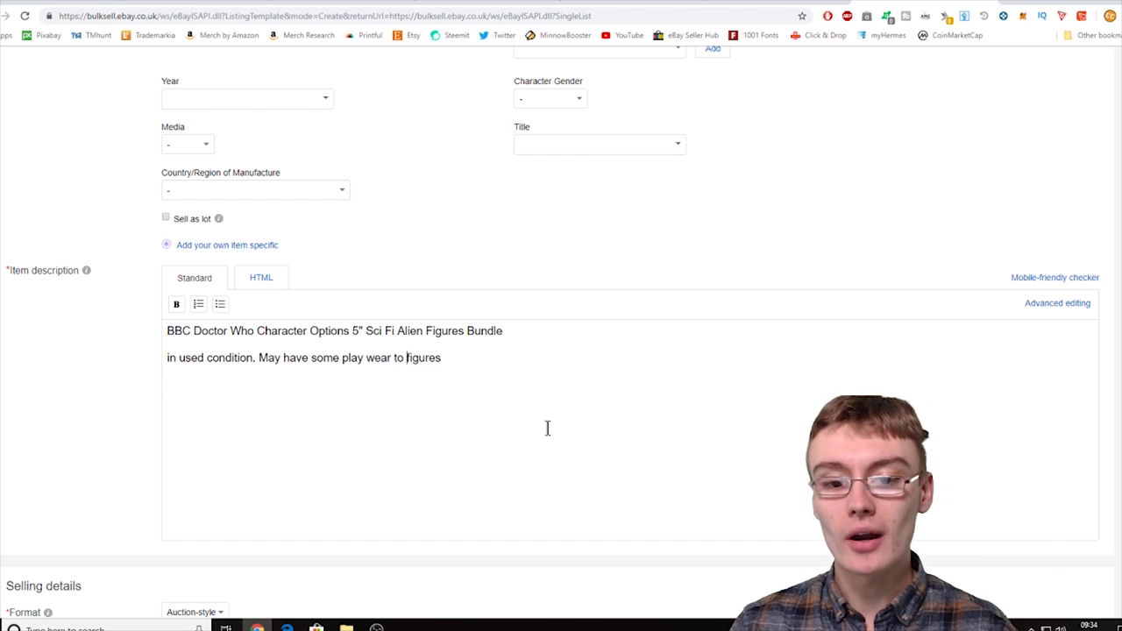
type("light")
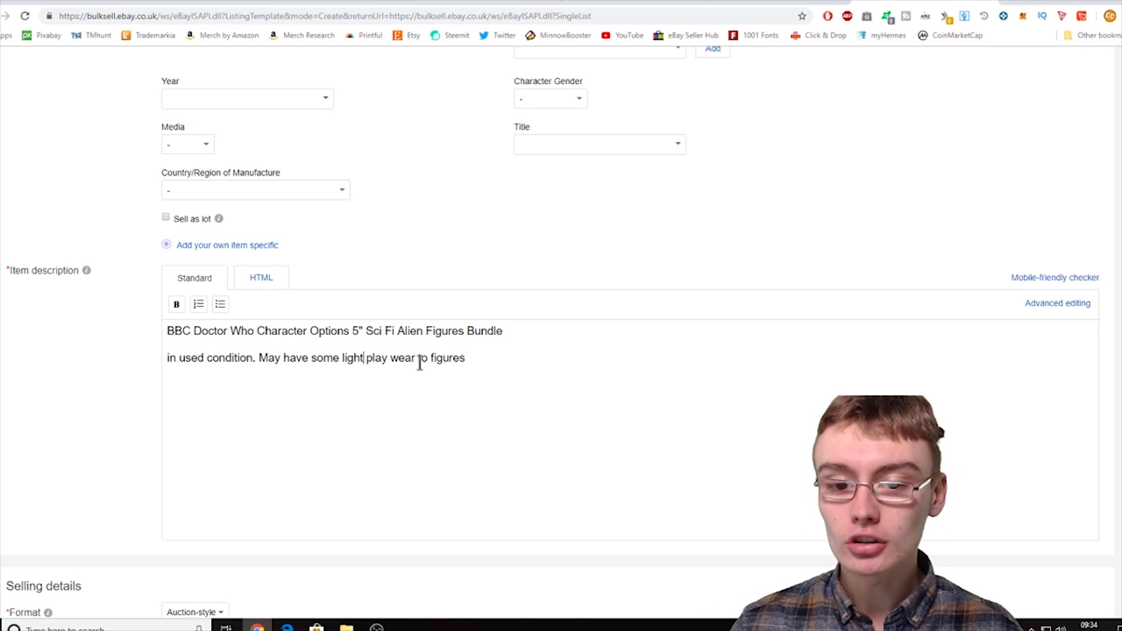
type(".")
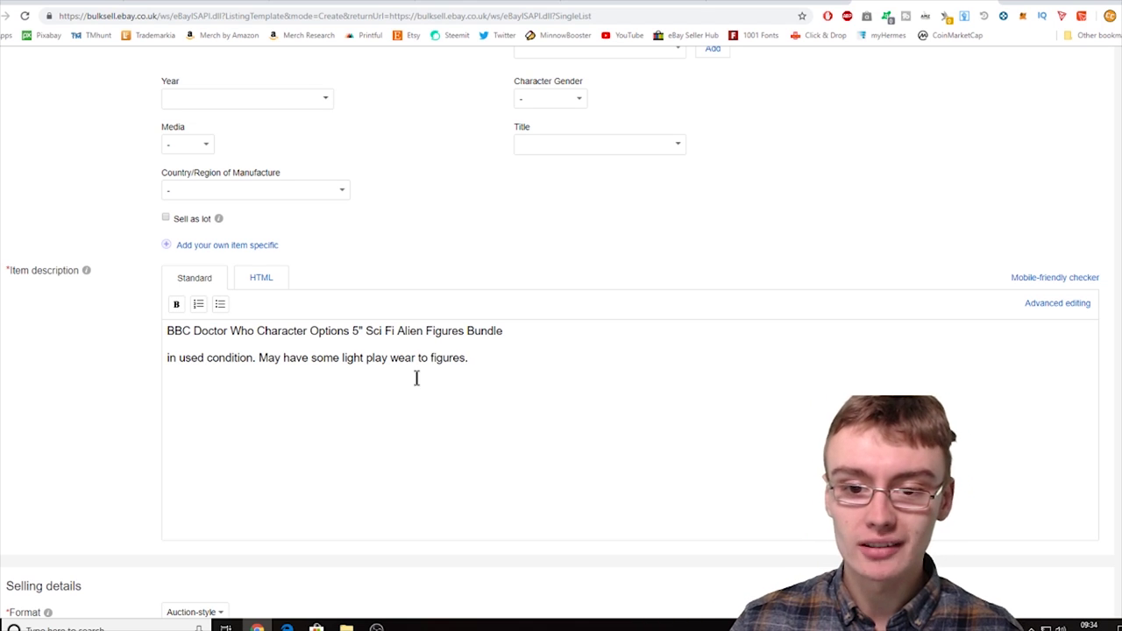
Set the selling format to Fixed price with a duration of 30 days
scroll(416, 379, "down", 3)
left_click(189, 308)
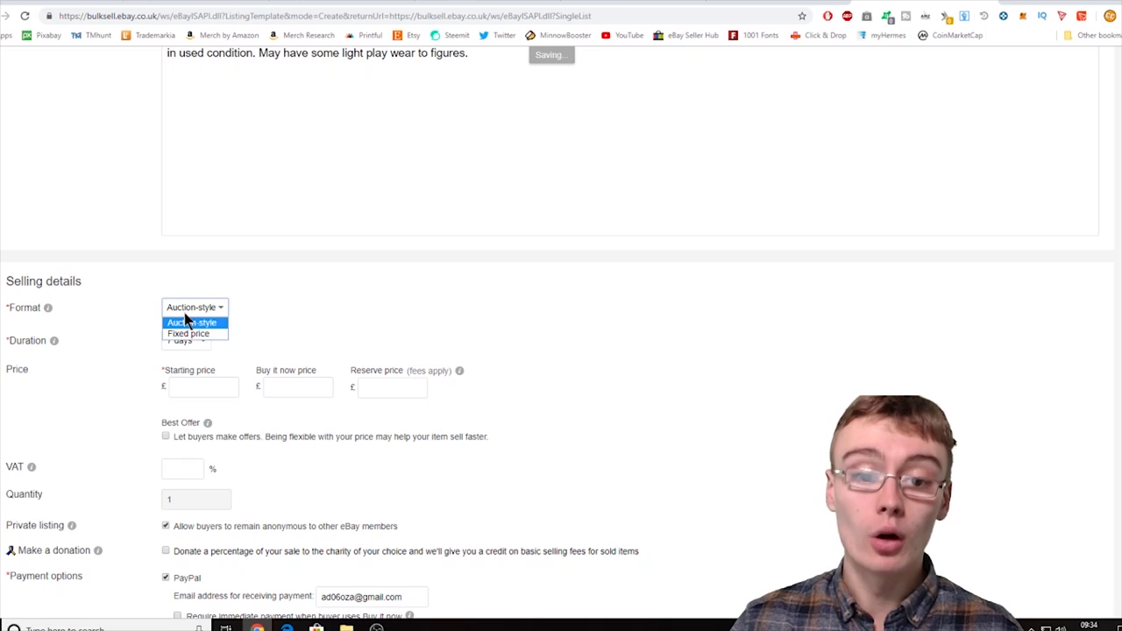
left_click(194, 340)
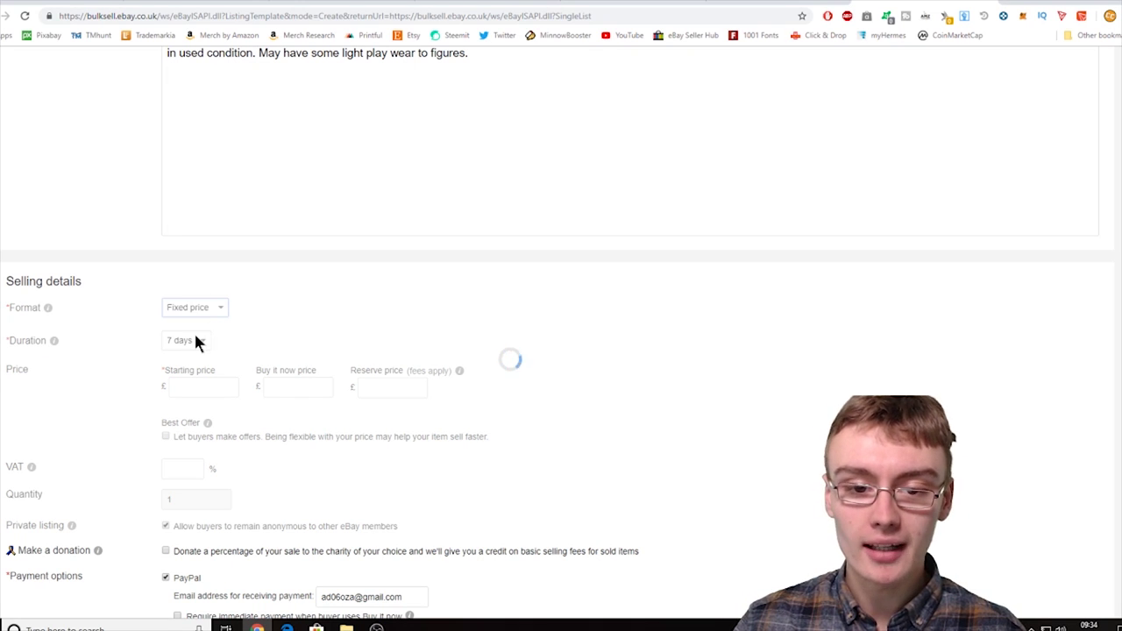
left_click(195, 342)
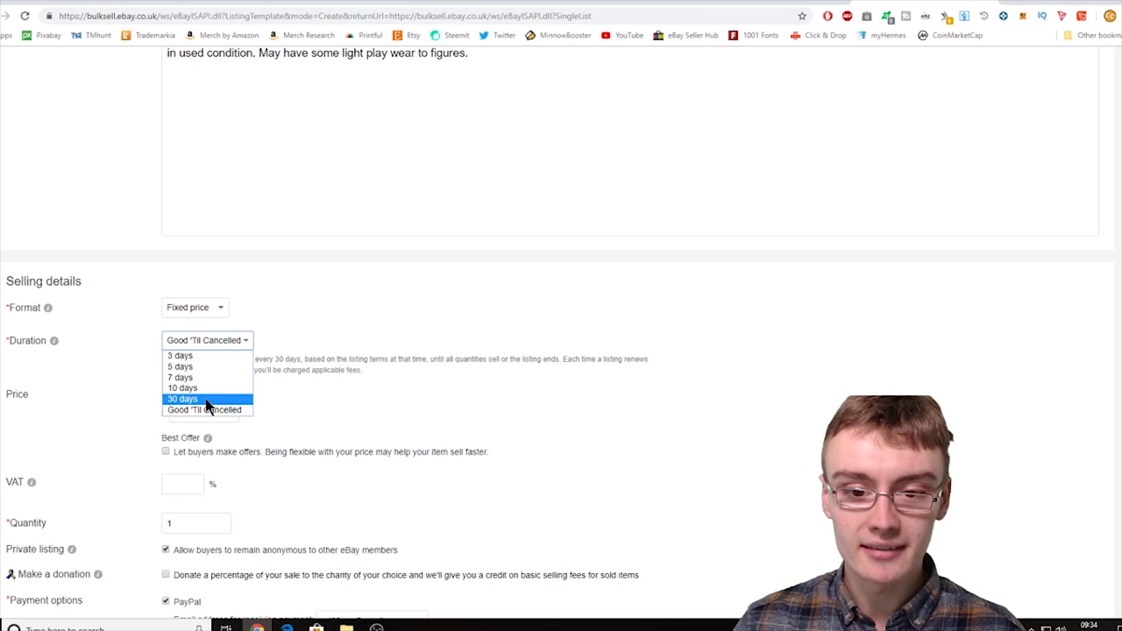
left_click(207, 396)
Set the Buy it now price to £9.95
scroll(325, 418, "down", 1)
left_click(216, 328)
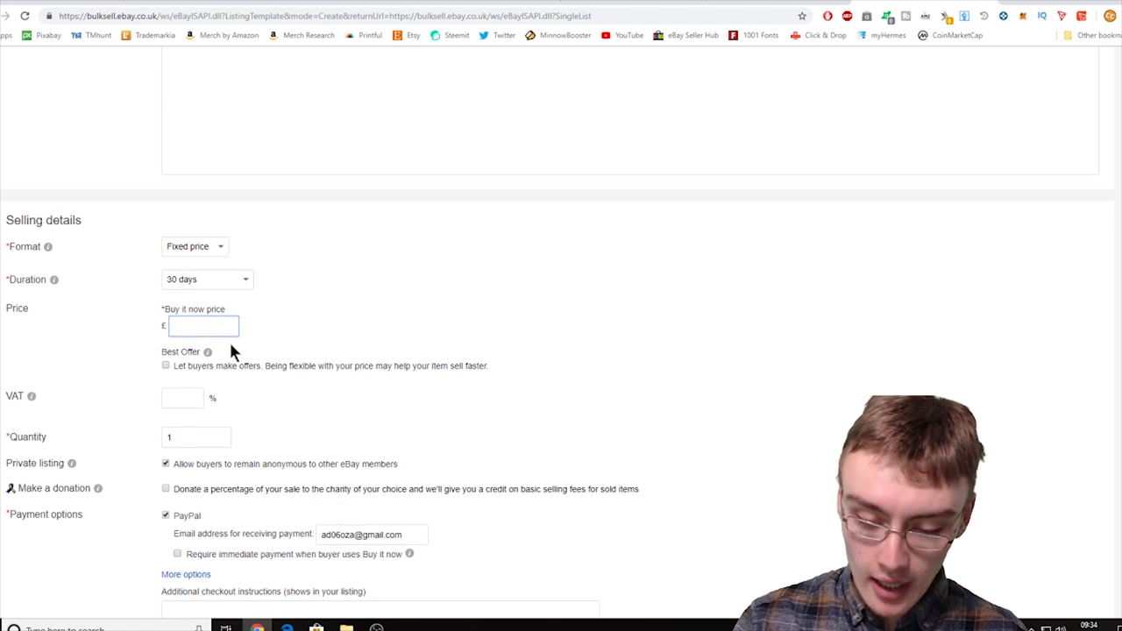
type("9.95")
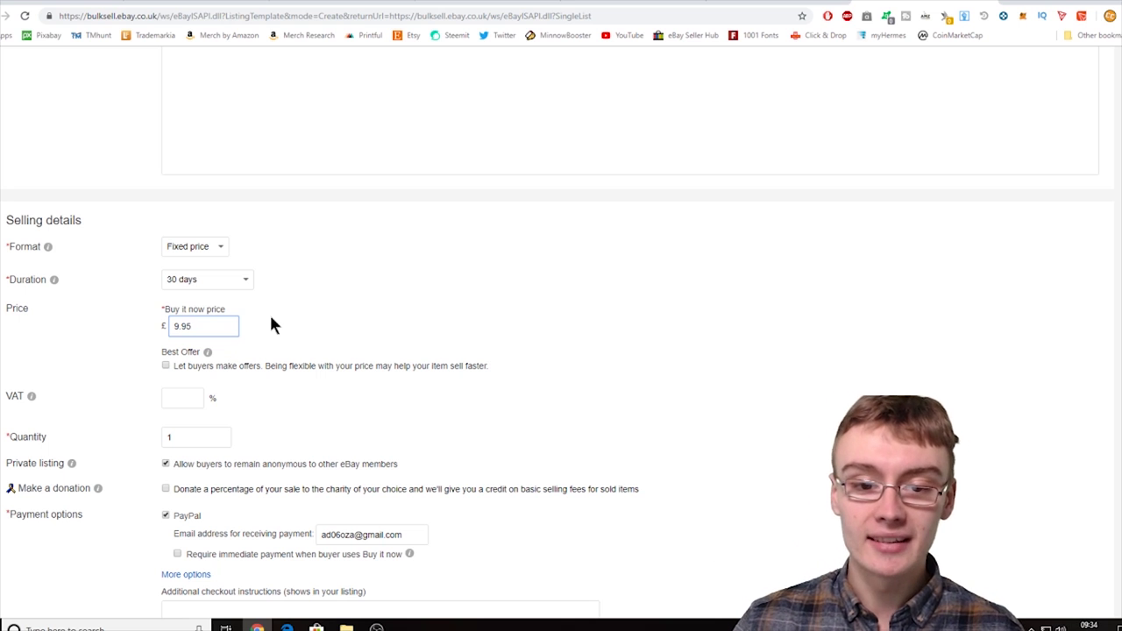
Set the domestic postage cost for the Royal Mail 2nd Class service to £3.49
scroll(309, 306, "down", 1)
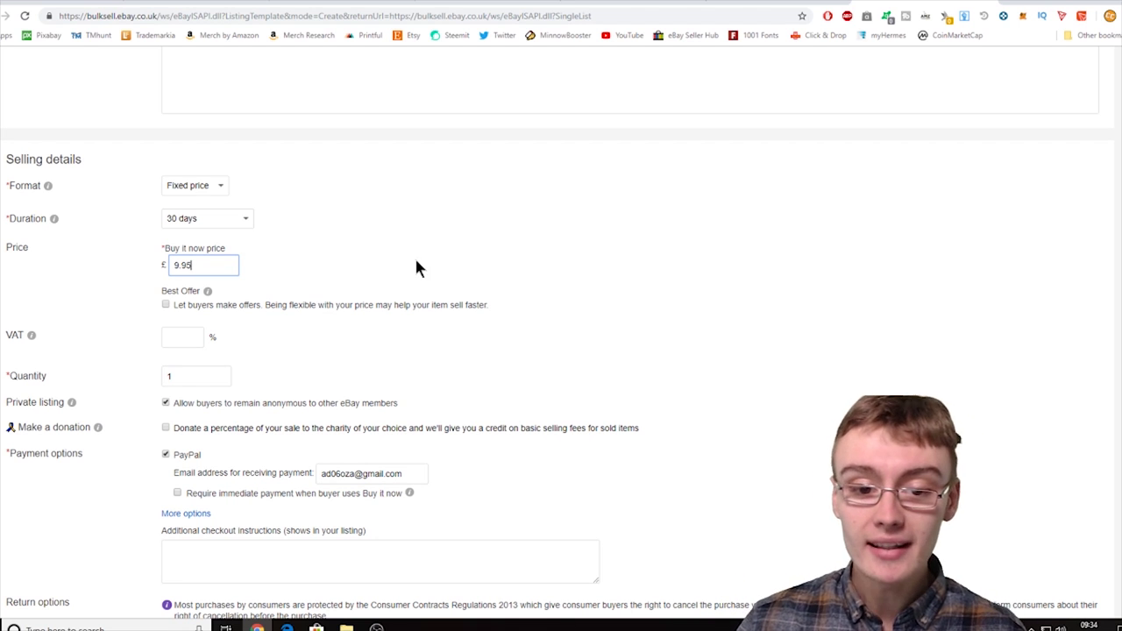
scroll(416, 265, "down", 3)
scroll(431, 351, "down", 4)
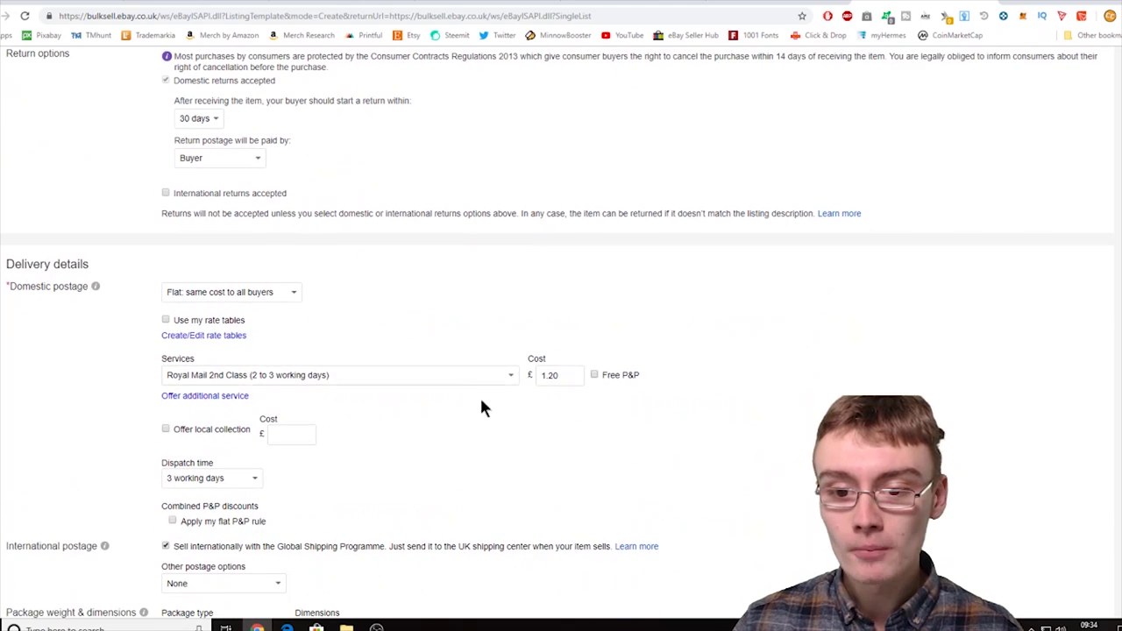
double_click(566, 379)
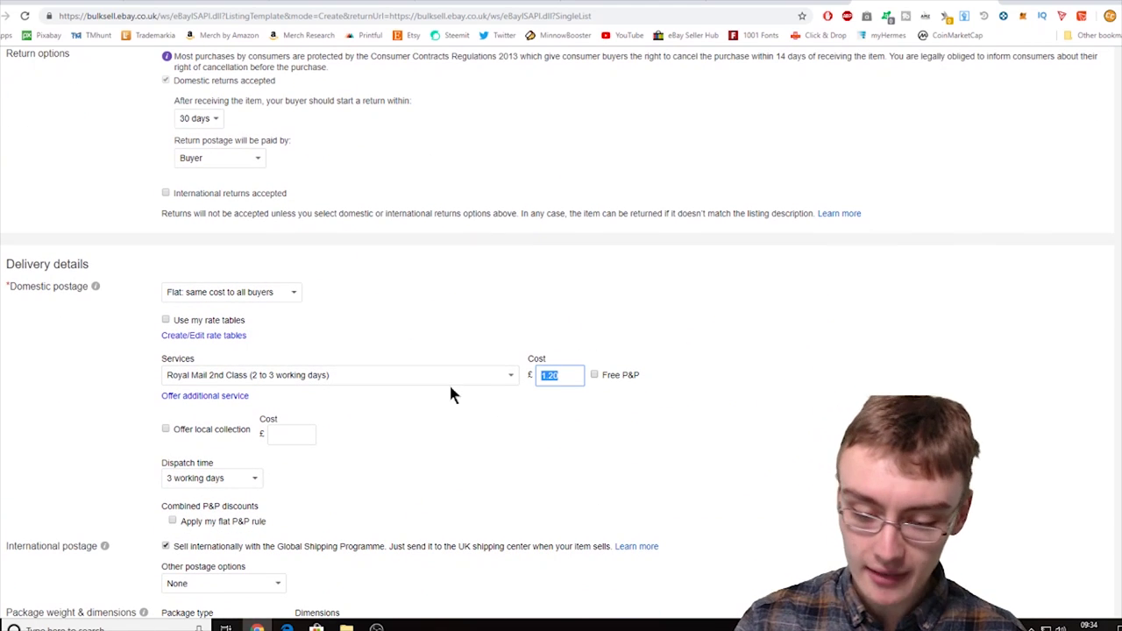
type("3.49")
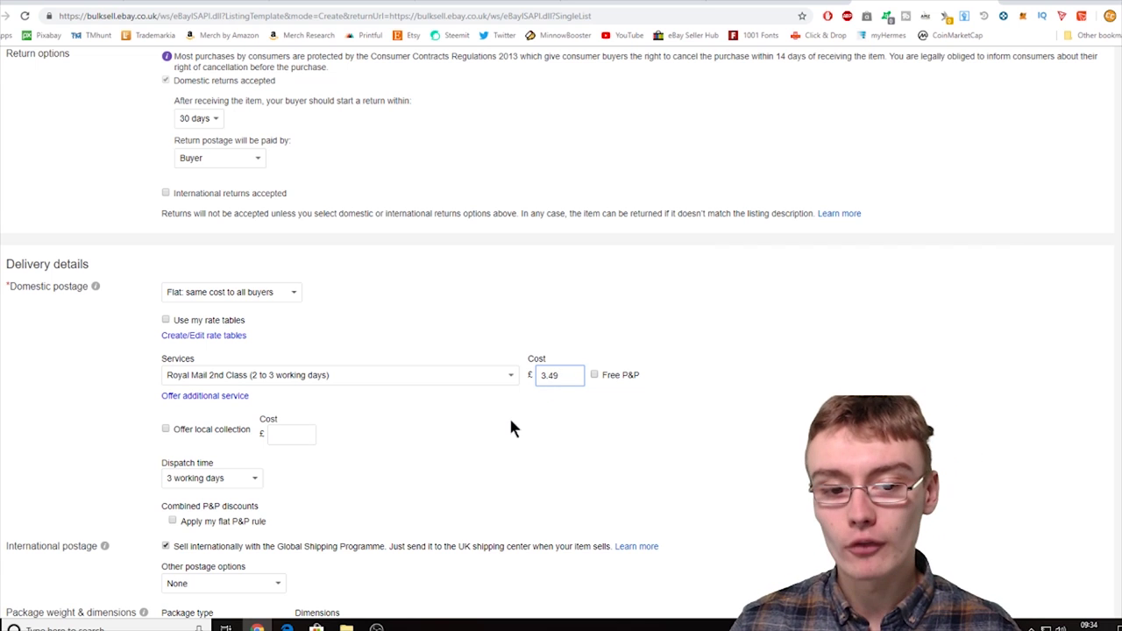
Review the template from the delivery details back up through selling details and item specifics to the template name
scroll(509, 415, "down", 2)
scroll(513, 427, "down", 2)
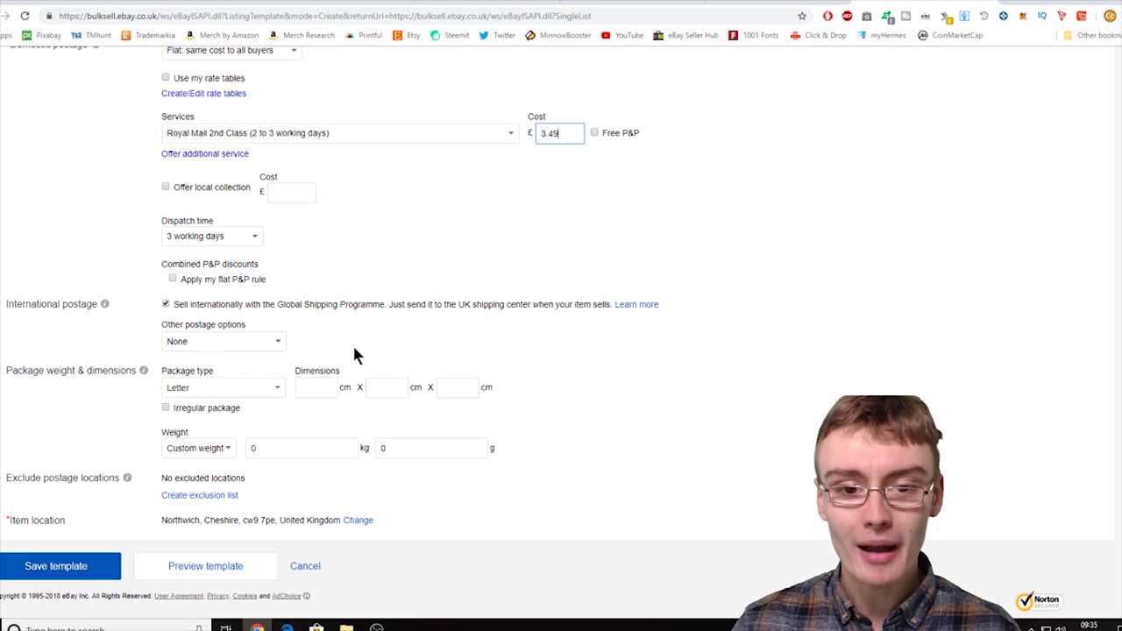
scroll(332, 338, "up", 10)
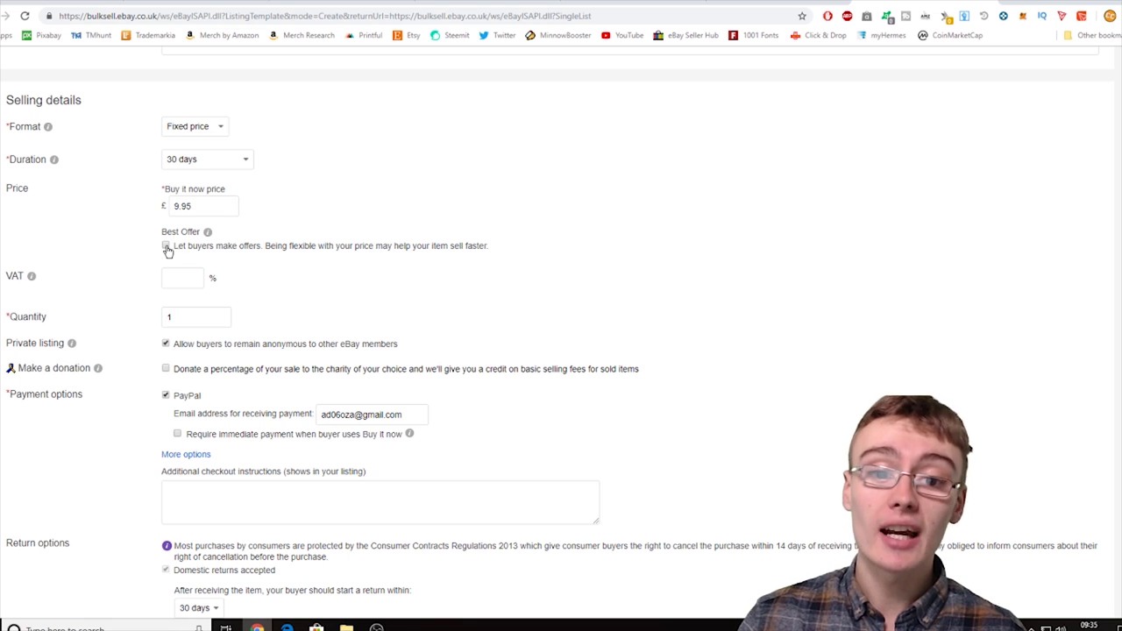
scroll(316, 296, "up", 3)
scroll(317, 298, "up", 17)
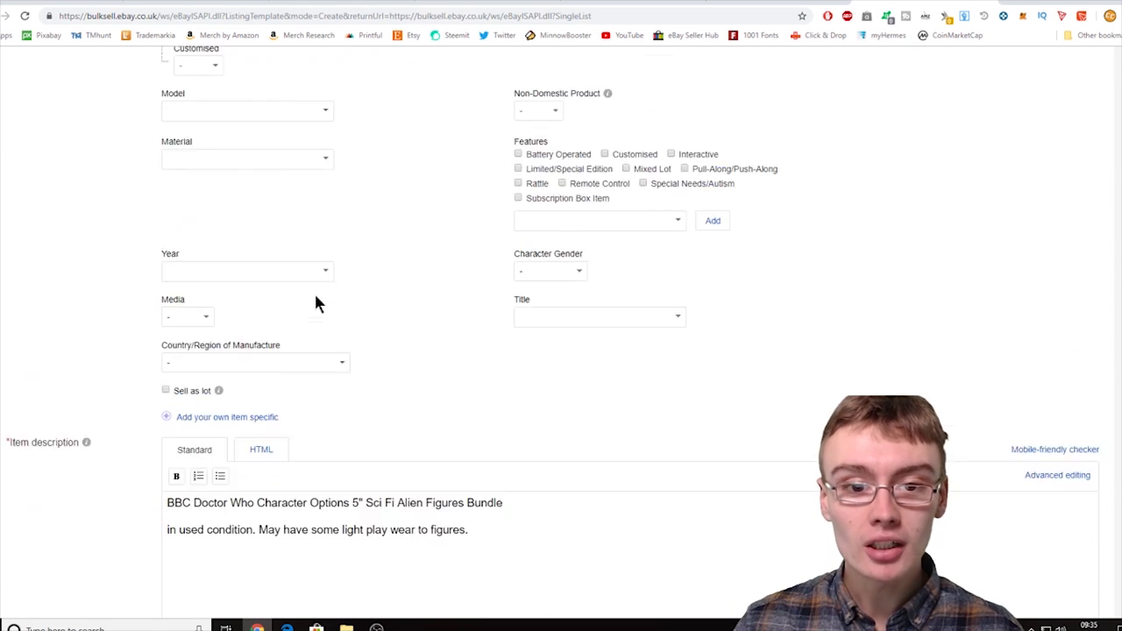
scroll(316, 299, "up", 6)
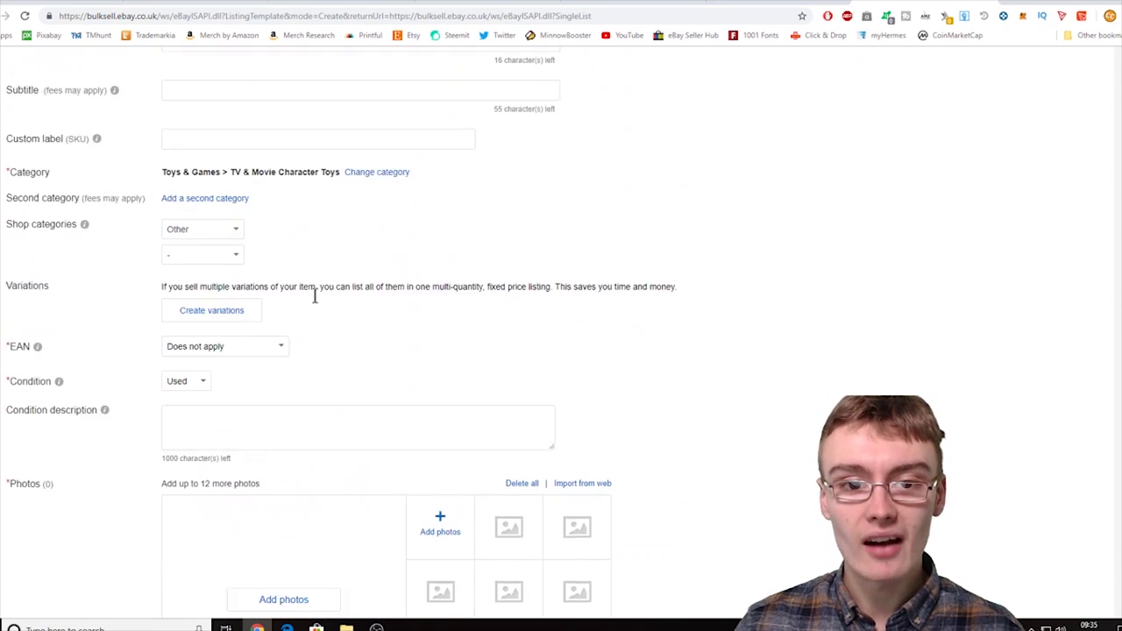
scroll(315, 298, "up", 2)
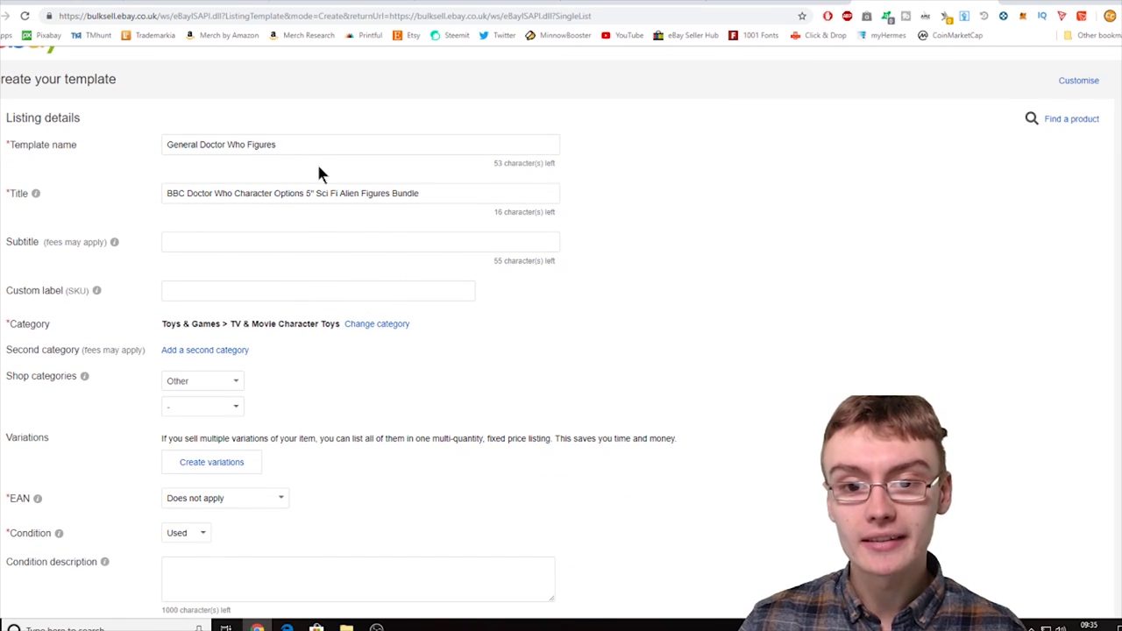
Capitalise the first letter of the condition sentence in the item description so it begins with "In"
scroll(319, 171, "down", 3)
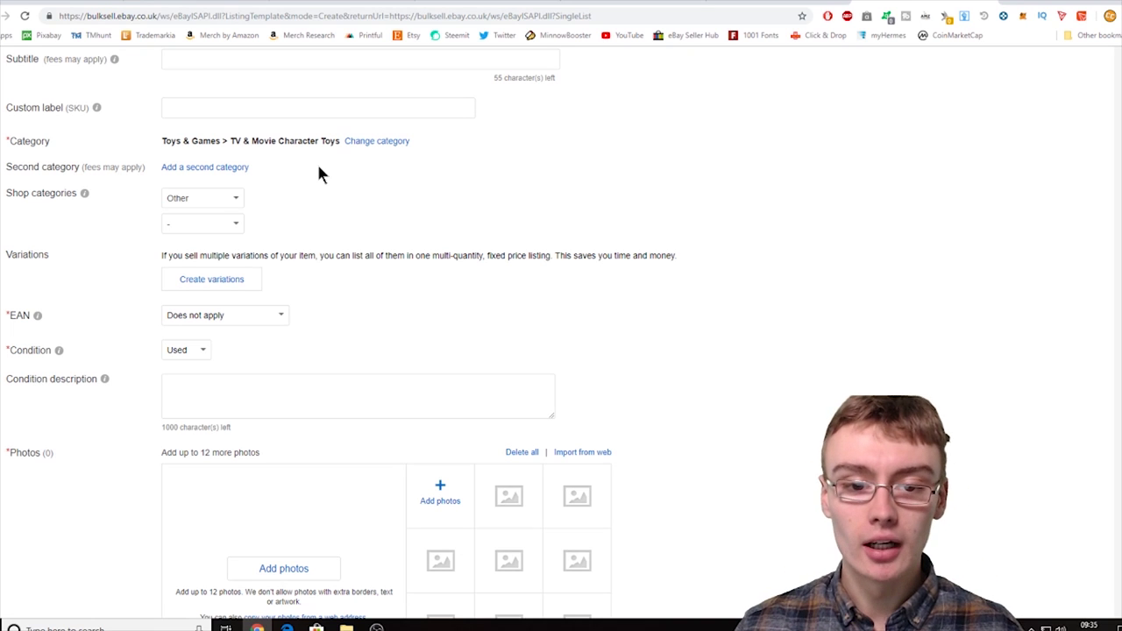
scroll(358, 335, "down", 14)
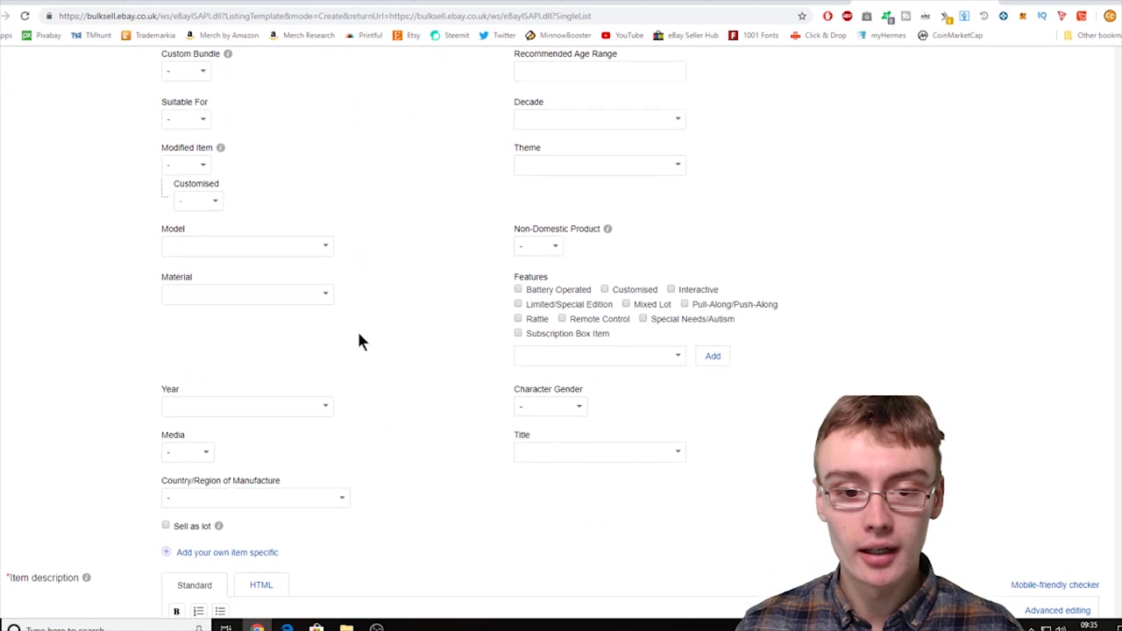
scroll(359, 342, "down", 1)
left_click_drag(469, 423, 164, 434)
left_click(178, 423)
key("BackSpace")
type("I")
Copy the sentence "In used condition. May have some light play wear to figures." from the item description into the condition description
left_click_drag(507, 425, 312, 423)
triple_click(217, 420)
right_click(272, 421)
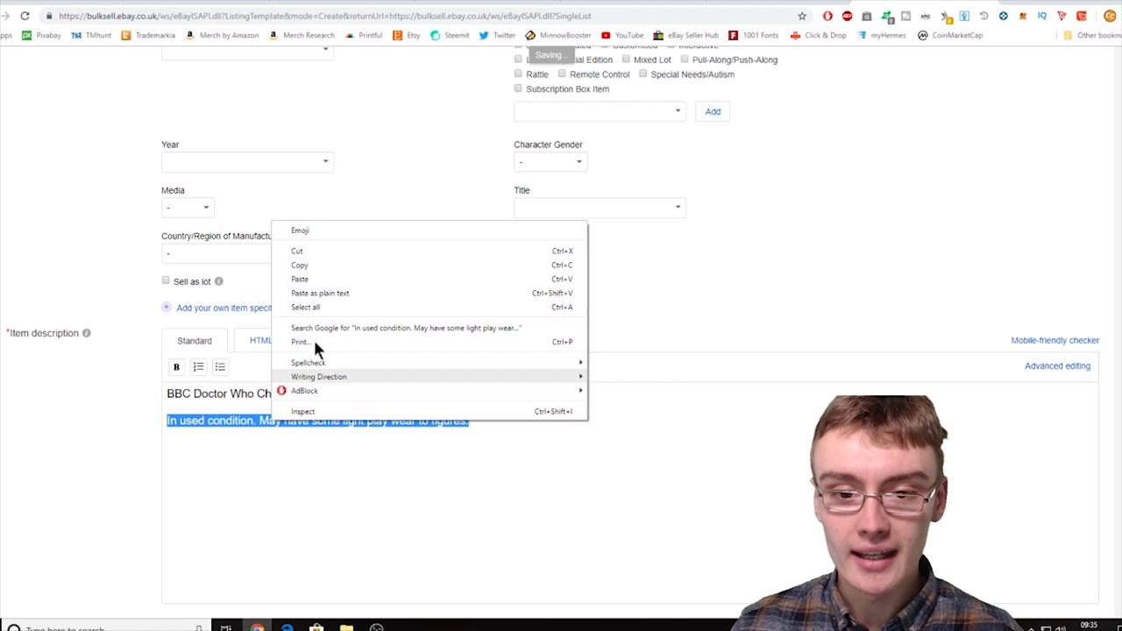
left_click(311, 266)
scroll(315, 267, "up", 10)
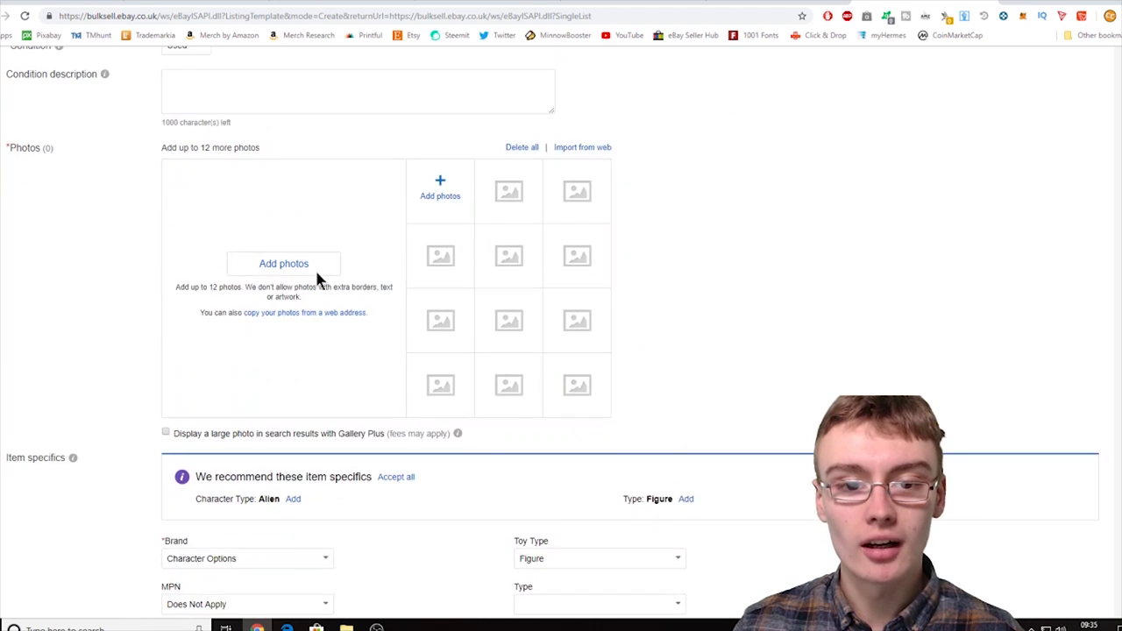
scroll(315, 276, "up", 3)
left_click(304, 346)
key("ctrl+v")
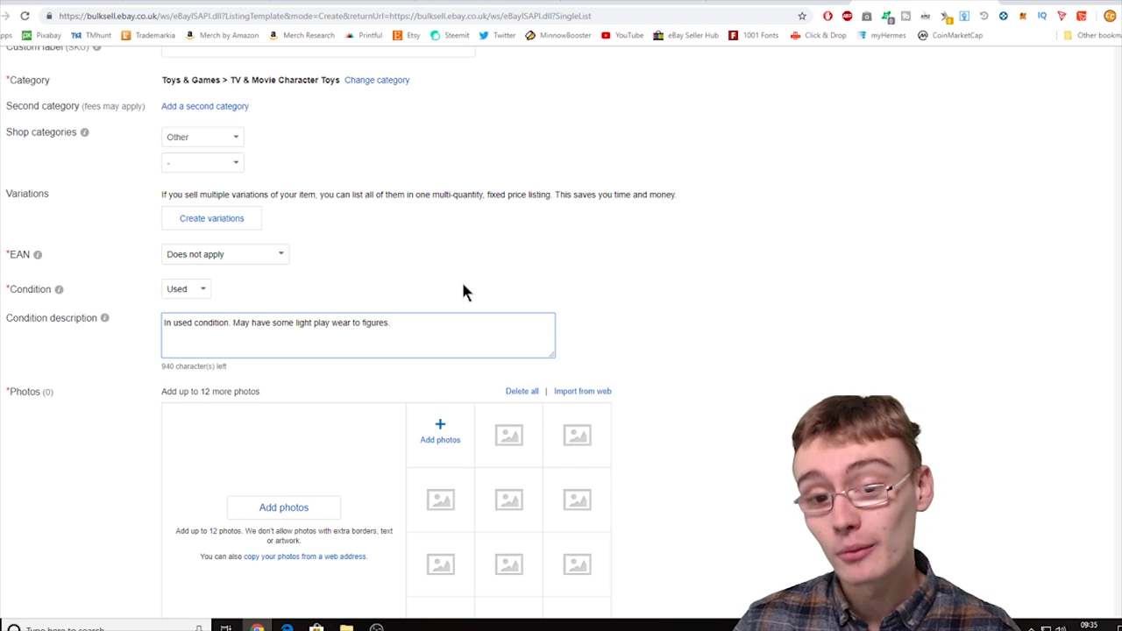
Check the template's listing details, item specifics, item description and selling details
scroll(465, 292, "up", 3)
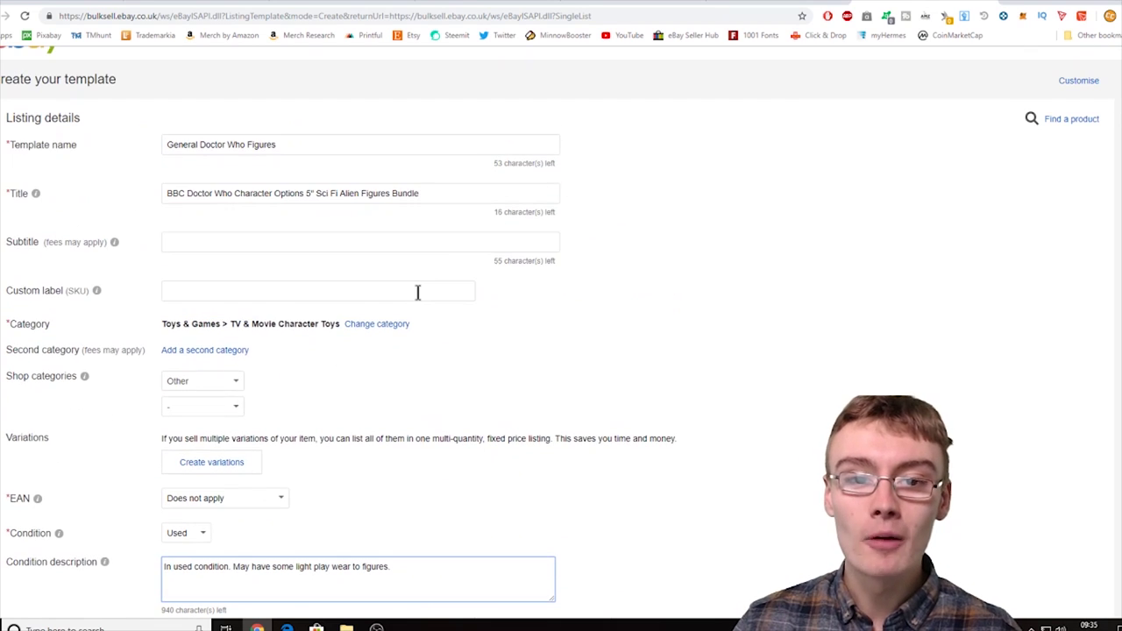
scroll(417, 292, "down", 3)
scroll(418, 292, "down", 3)
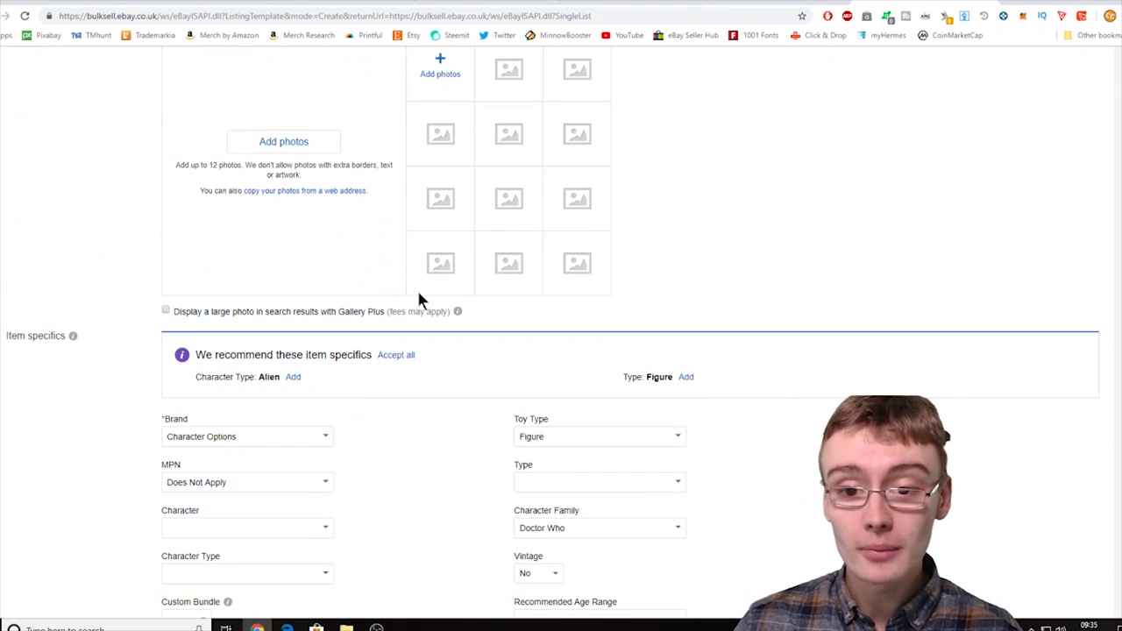
scroll(356, 263, "down", 10)
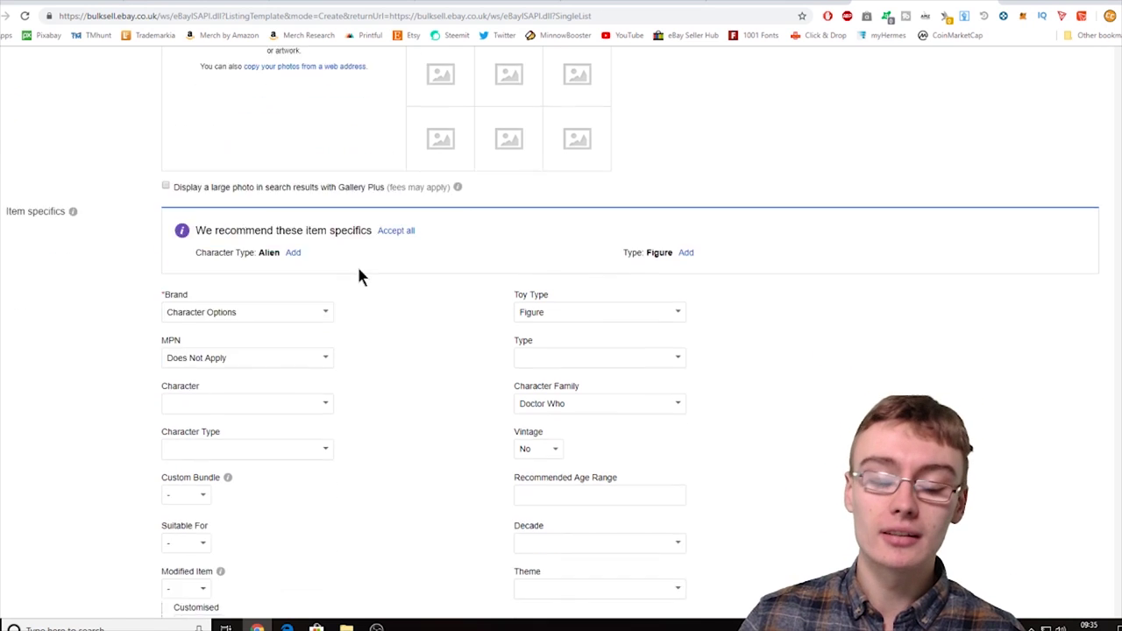
scroll(356, 286, "down", 2)
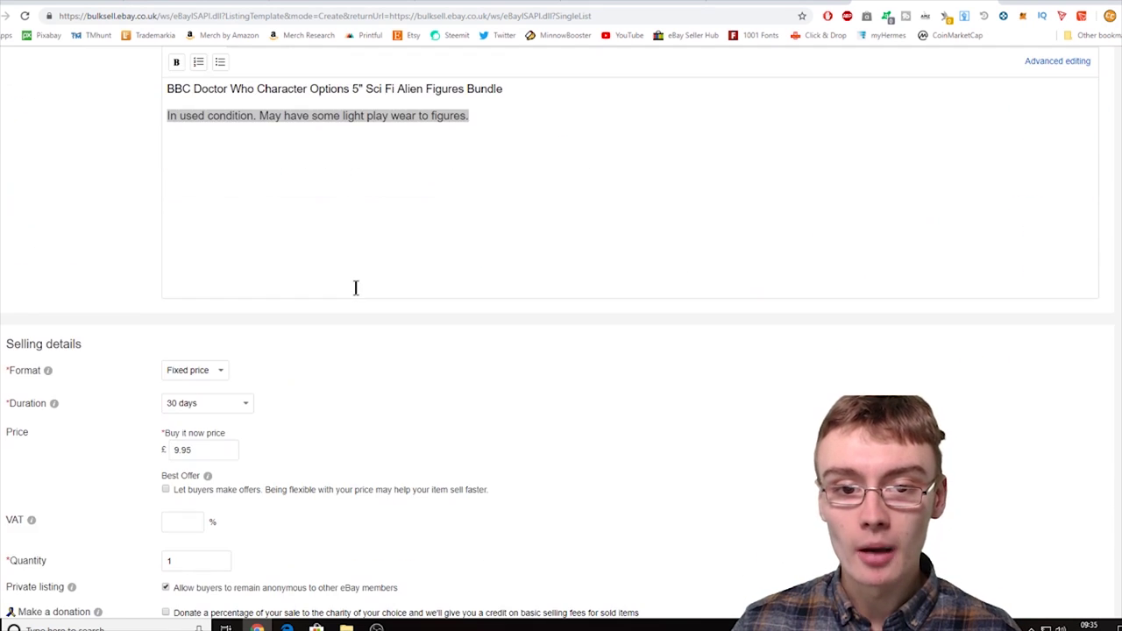
scroll(356, 288, "up", 5)
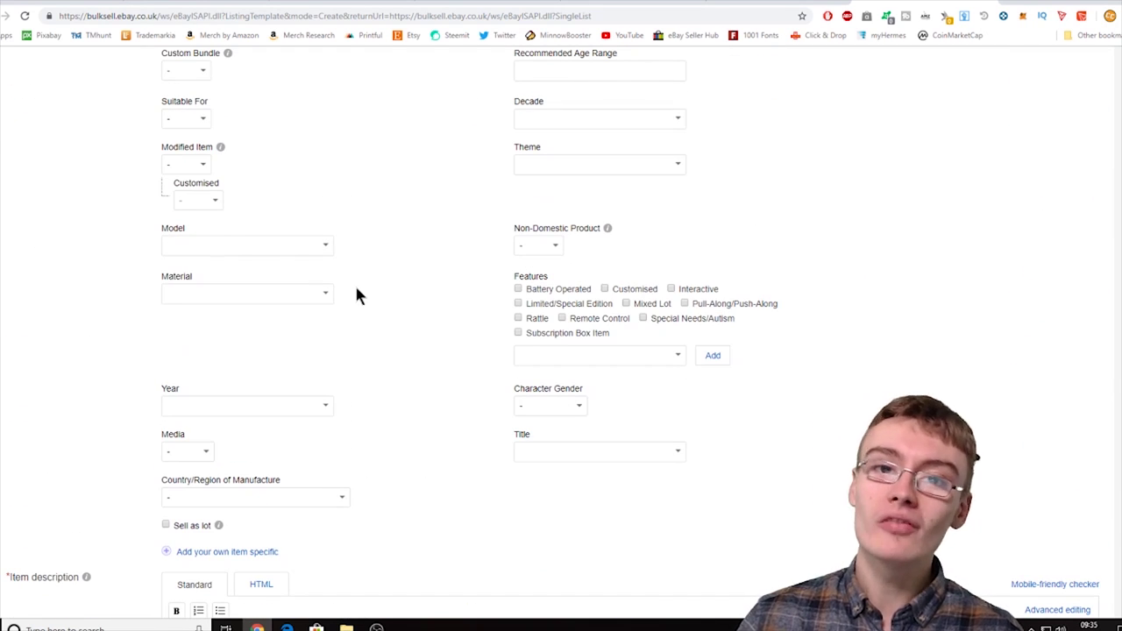
scroll(351, 263, "up", 1)
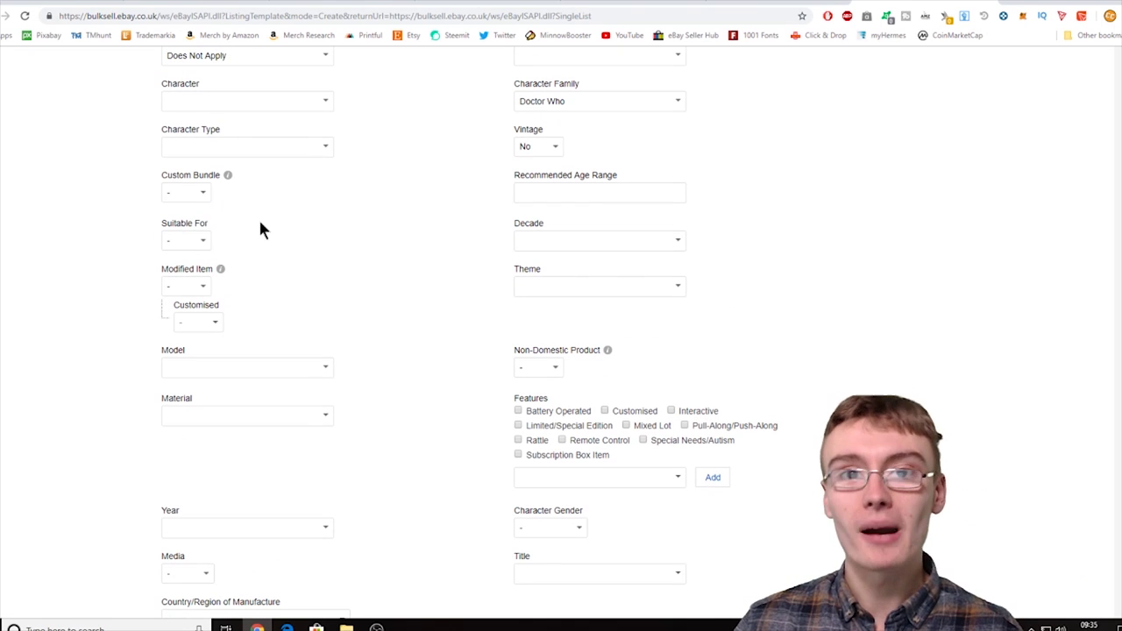
scroll(260, 230, "down", 4)
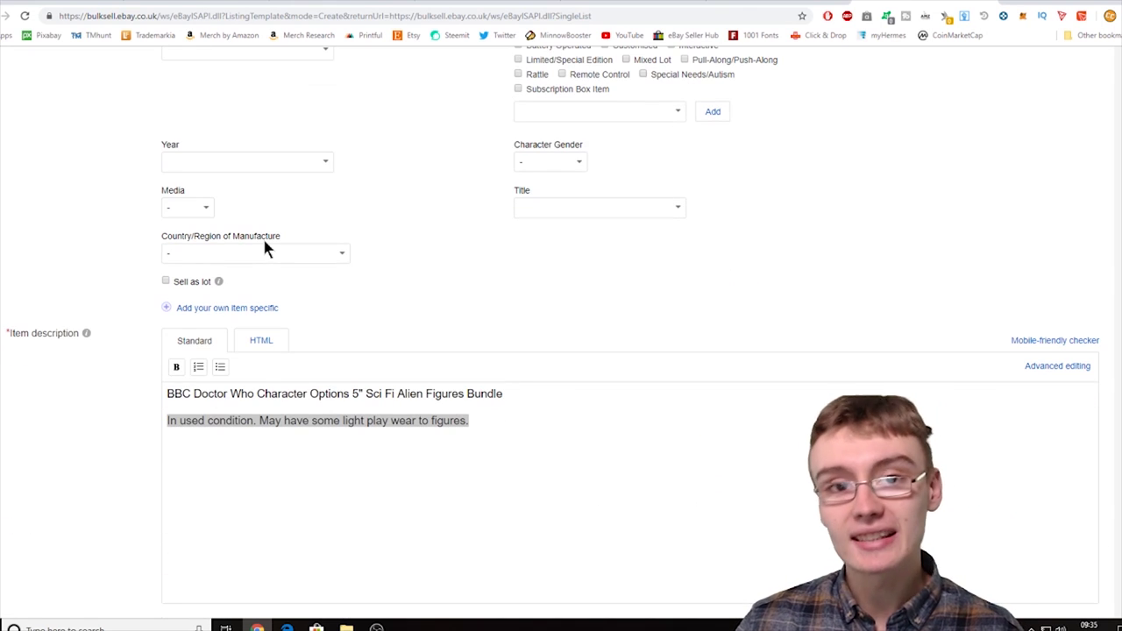
scroll(264, 244, "down", 3)
left_click(500, 197)
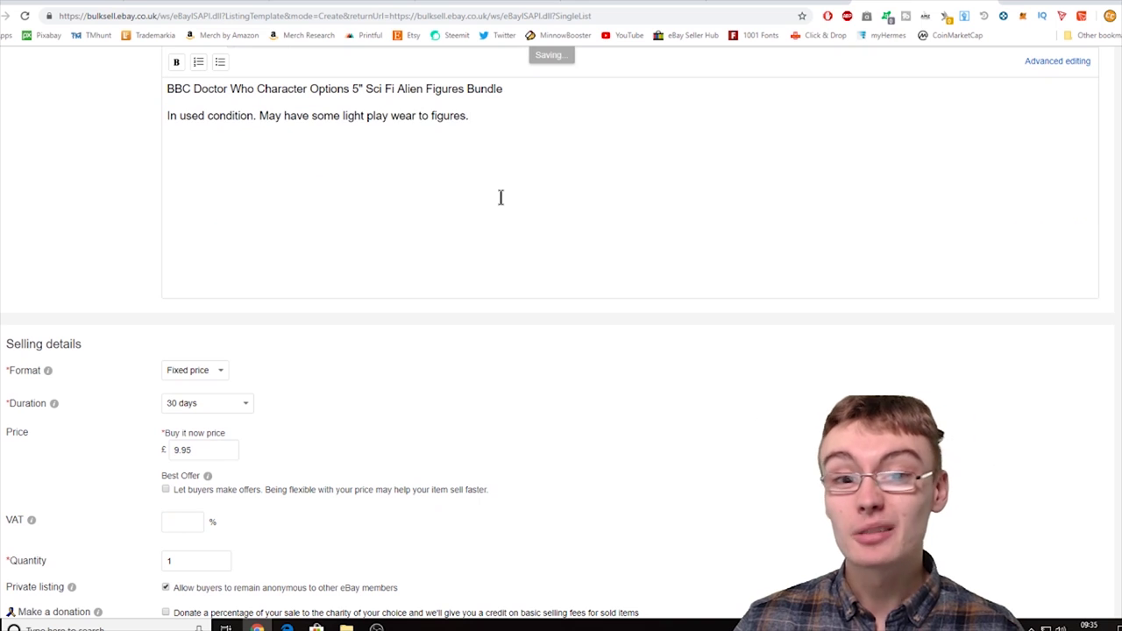
right_click(500, 206)
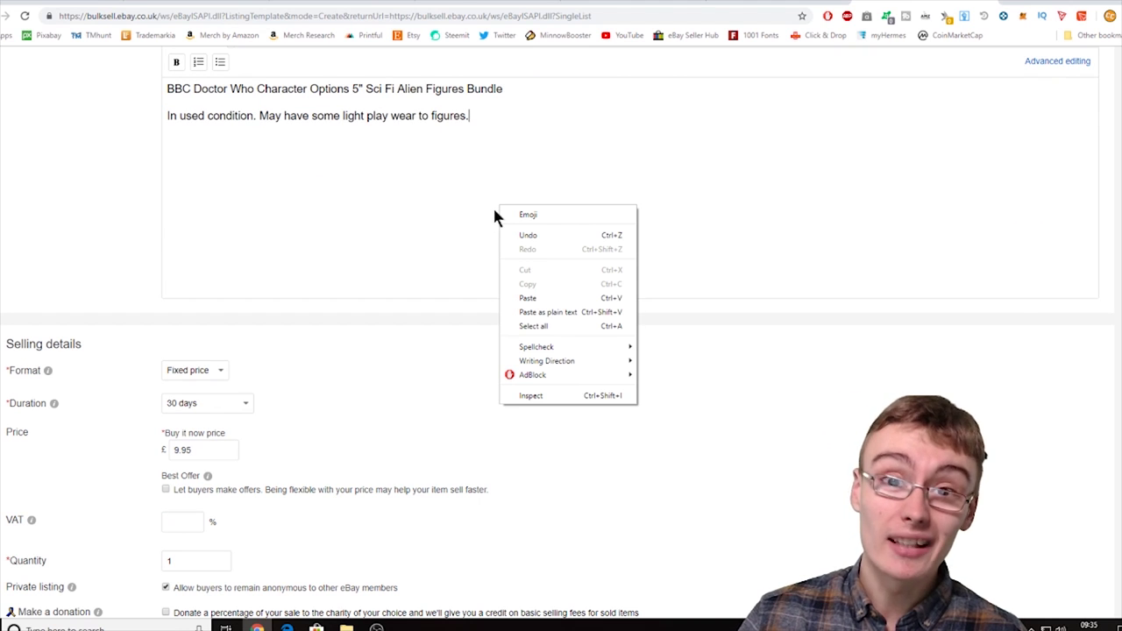
left_click(455, 214)
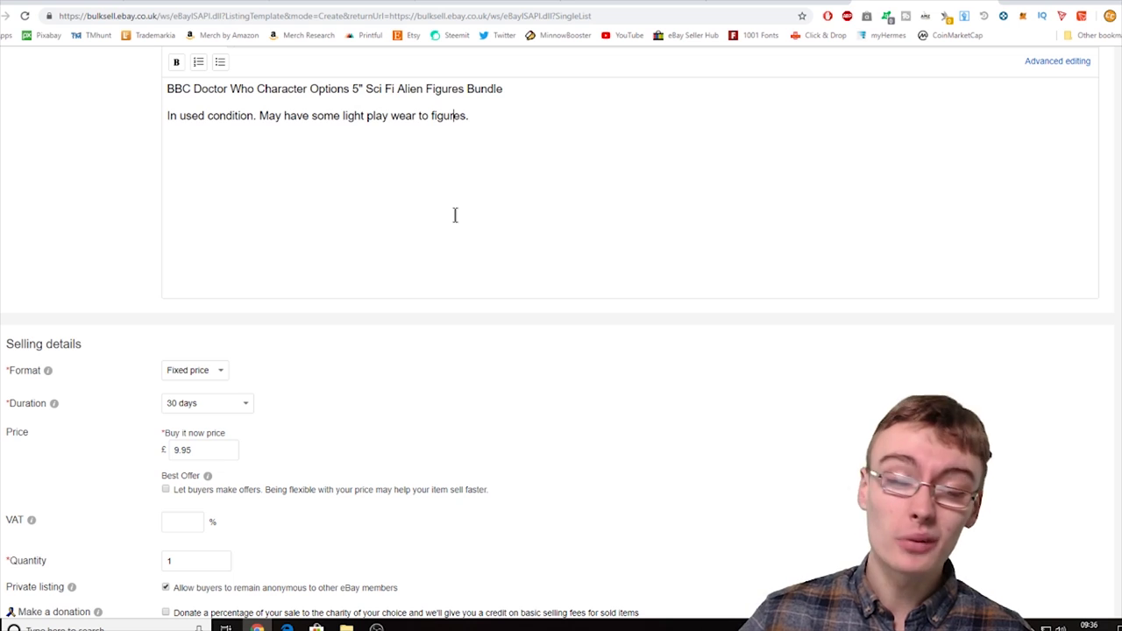
Save the listing template and finish without listing from it or creating another
scroll(463, 218, "down", 12)
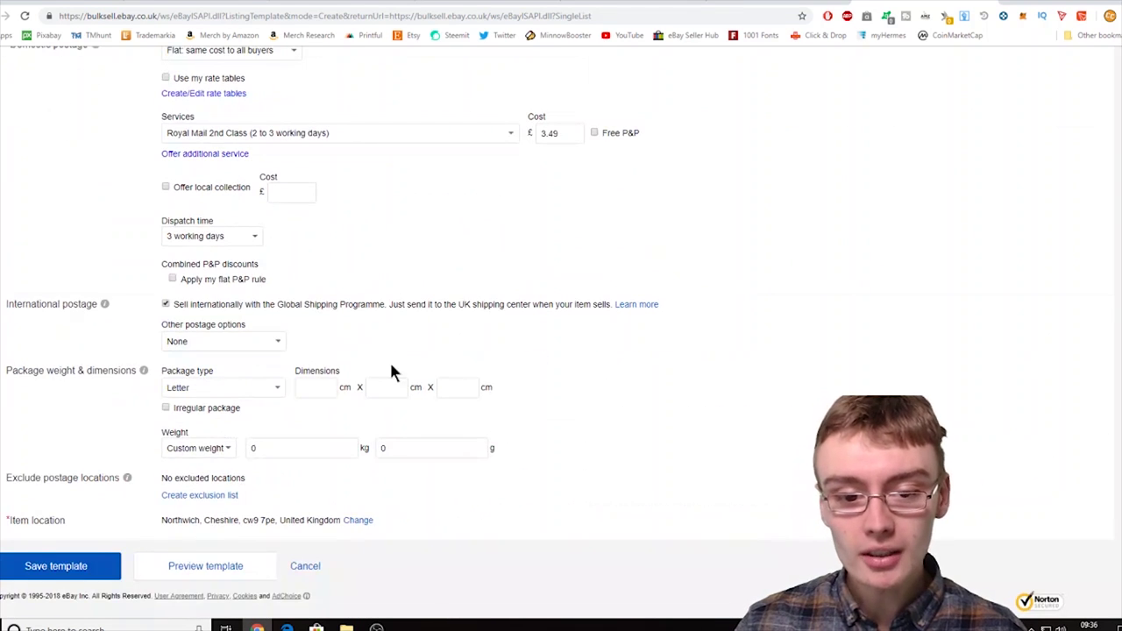
left_click(50, 568)
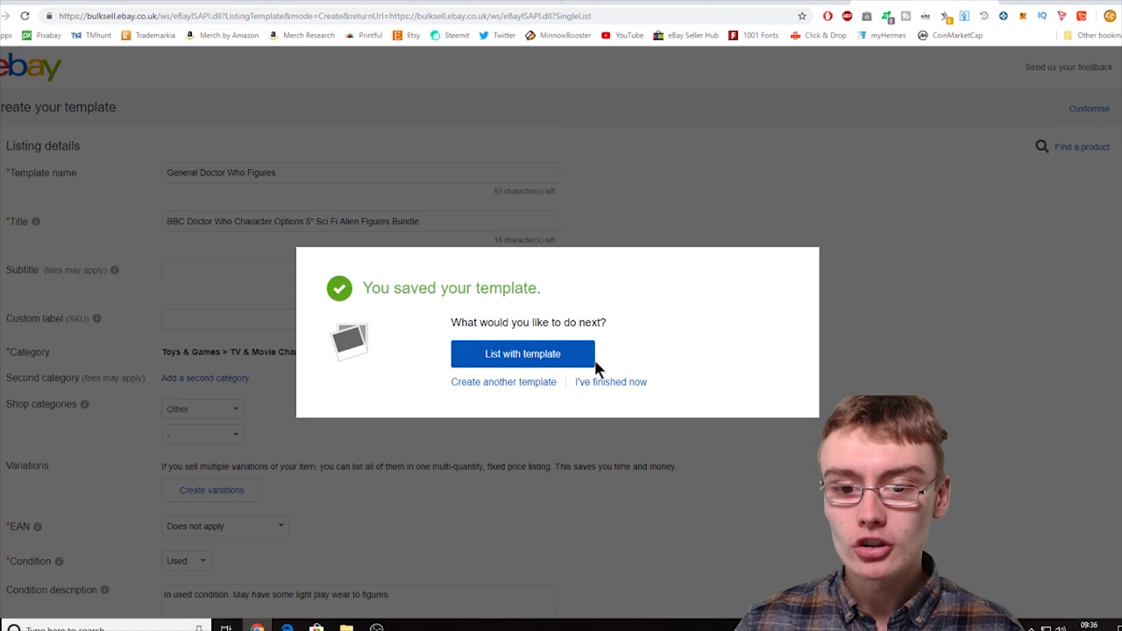
left_click(595, 385)
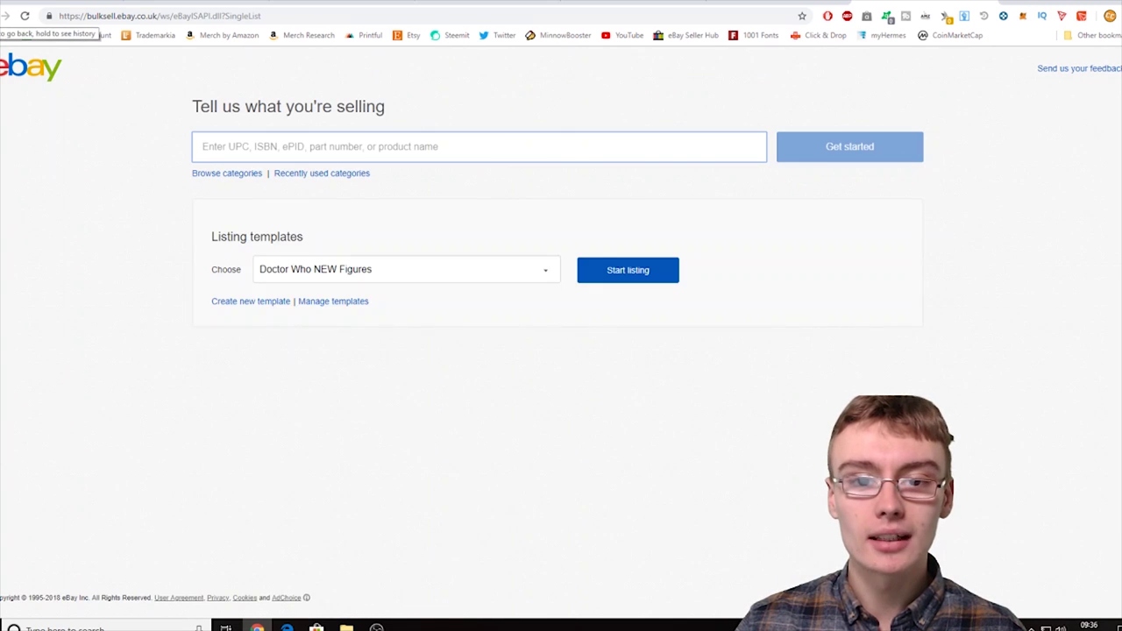
Start a new listing from the General Doctor Who Figures template
left_click(479, 274)
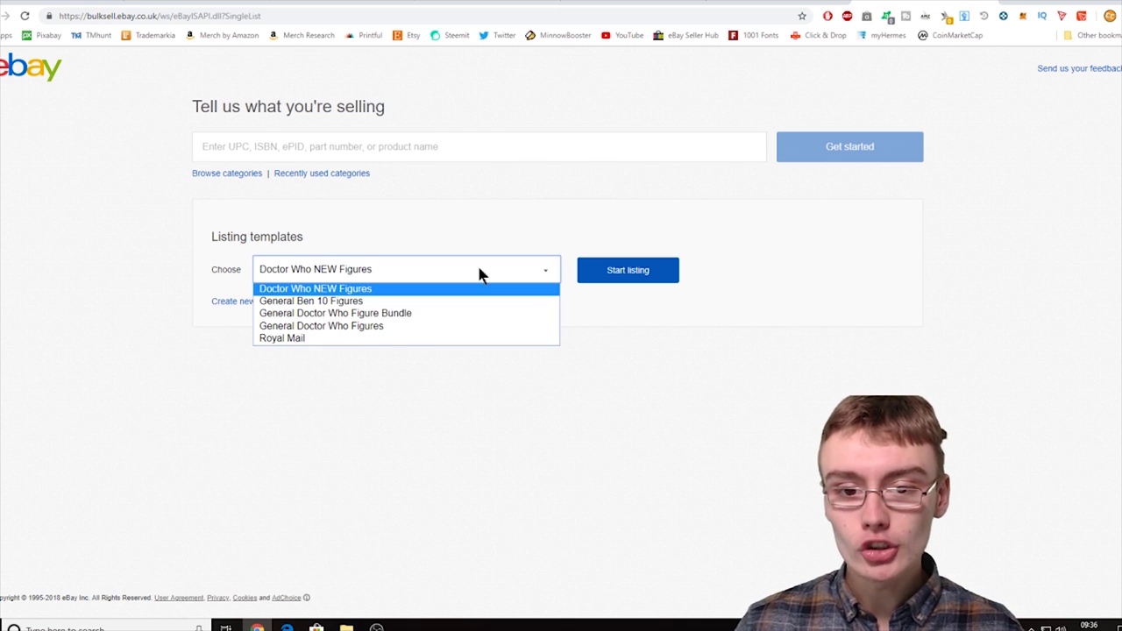
left_click(441, 327)
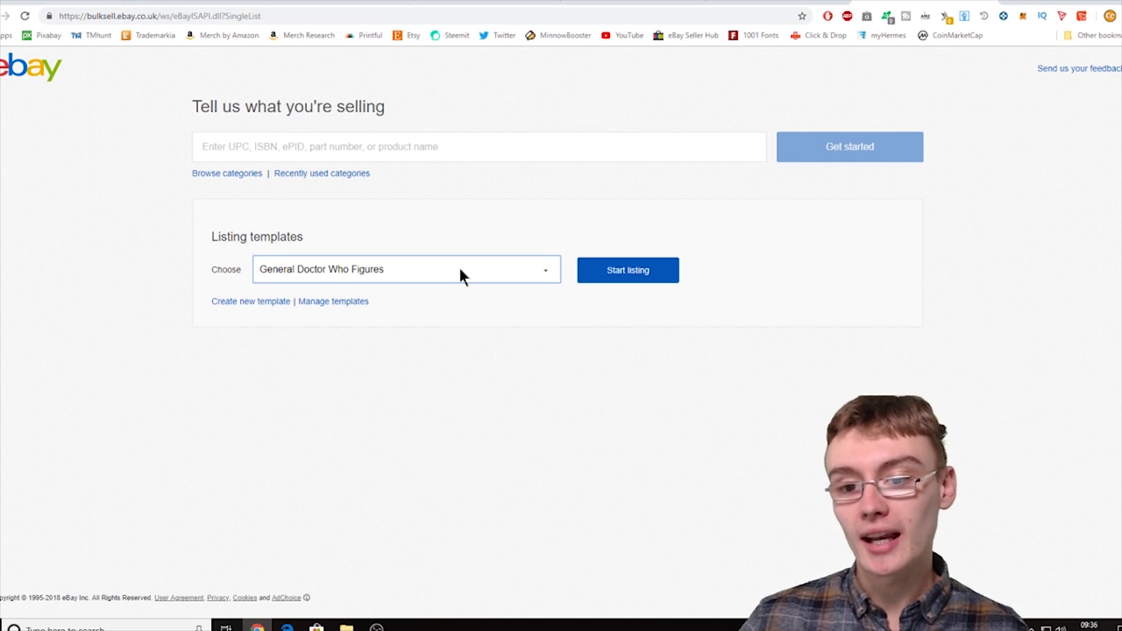
left_click(610, 275)
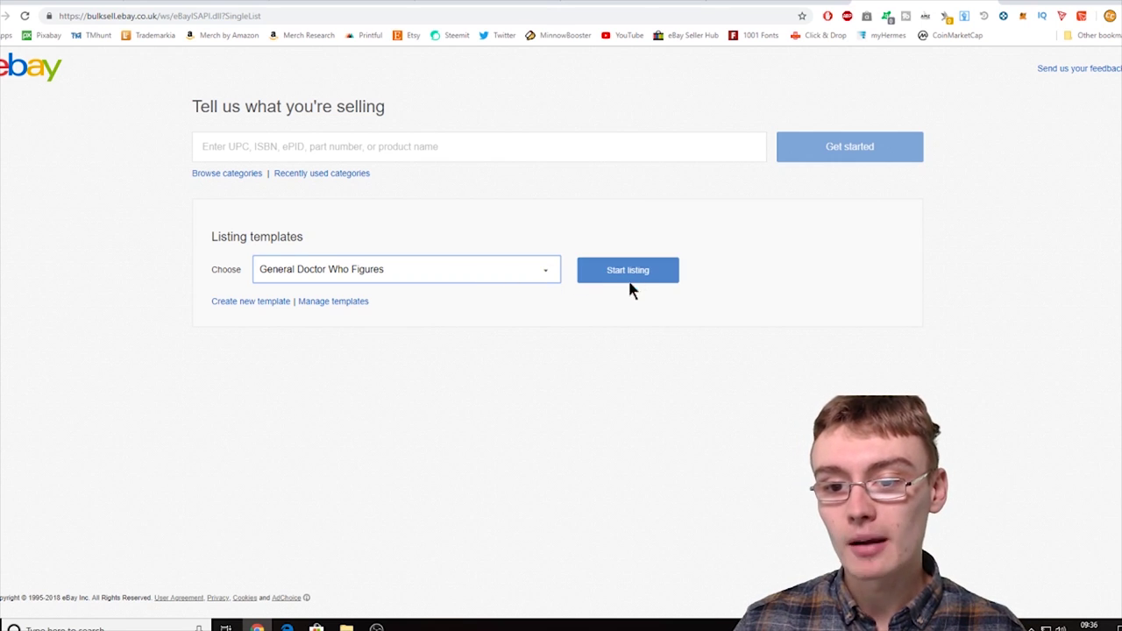
left_click(638, 277)
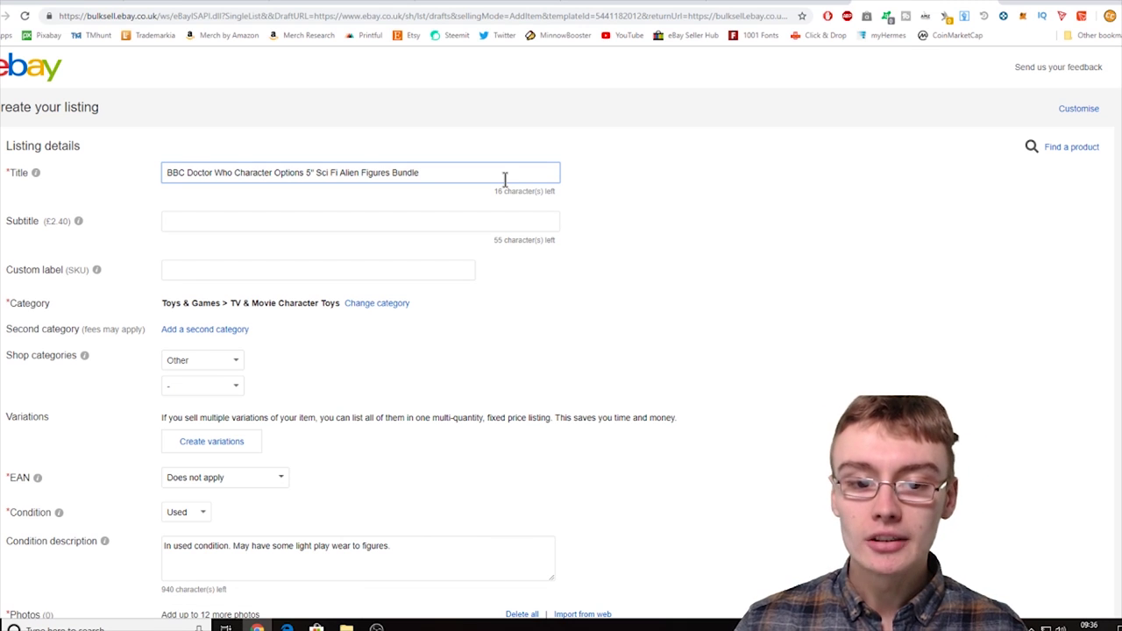
Append the character names "Rose Mickey" to the end of the listing title
scroll(378, 312, "down", 3)
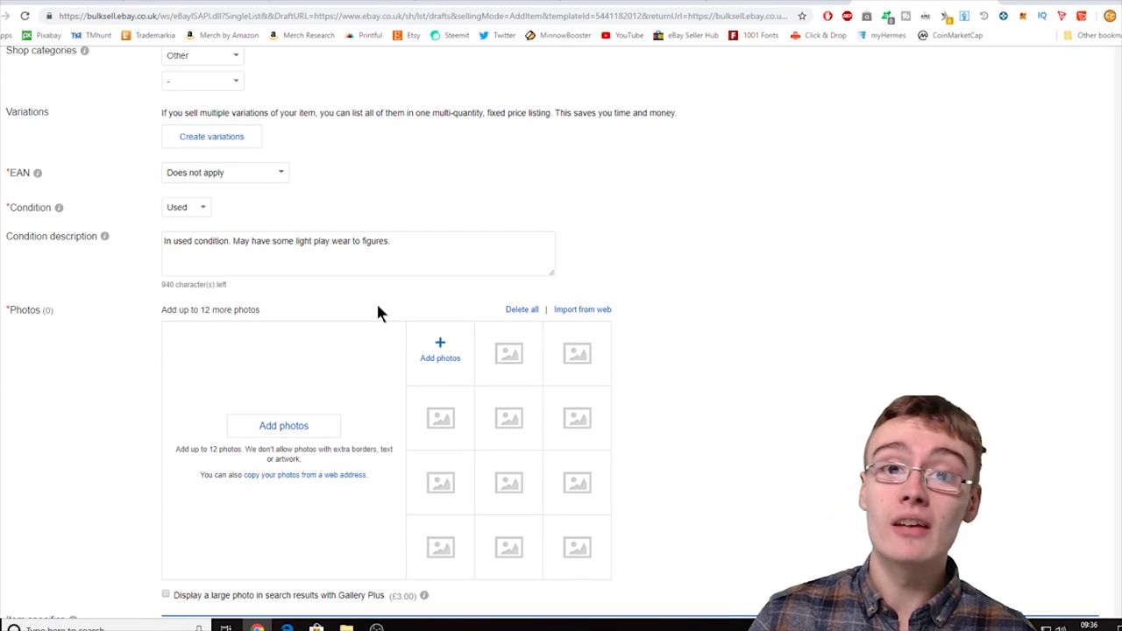
scroll(377, 313, "up", 3)
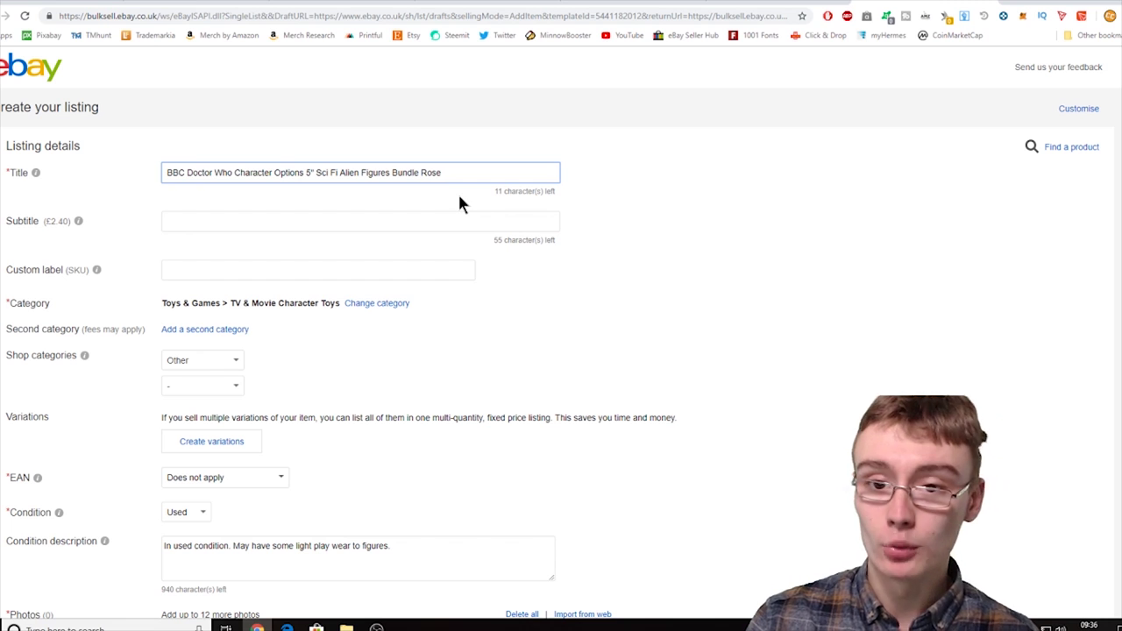
type("M")
type("key")
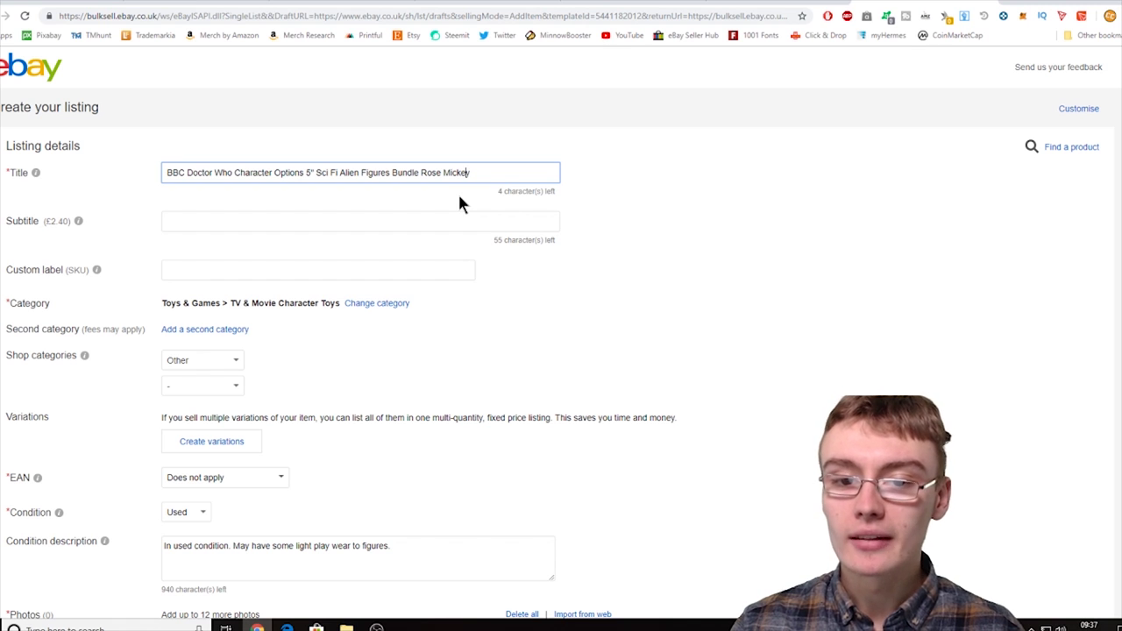
Remove the word "Bundle" from the listing title and add "Smith" after "Rose Mickey"
key("BackSpace")
key("BackSpace")
key("BackSpace")
key("BackSpace")
key("BackSpace")
key("BackSpace")
key("BackSpace")
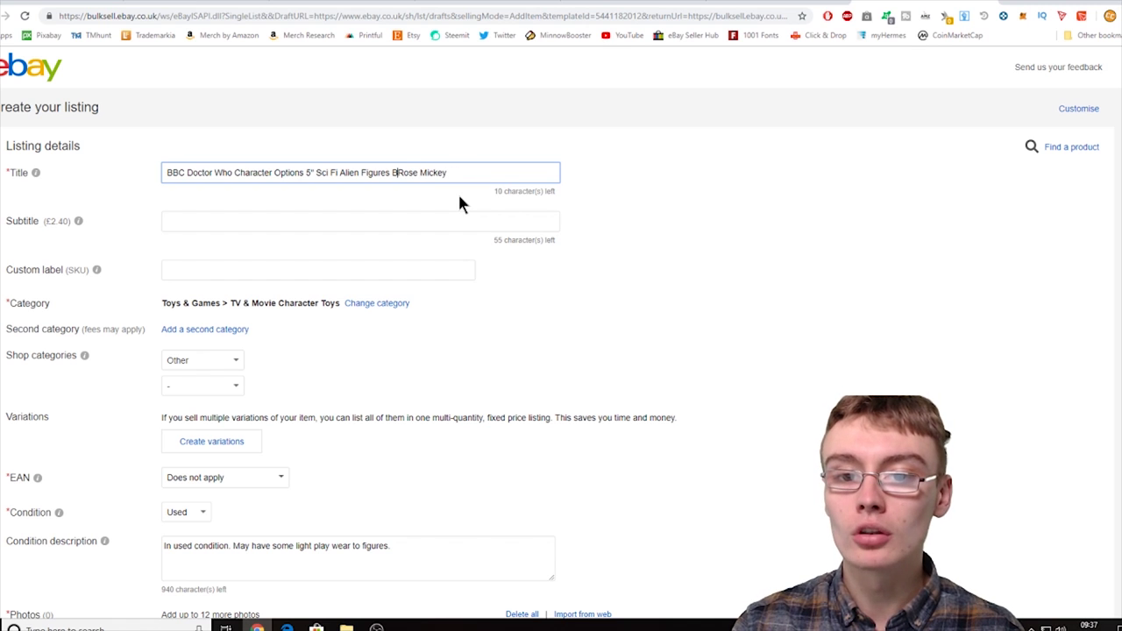
type("Smith")
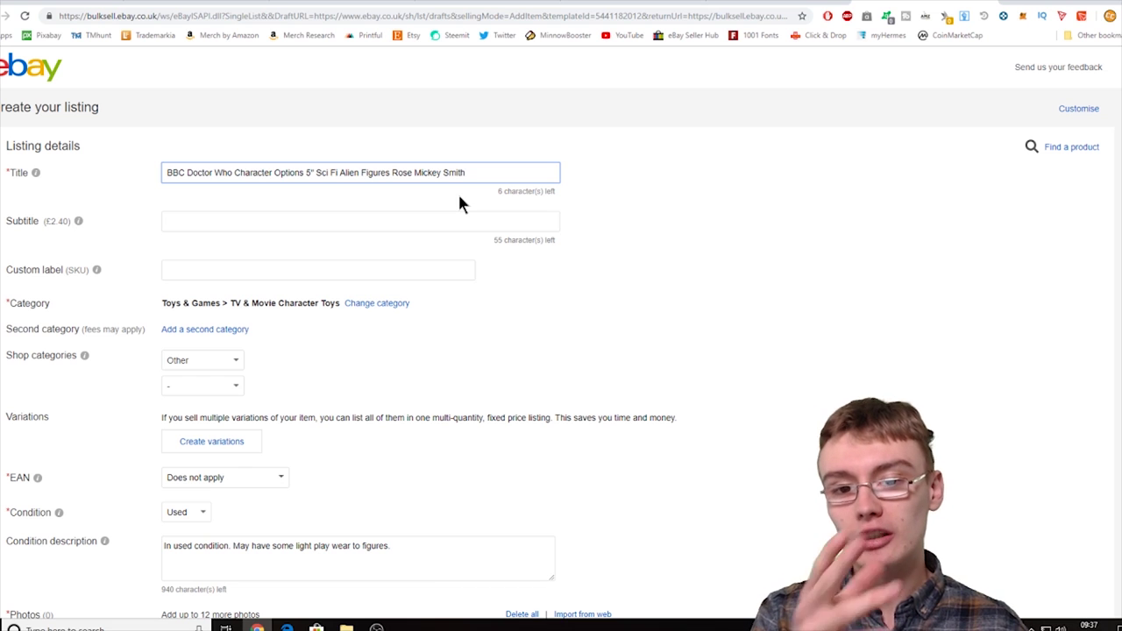
Copy "Rose Mickey Smith" from the title and append it to the first line of the item description
left_click_drag(467, 174, 391, 176)
right_click(410, 175)
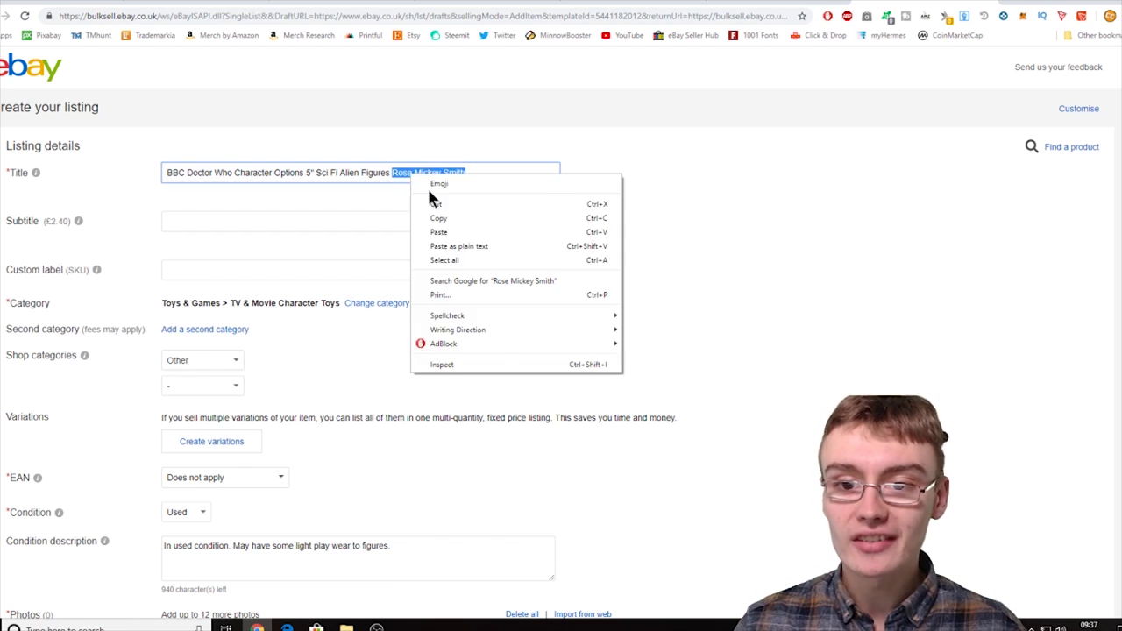
left_click(439, 217)
scroll(483, 228, "down", 20)
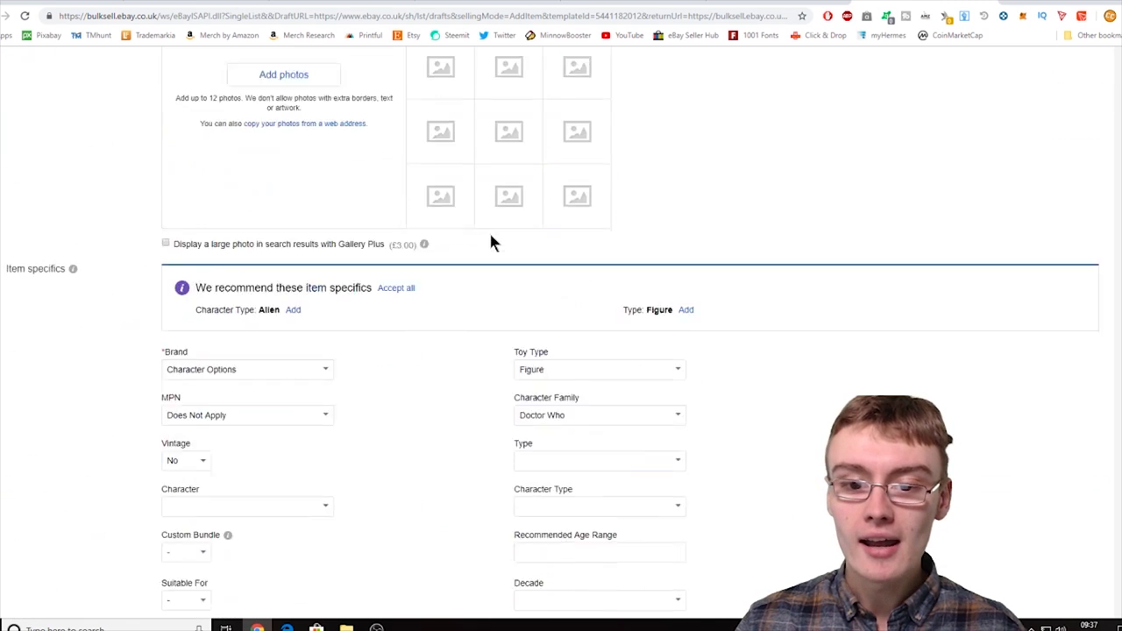
right_click(532, 320)
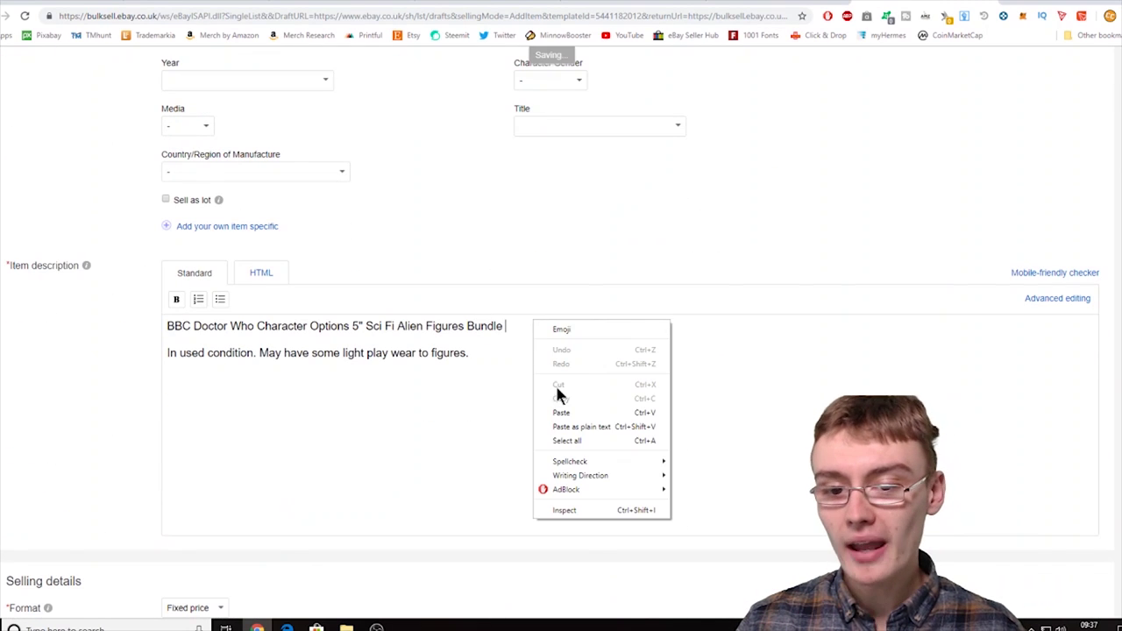
left_click(559, 413)
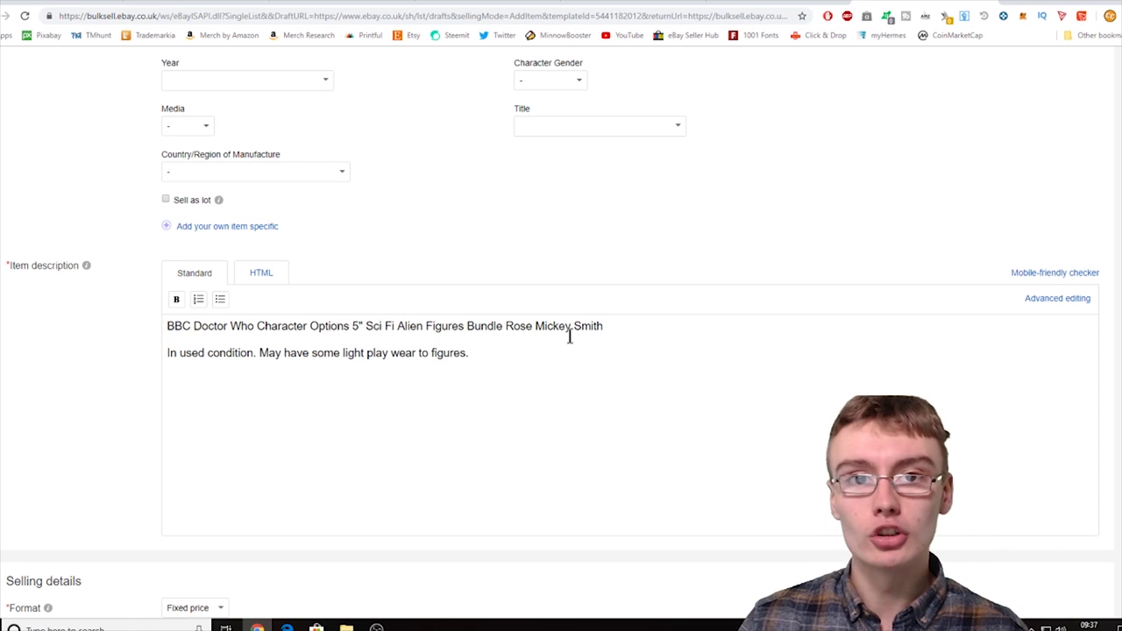
Review the listing's condition, photos, item specifics, selling details, return options and delivery details
scroll(569, 338, "up", 1)
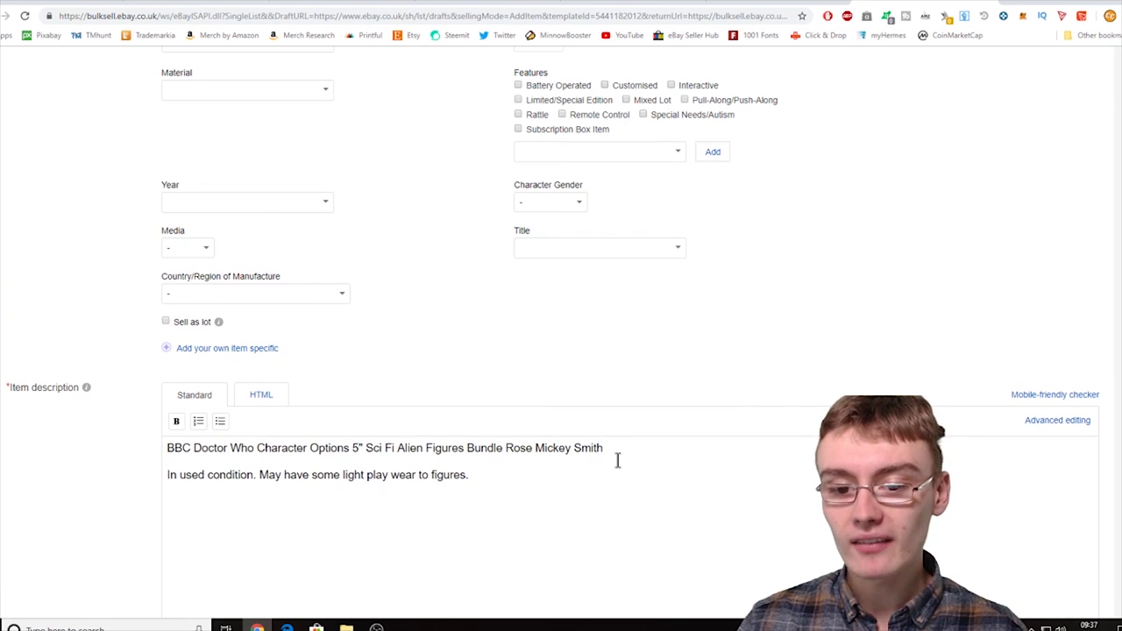
scroll(619, 453, "up", 7)
scroll(491, 390, "up", 1)
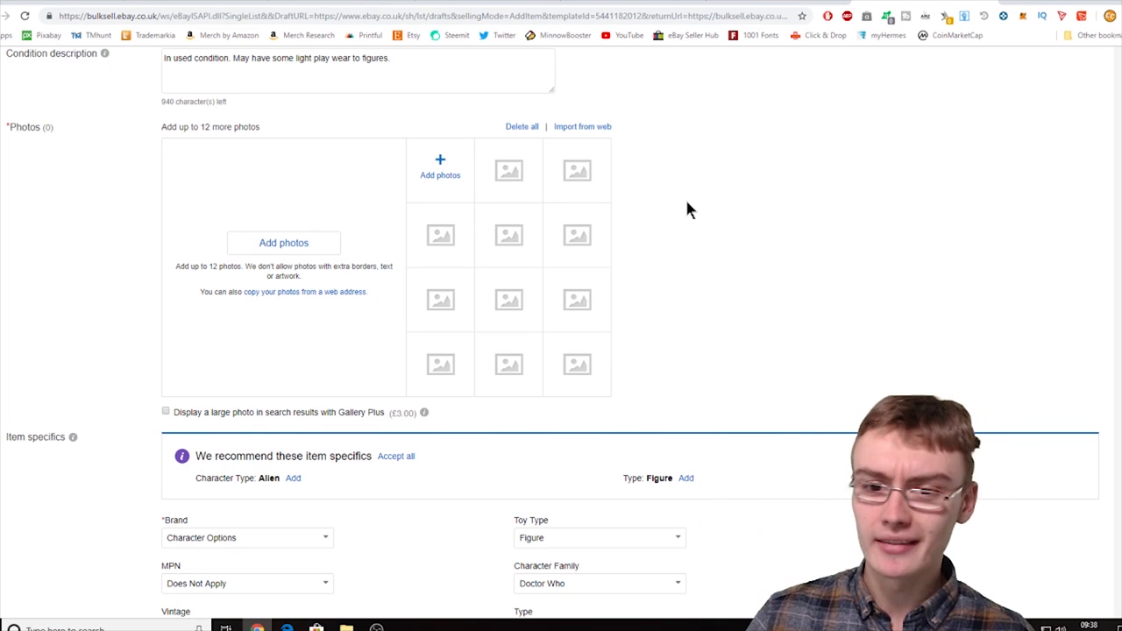
scroll(683, 243, "up", 4)
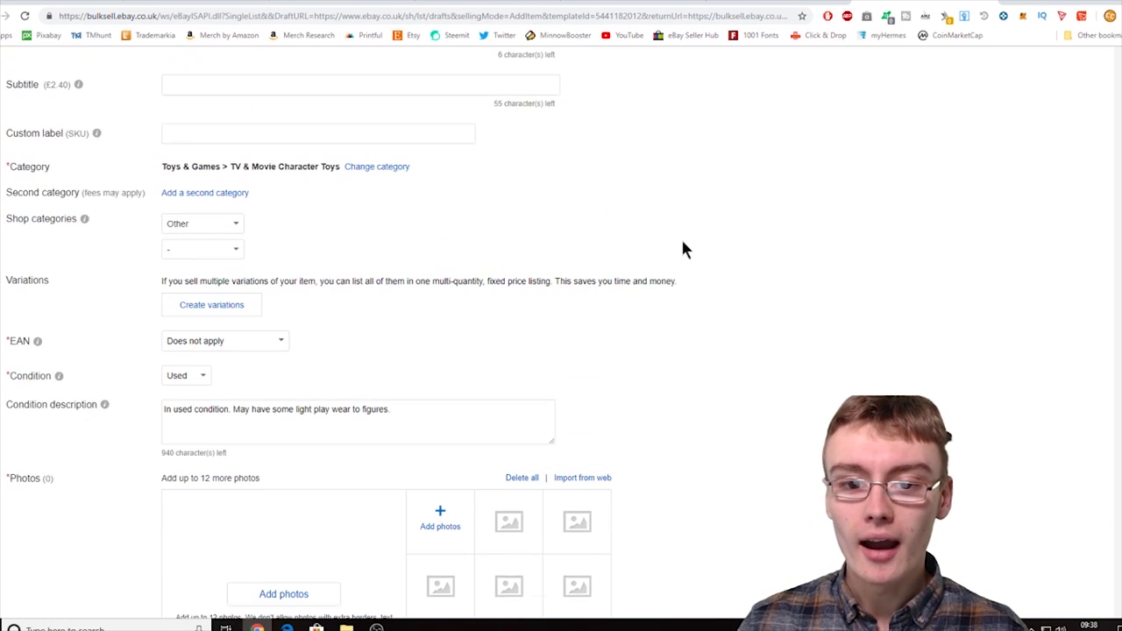
scroll(683, 250, "down", 14)
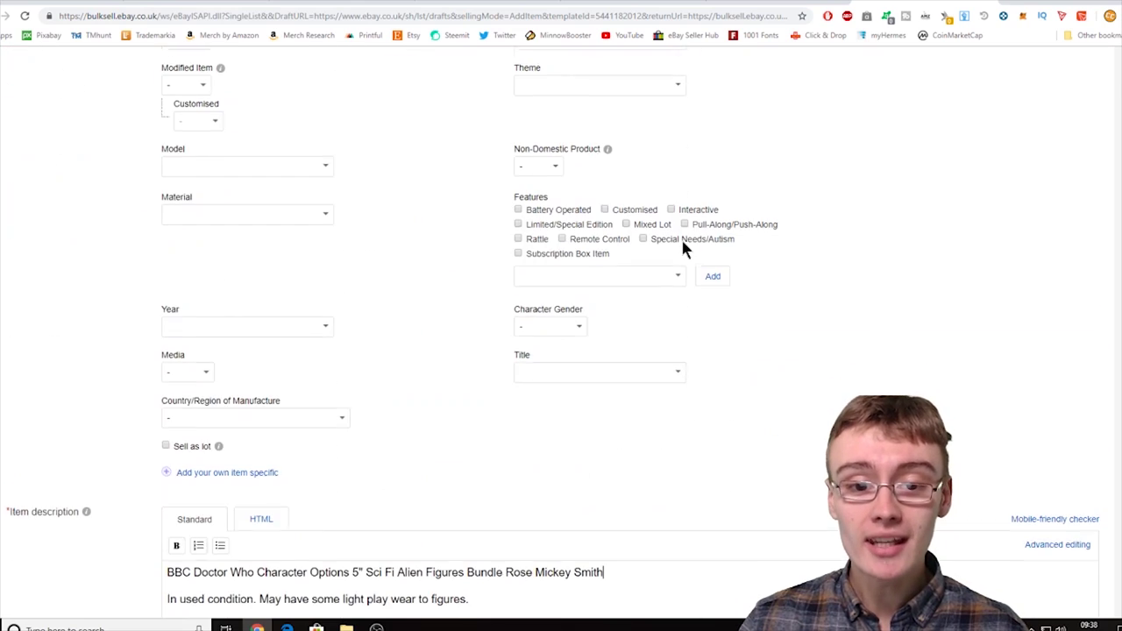
scroll(683, 250, "up", 9)
scroll(683, 250, "down", 5)
scroll(683, 249, "down", 10)
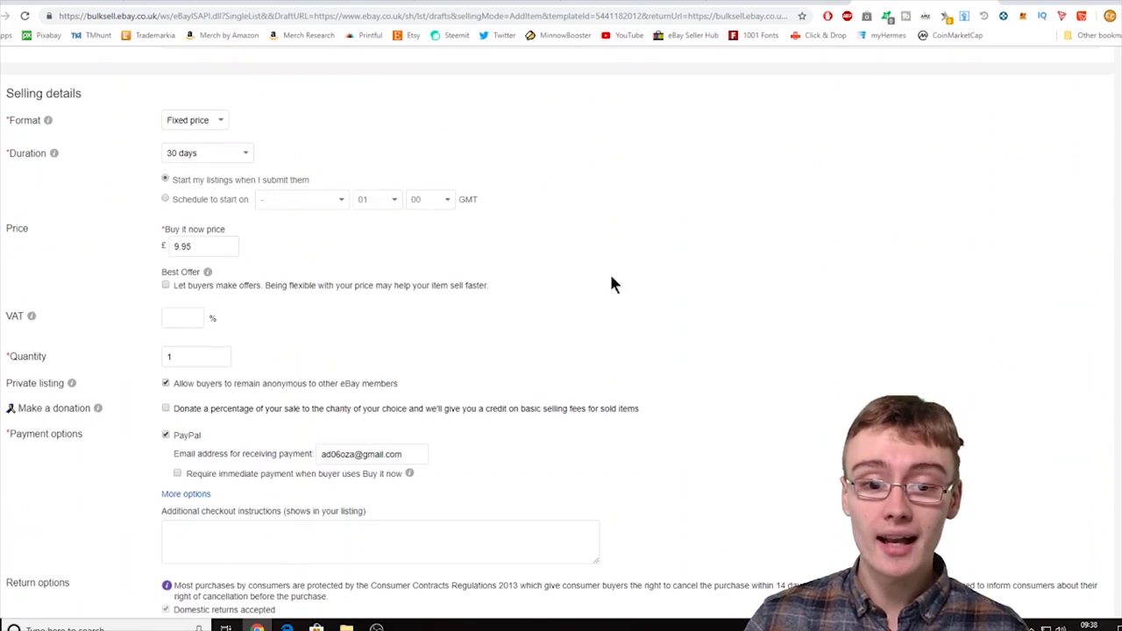
scroll(374, 305, "down", 6)
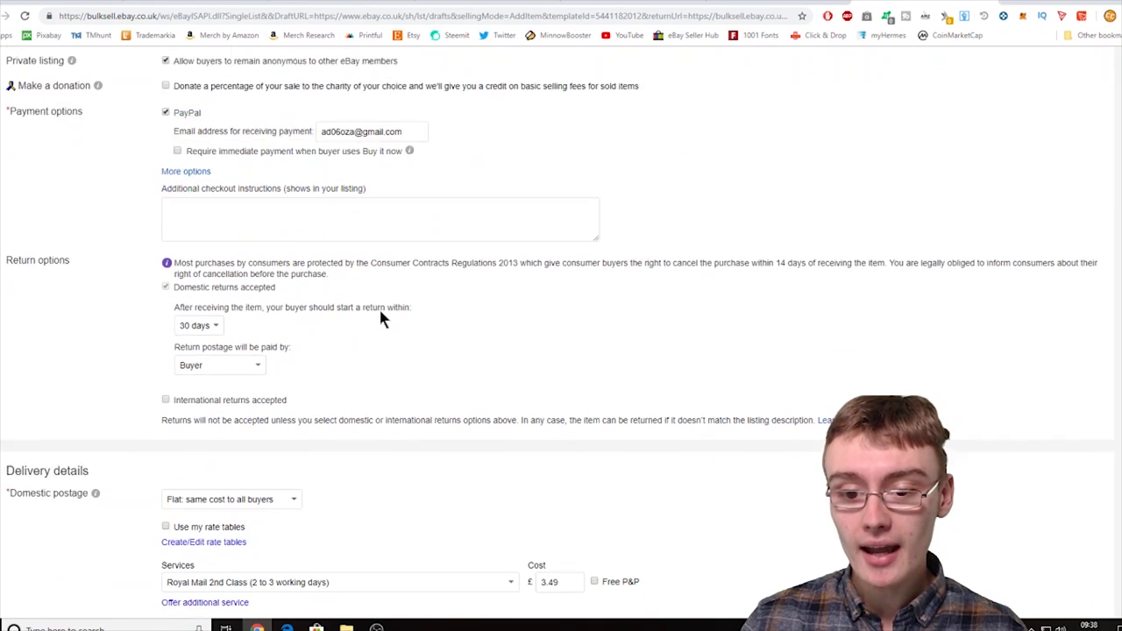
scroll(578, 417, "down", 4)
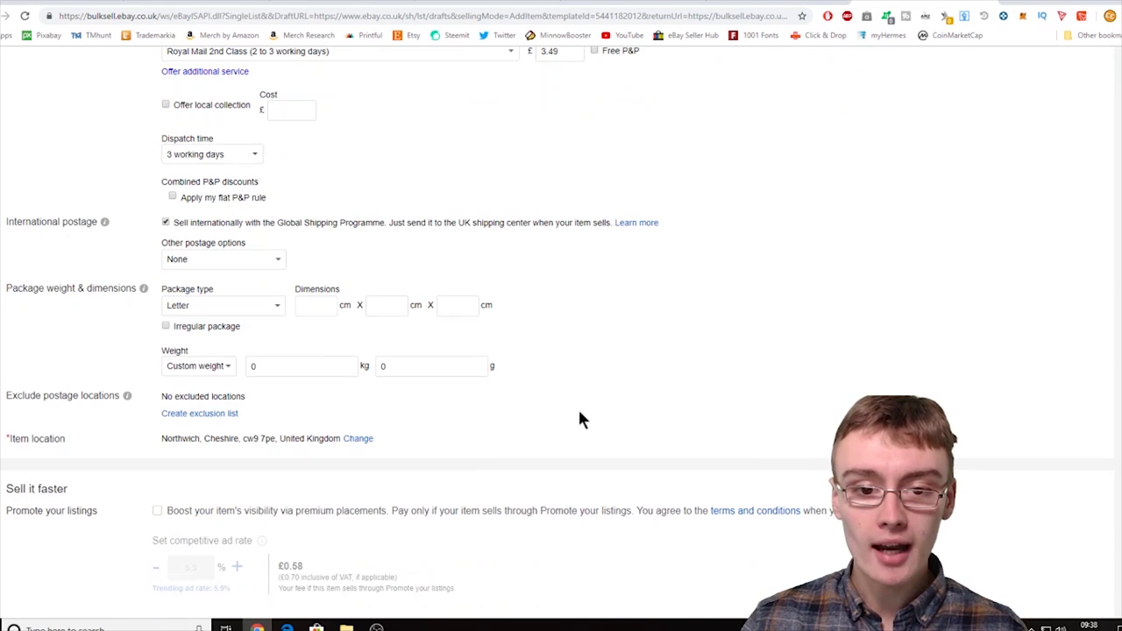
Recheck the price and payment settings, item description, photo area, condition description and listing title
scroll(216, 232, "up", 7)
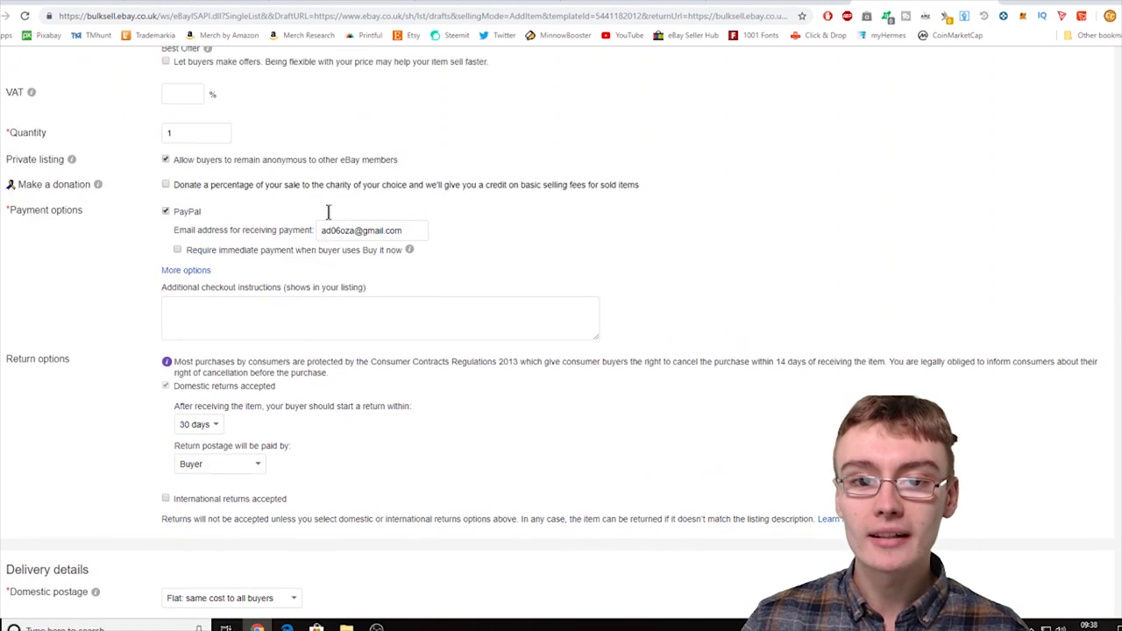
scroll(327, 210, "up", 6)
scroll(222, 323, "down", 4)
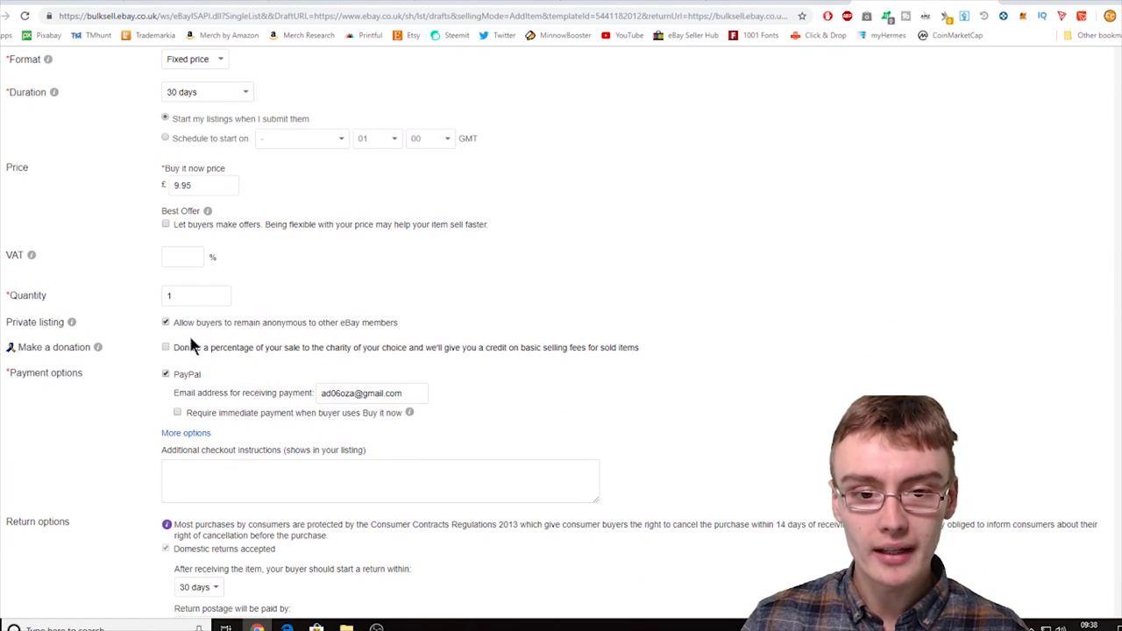
scroll(277, 263, "up", 7)
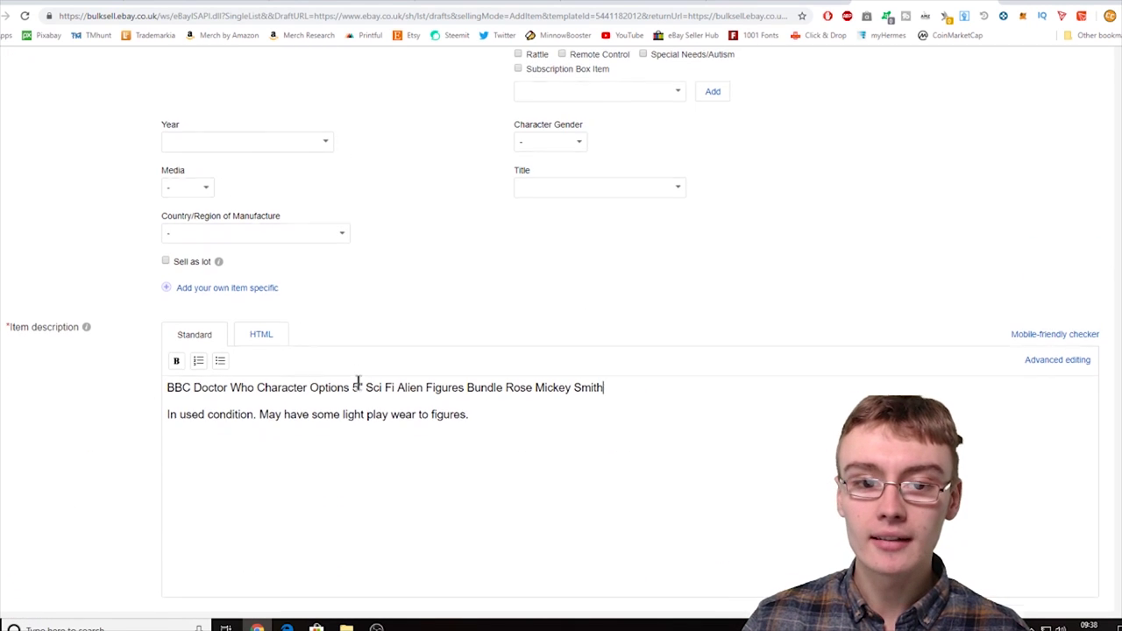
scroll(358, 383, "up", 5)
scroll(358, 386, "up", 5)
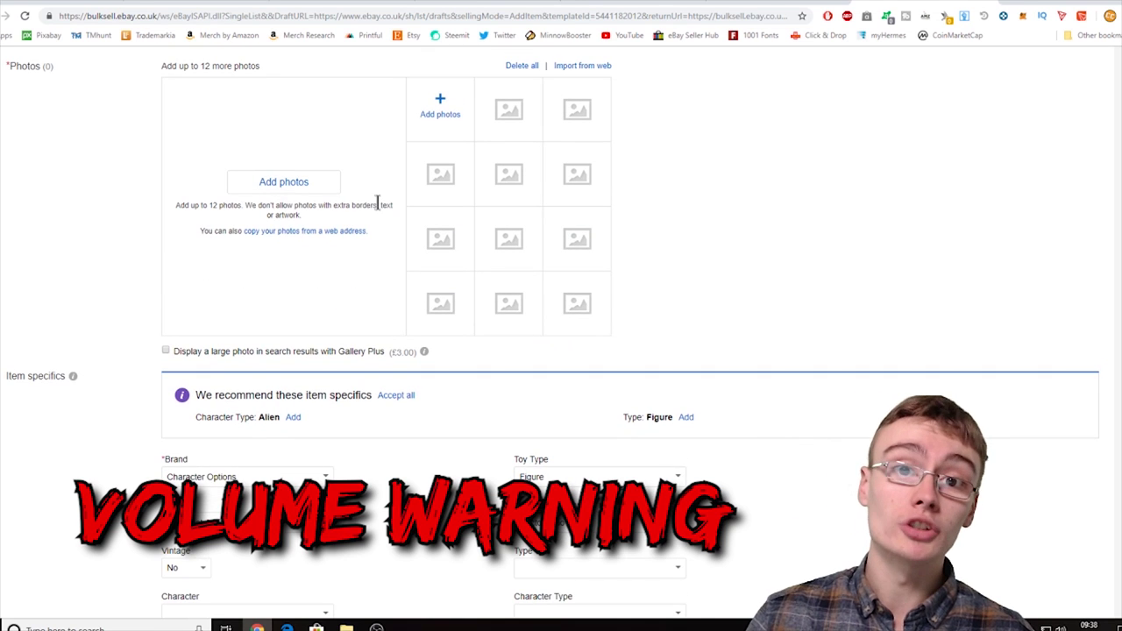
scroll(377, 203, "up", 3)
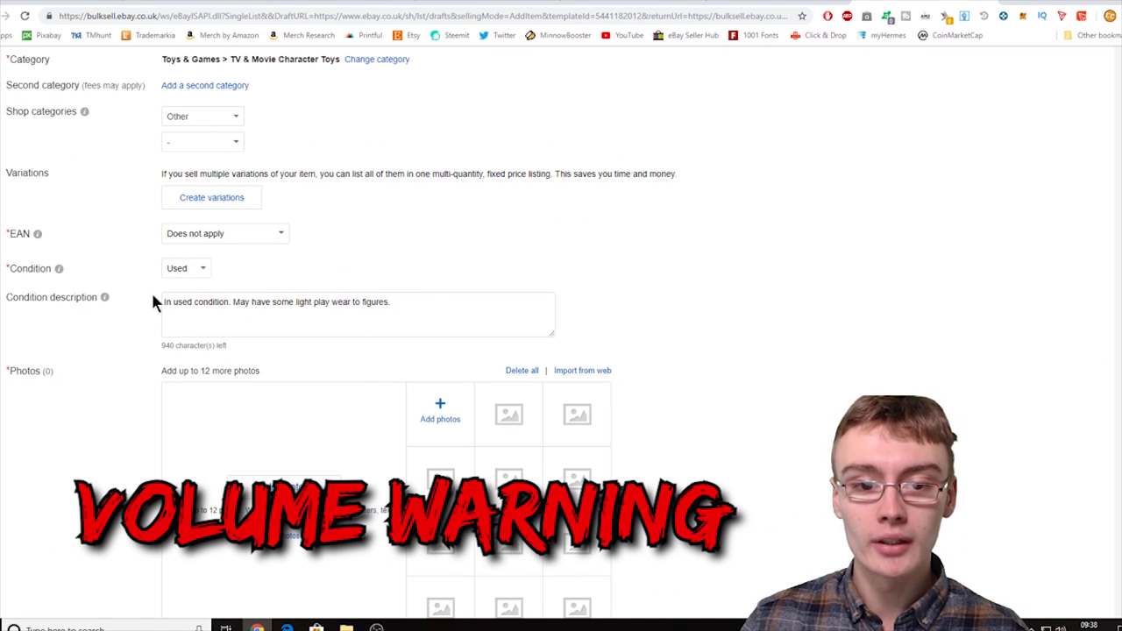
scroll(441, 311, "up", 3)
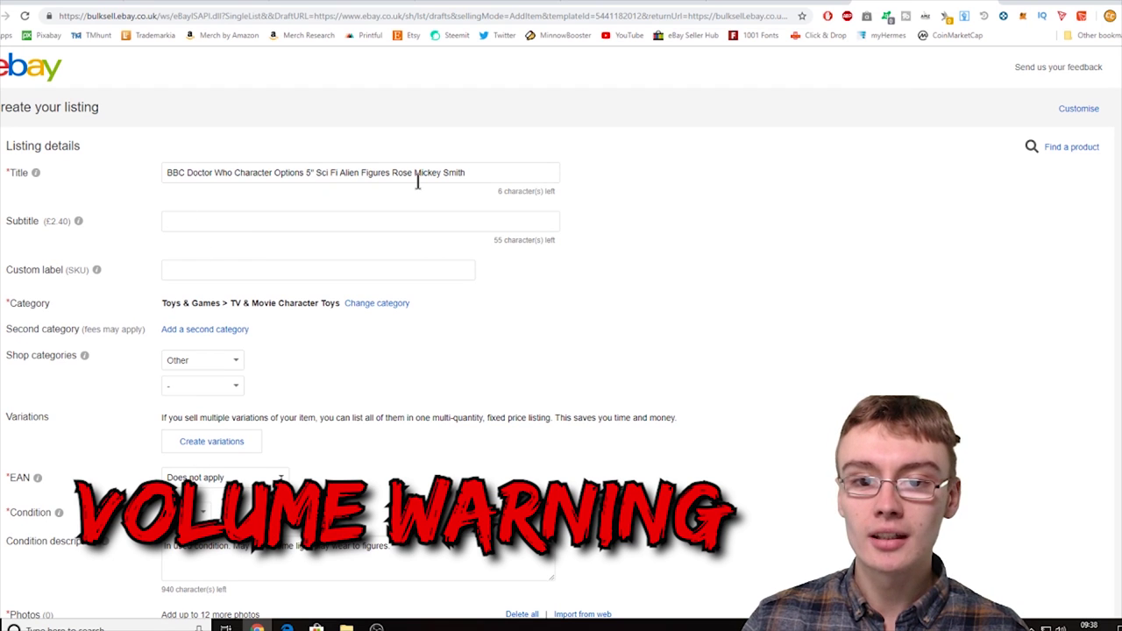
Look through the description, selling, delivery, promotion and fees sections, and return to the photos and item specifics
scroll(471, 254, "down", 15)
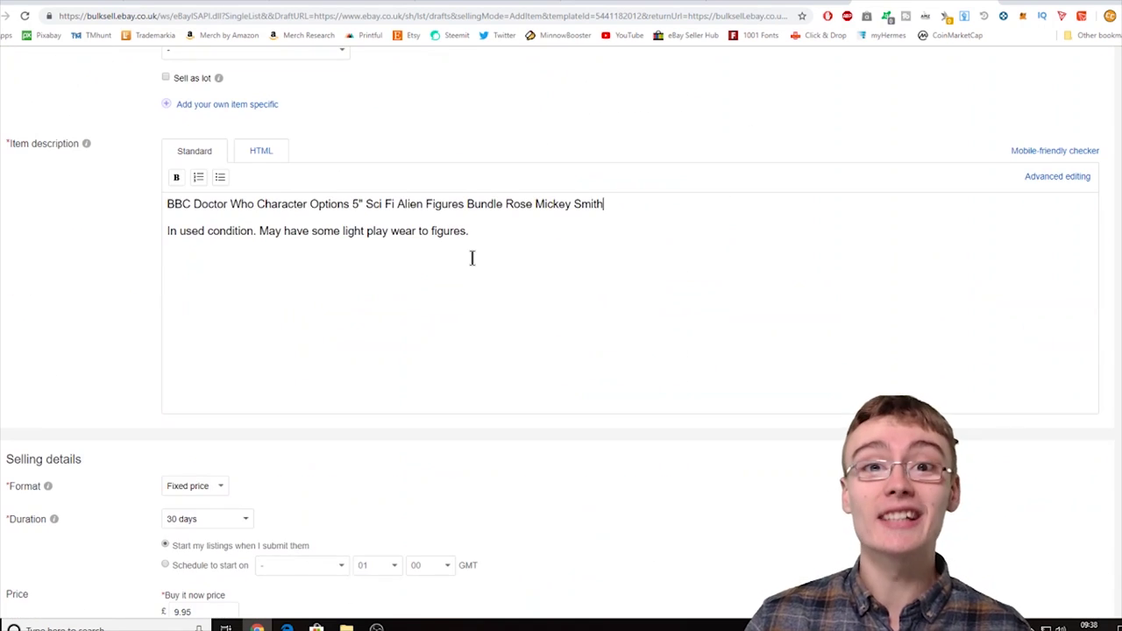
scroll(471, 257, "down", 3)
scroll(470, 257, "down", 5)
scroll(473, 260, "down", 4)
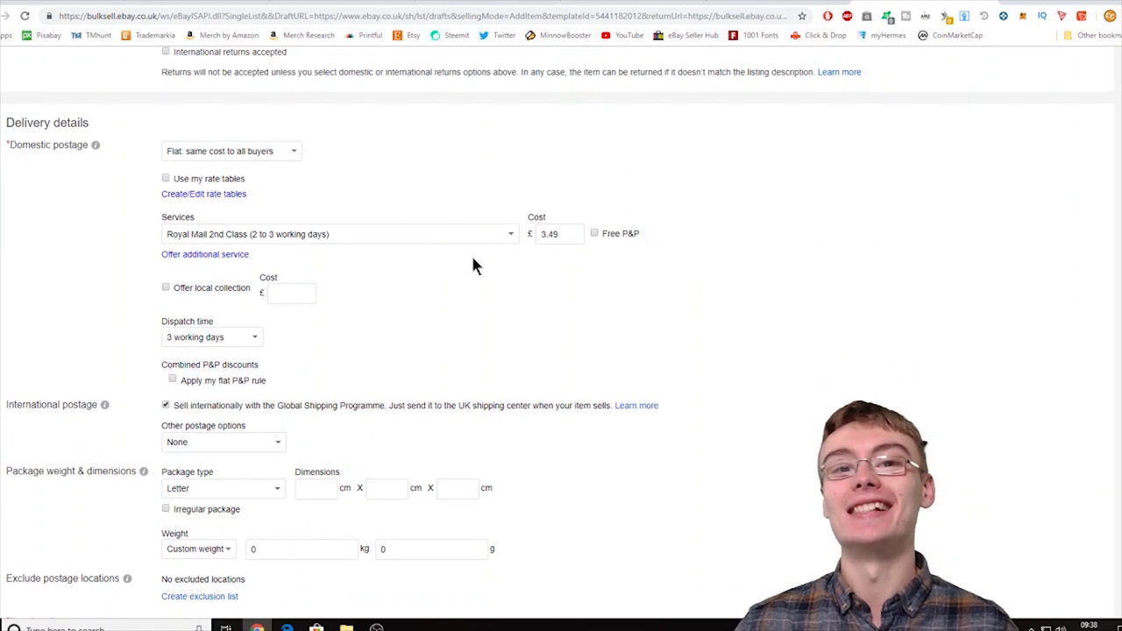
scroll(473, 266, "down", 3)
scroll(472, 266, "down", 2)
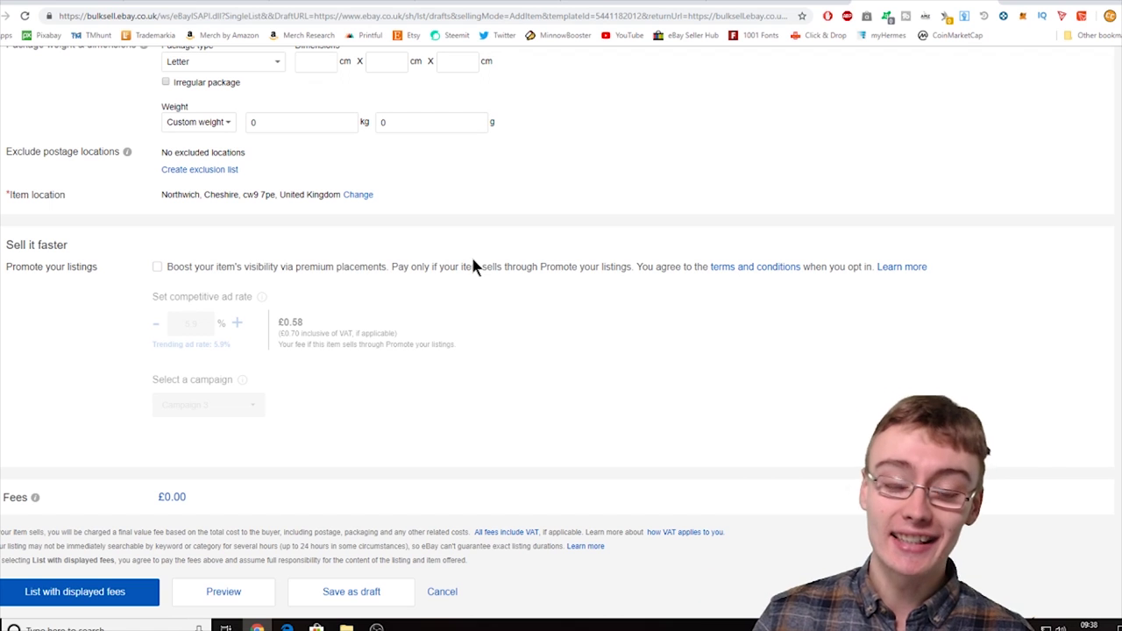
scroll(473, 356, "up", 3)
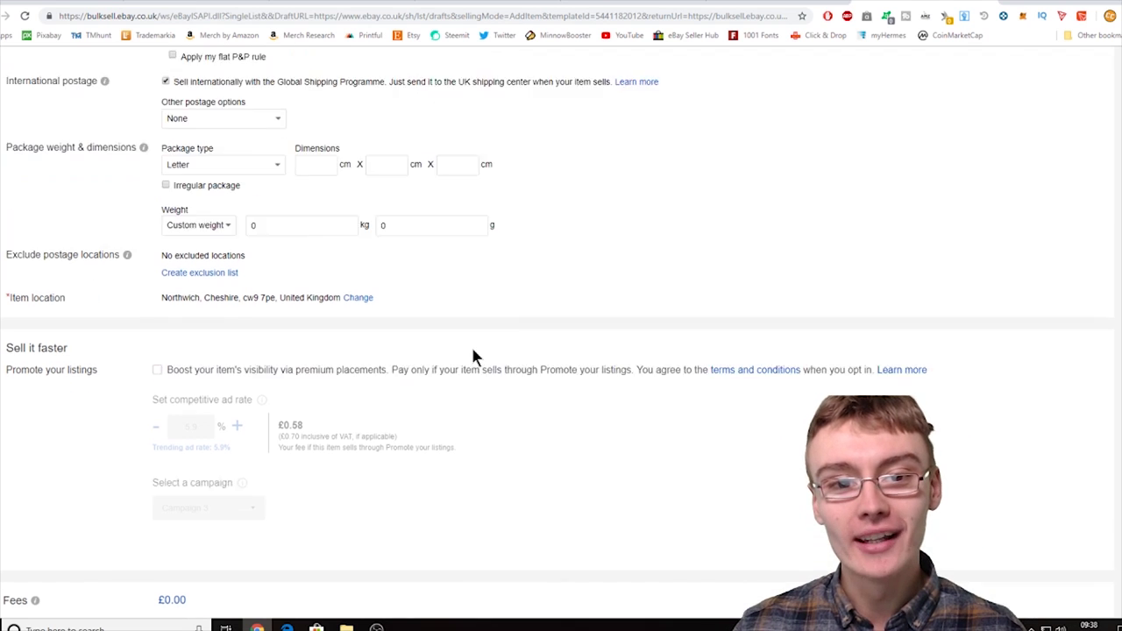
scroll(474, 356, "up", 3)
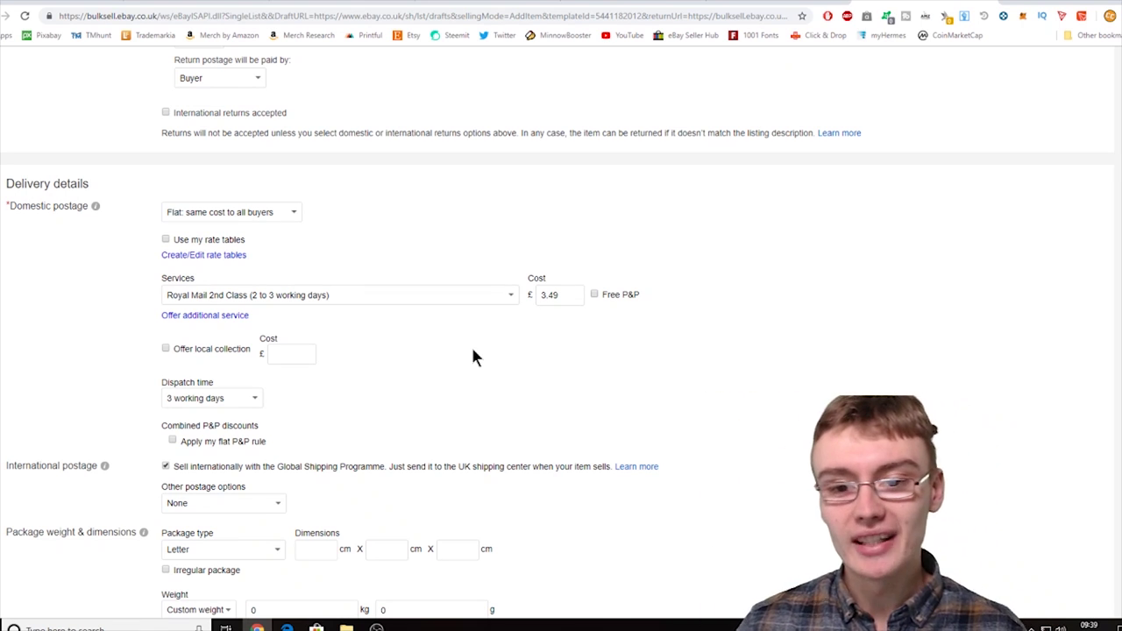
scroll(471, 283, "up", 4)
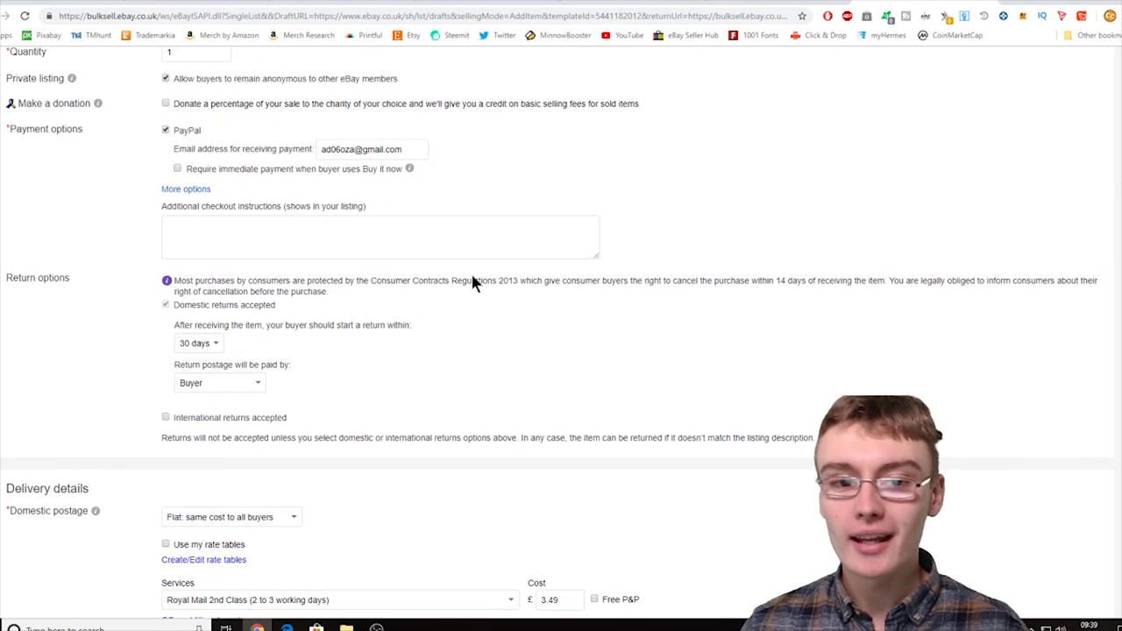
scroll(470, 283, "up", 5)
scroll(471, 283, "down", 20)
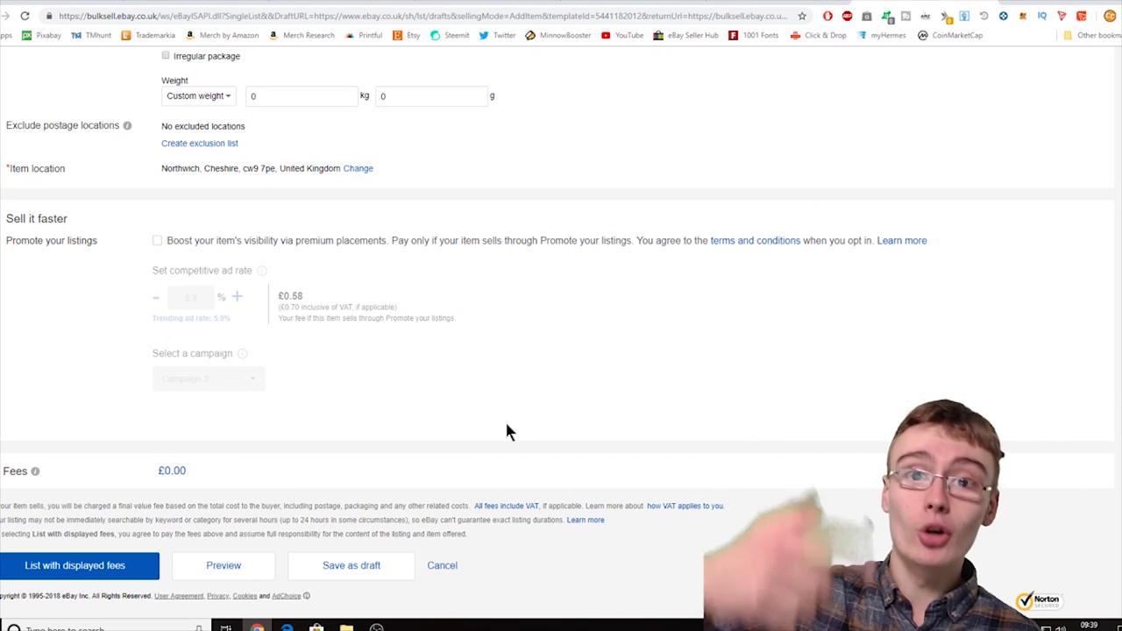
scroll(506, 428, "up", 2)
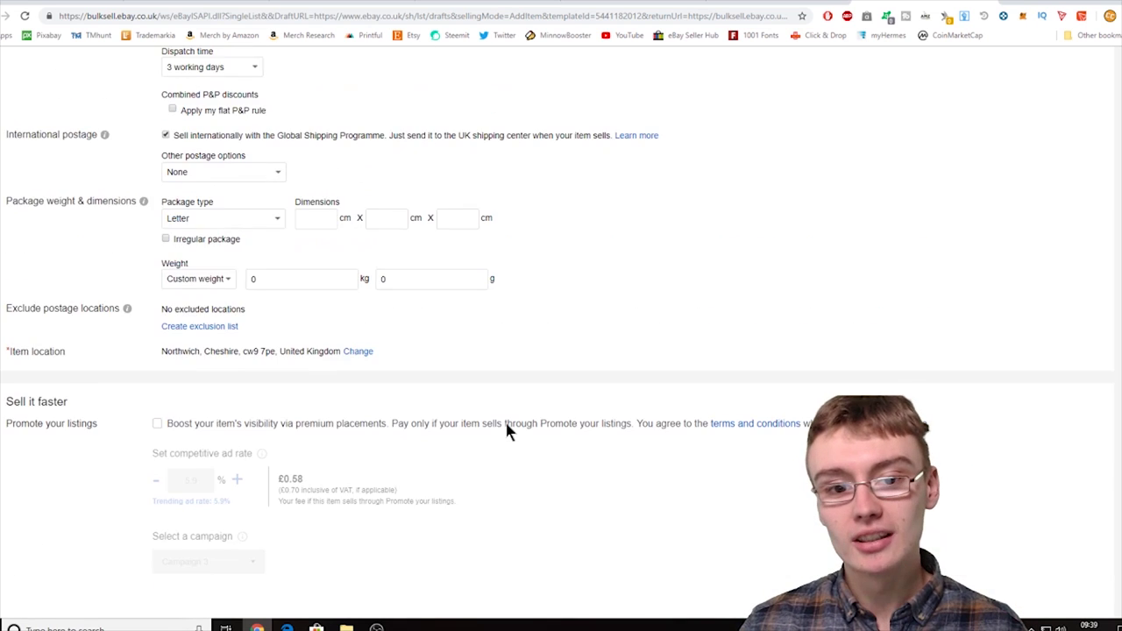
scroll(507, 430, "up", 3)
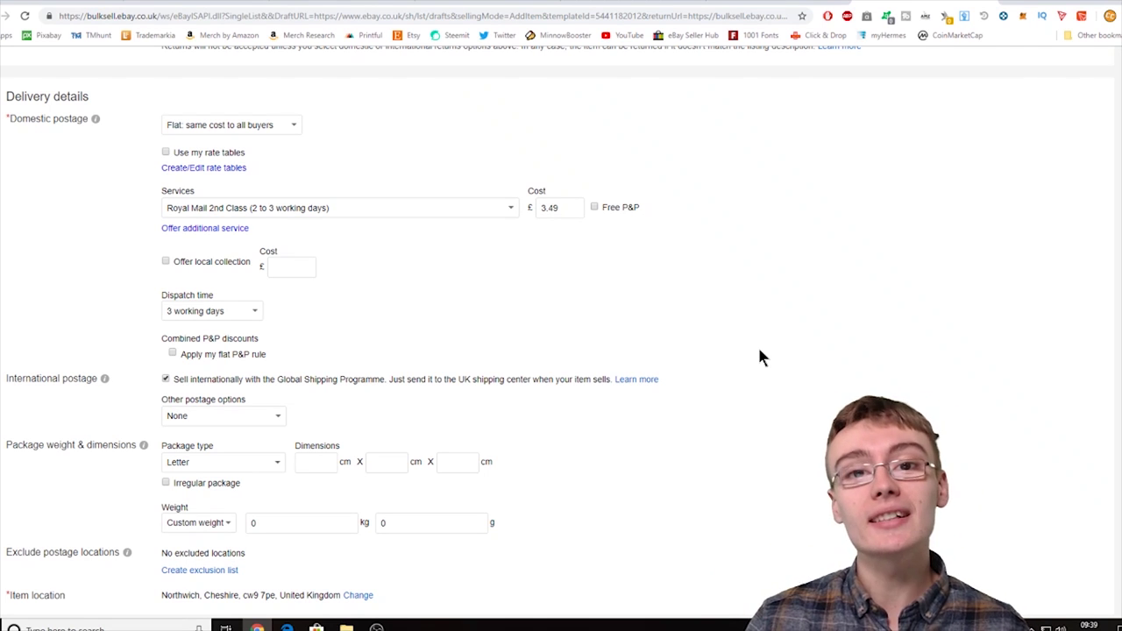
scroll(673, 342, "up", 2)
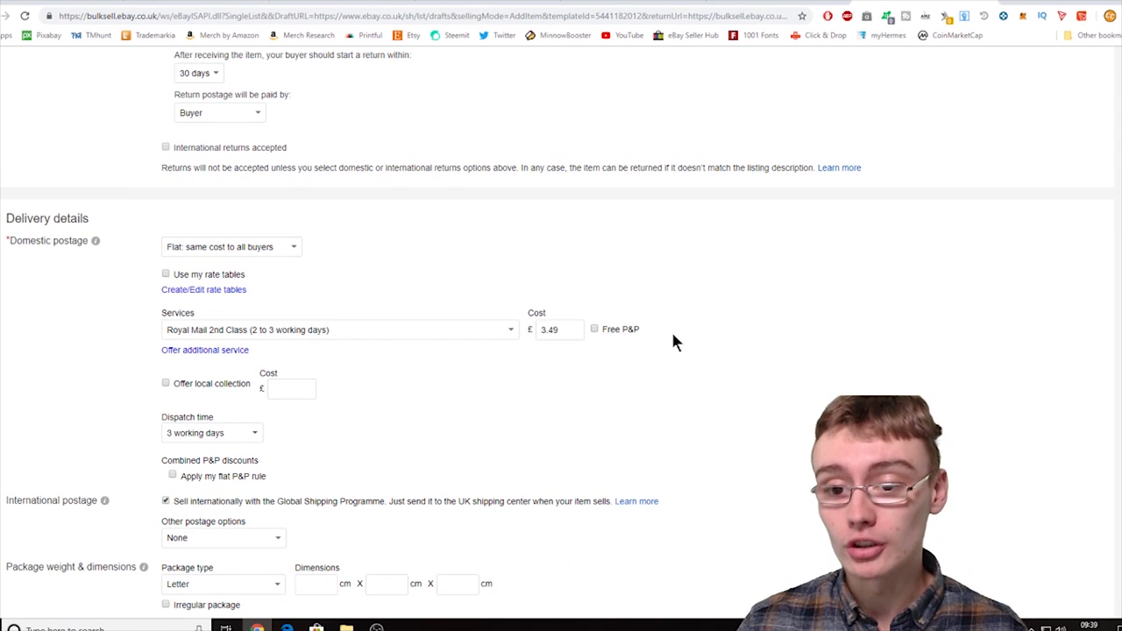
scroll(682, 345, "up", 5)
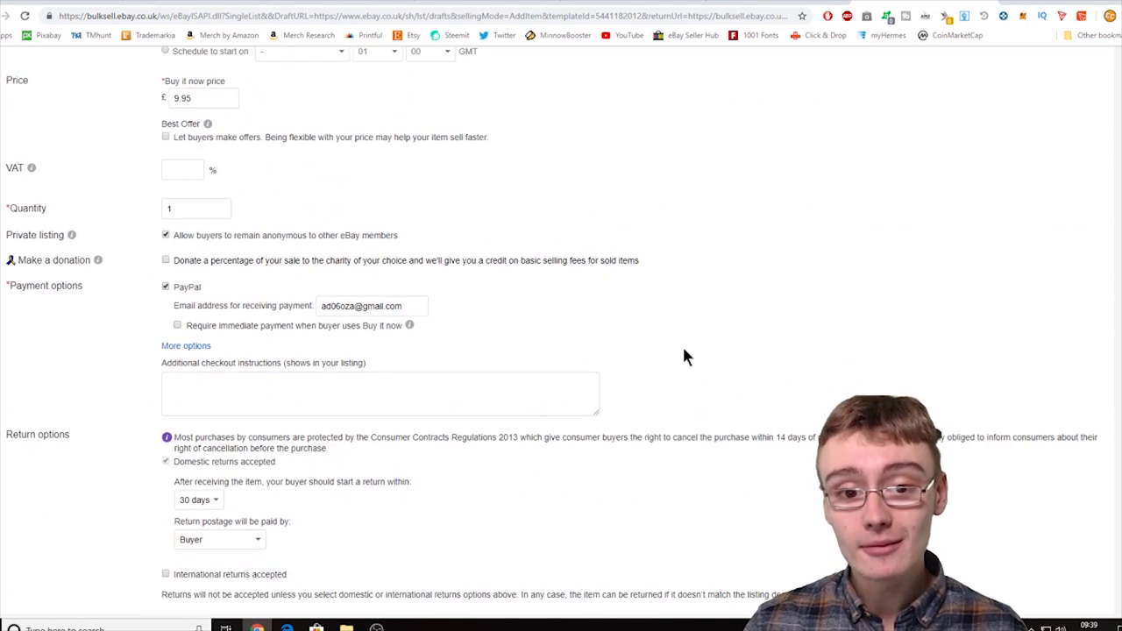
scroll(682, 345, "up", 6)
scroll(682, 348, "up", 13)
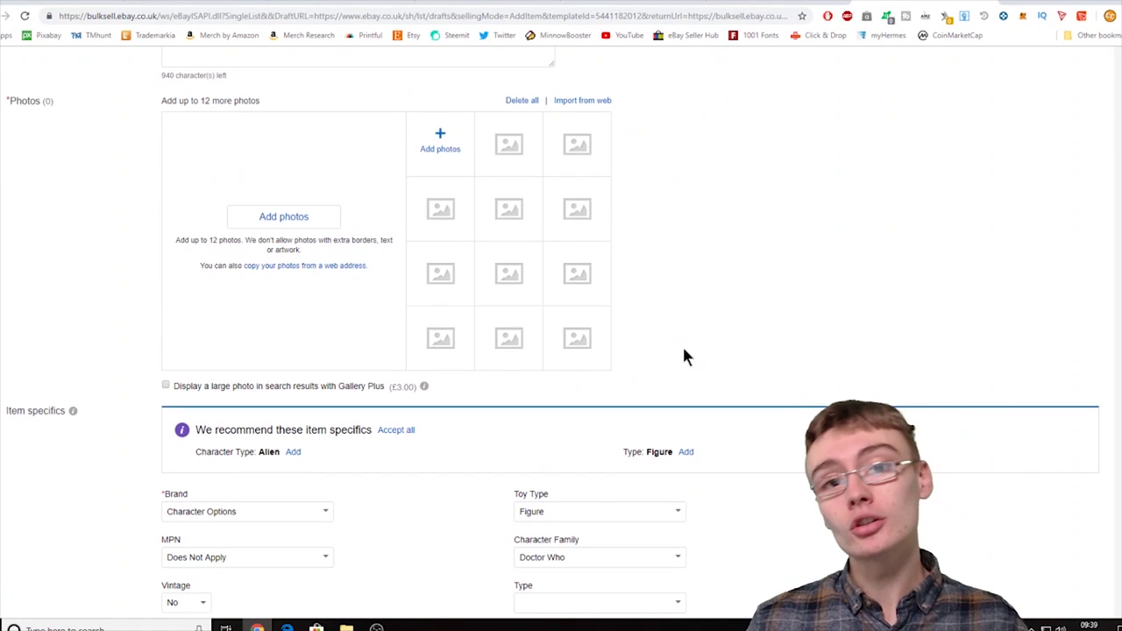